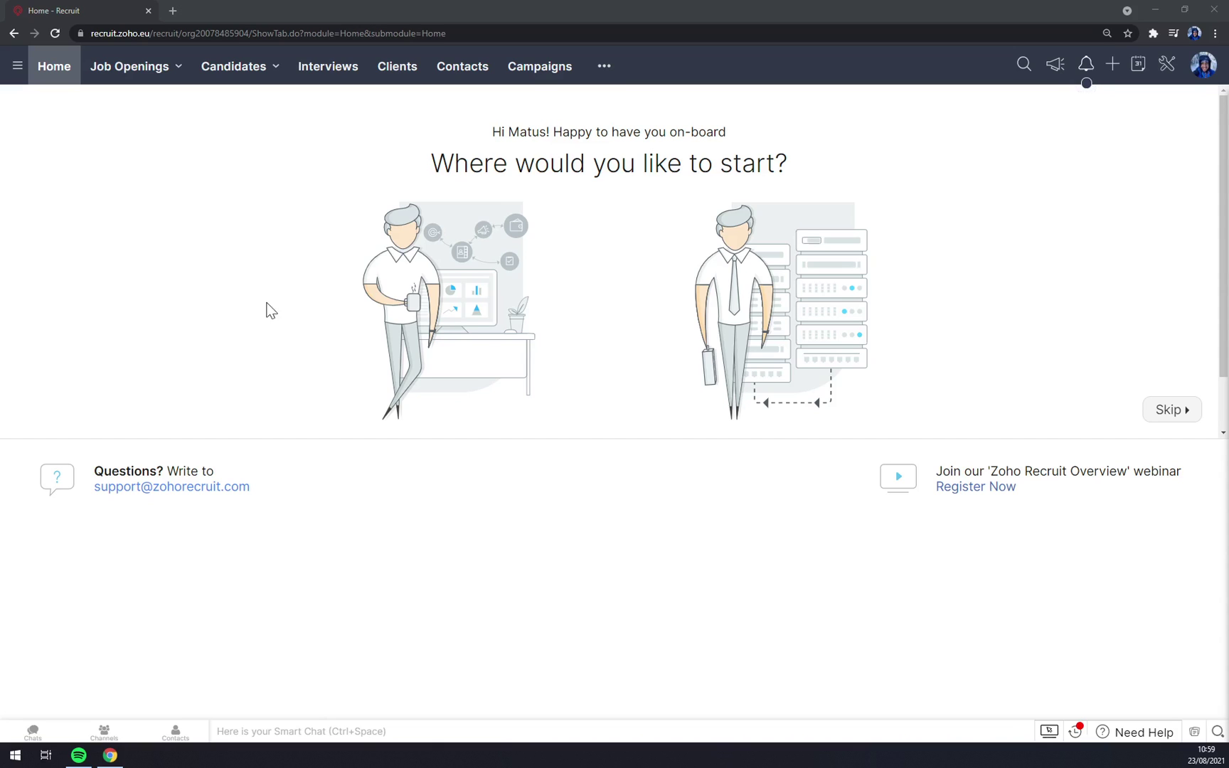
- Look at the account profile panel and account settings page, then return to Recruit
click(289, 284)
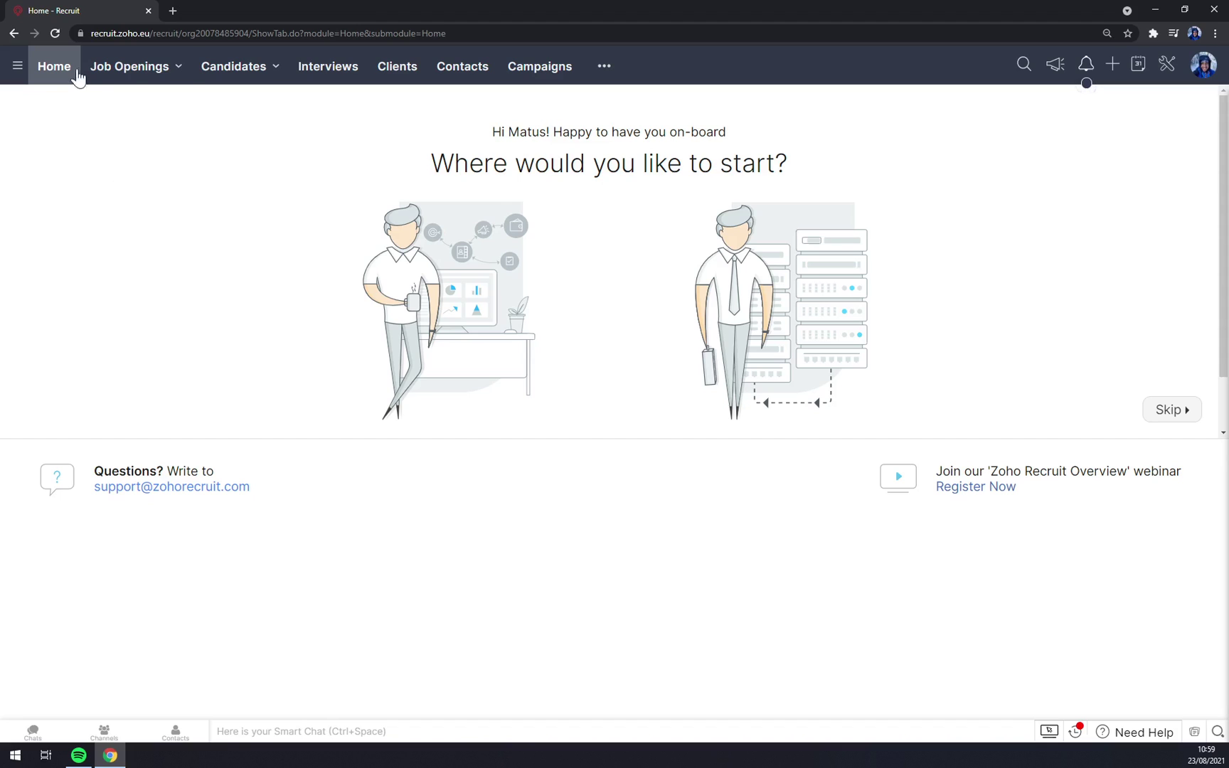
mouse_move(254, 71)
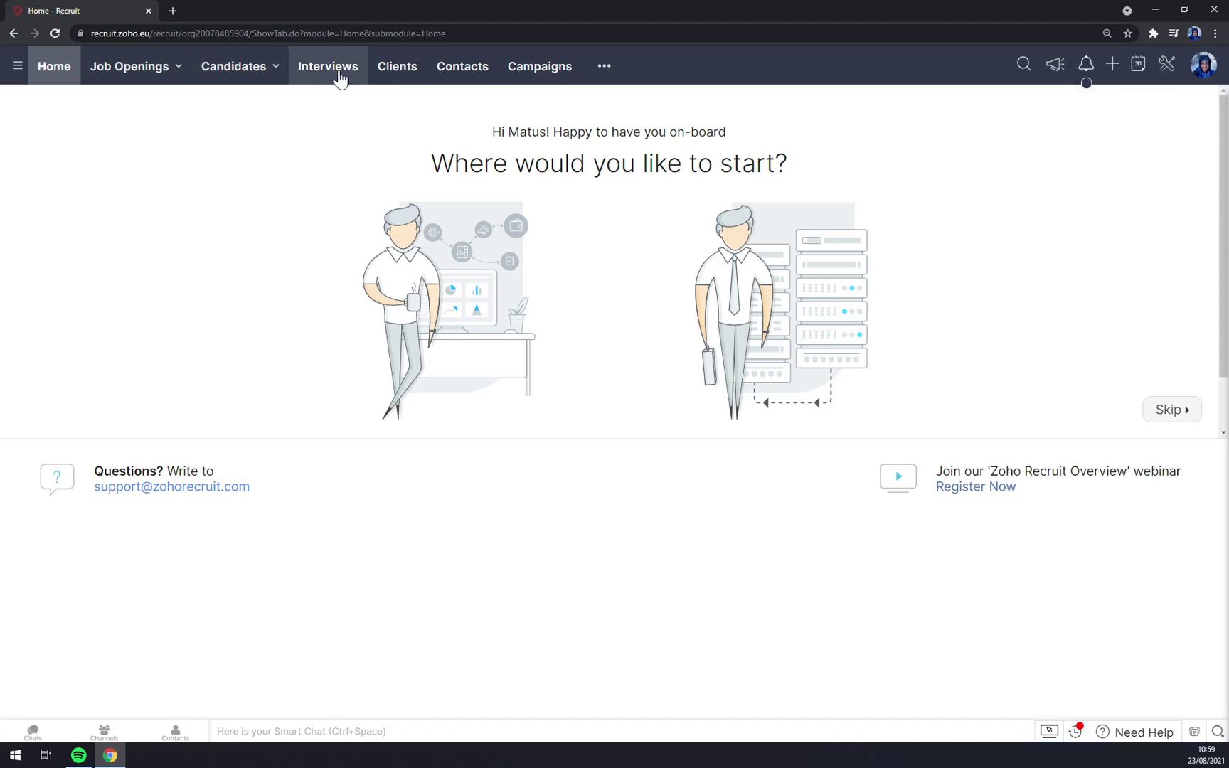
mouse_move(604, 74)
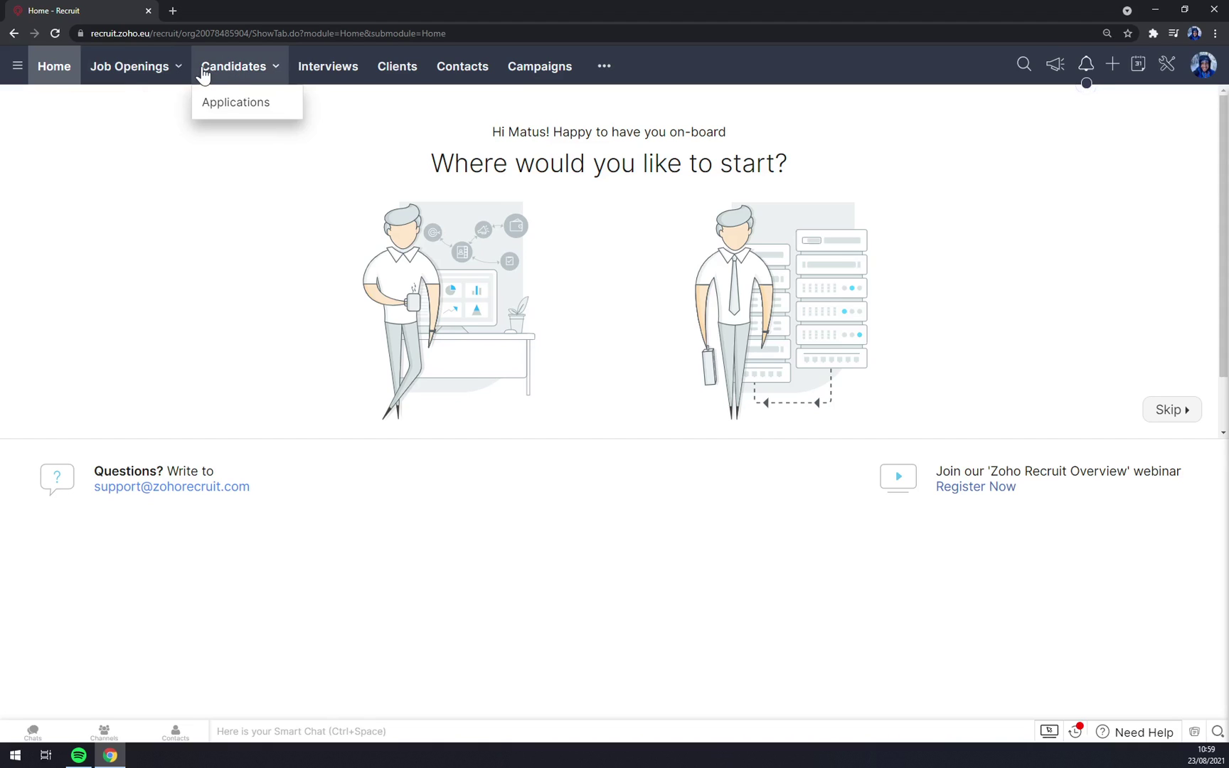
mouse_move(177, 74)
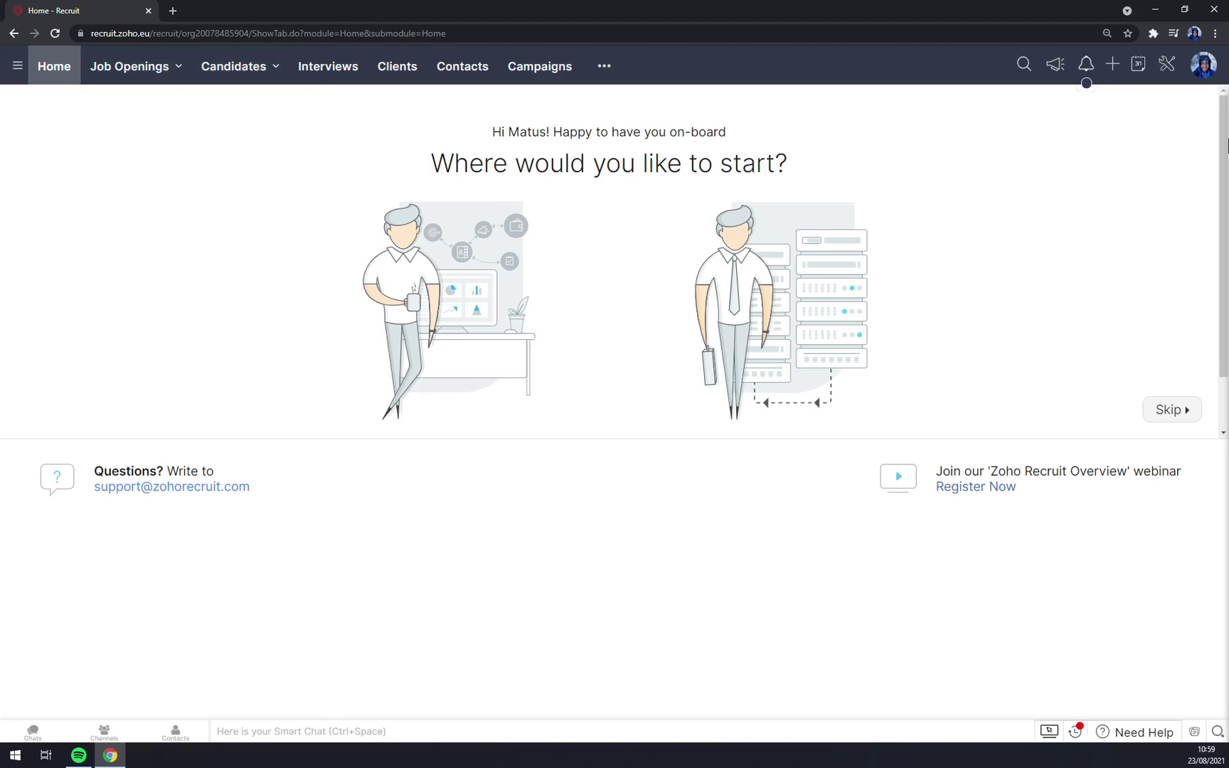
click(1199, 76)
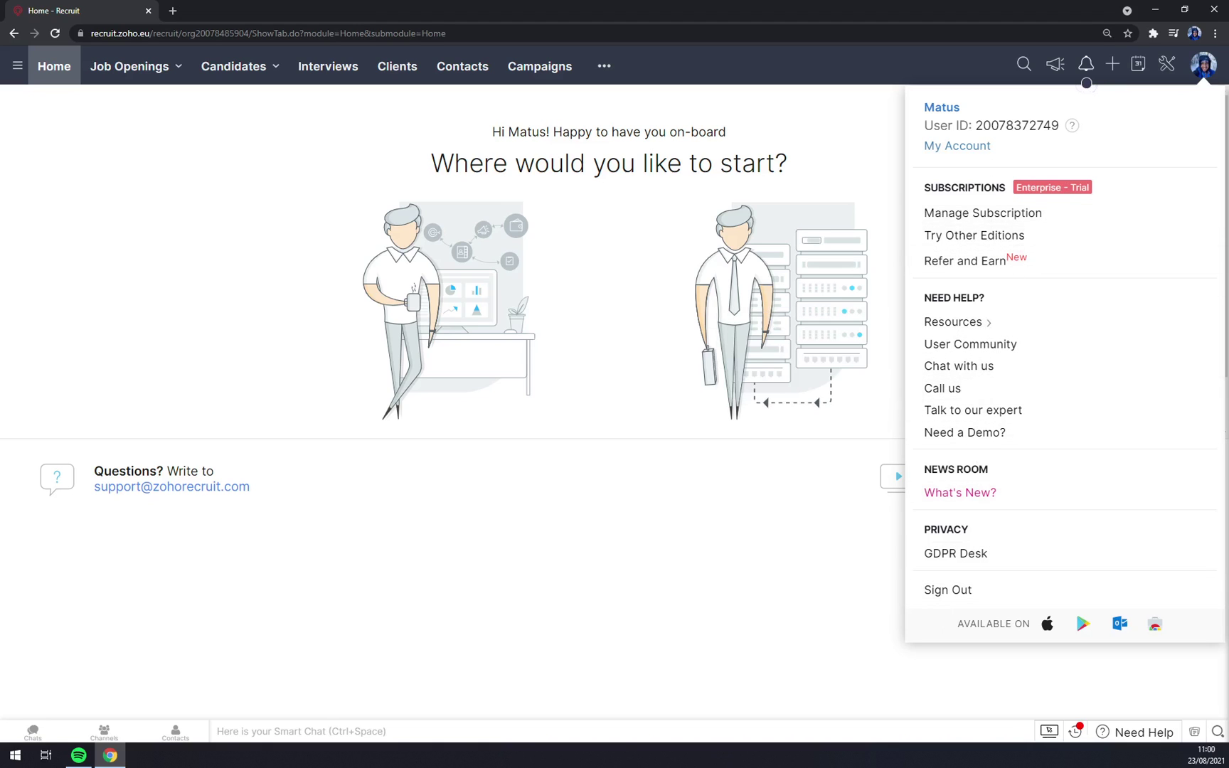
click(959, 147)
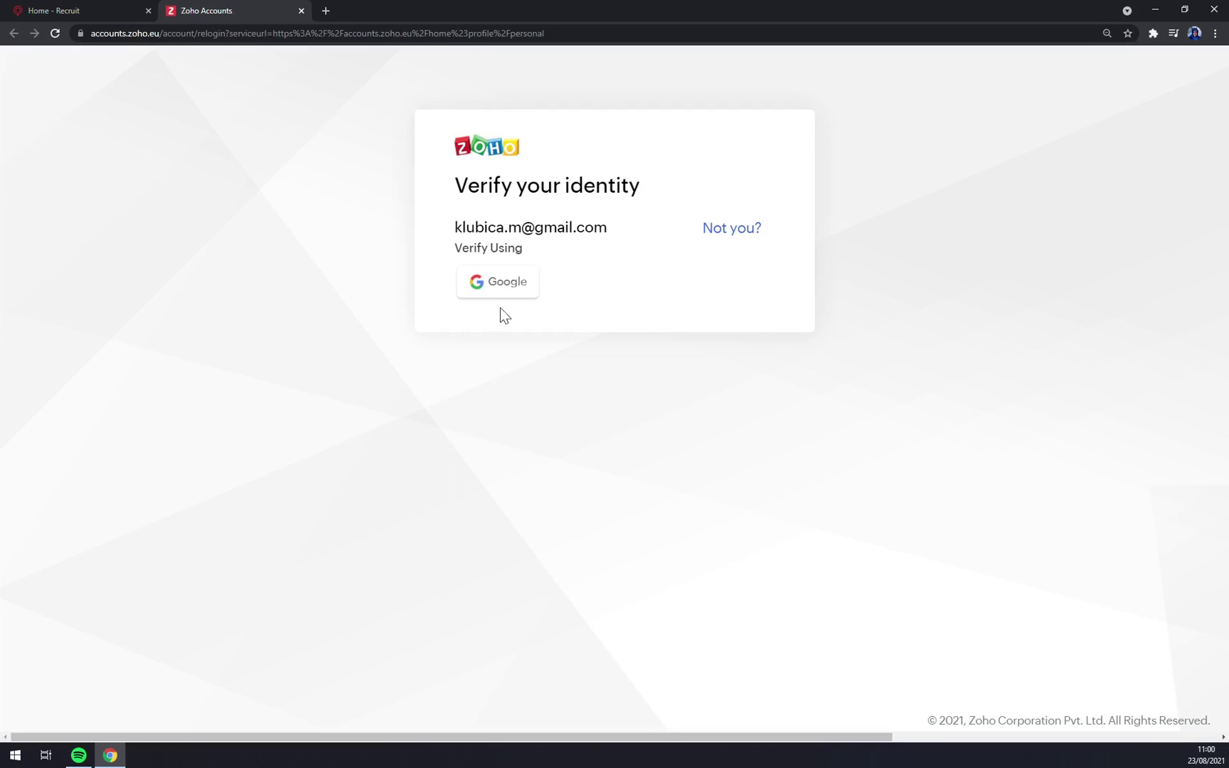
click(301, 11)
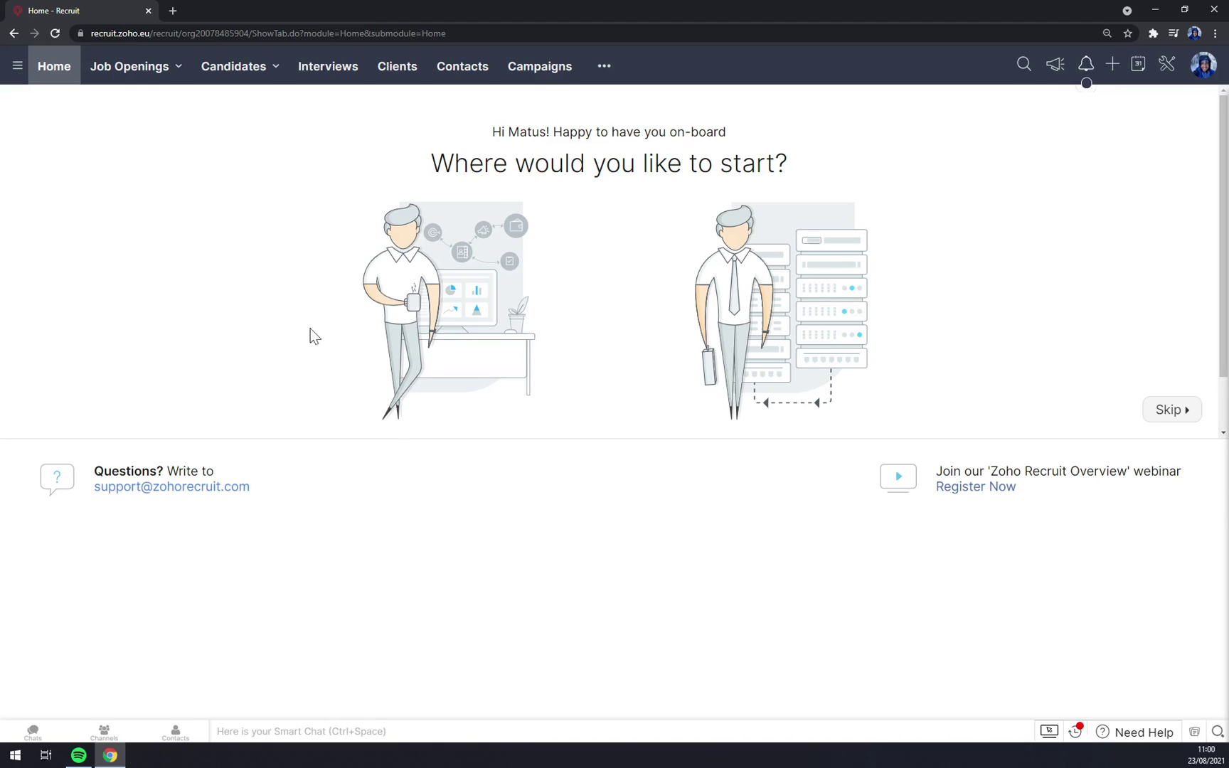
- View the Job Openings list, glancing at the Senior Accountant (Sample) record before returning
click(146, 74)
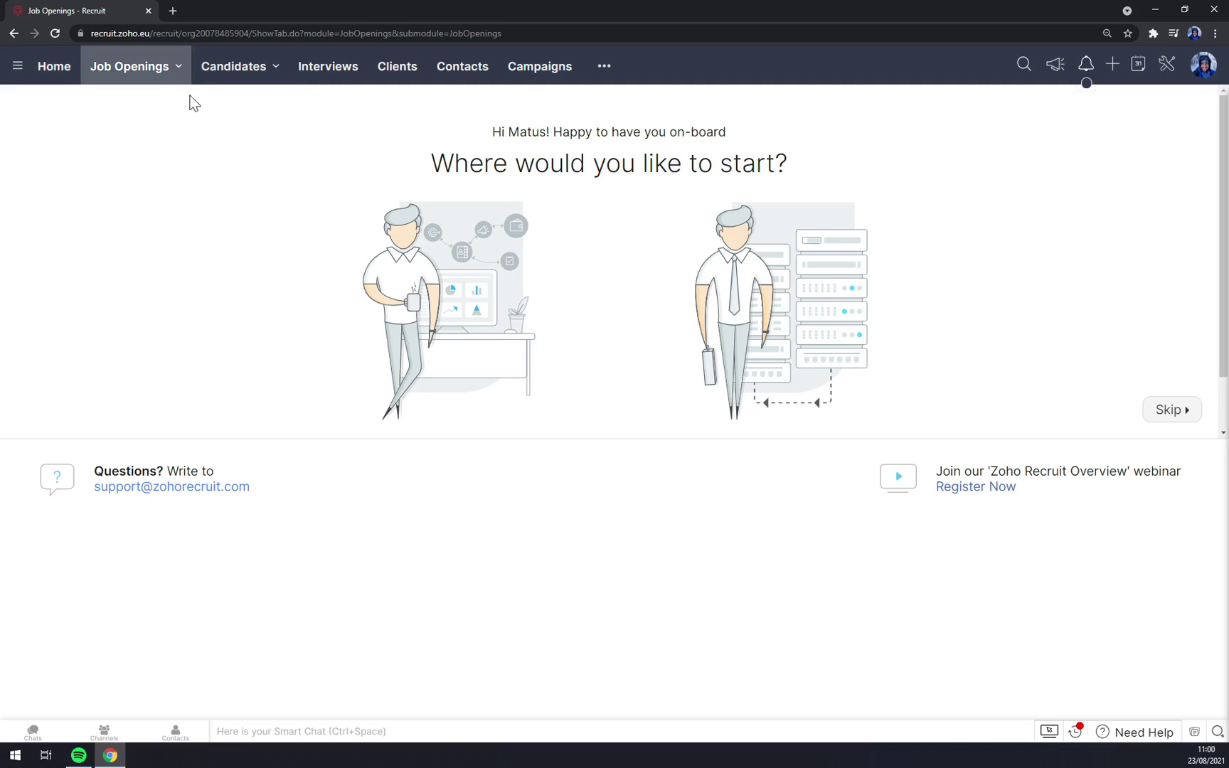
mouse_move(151, 76)
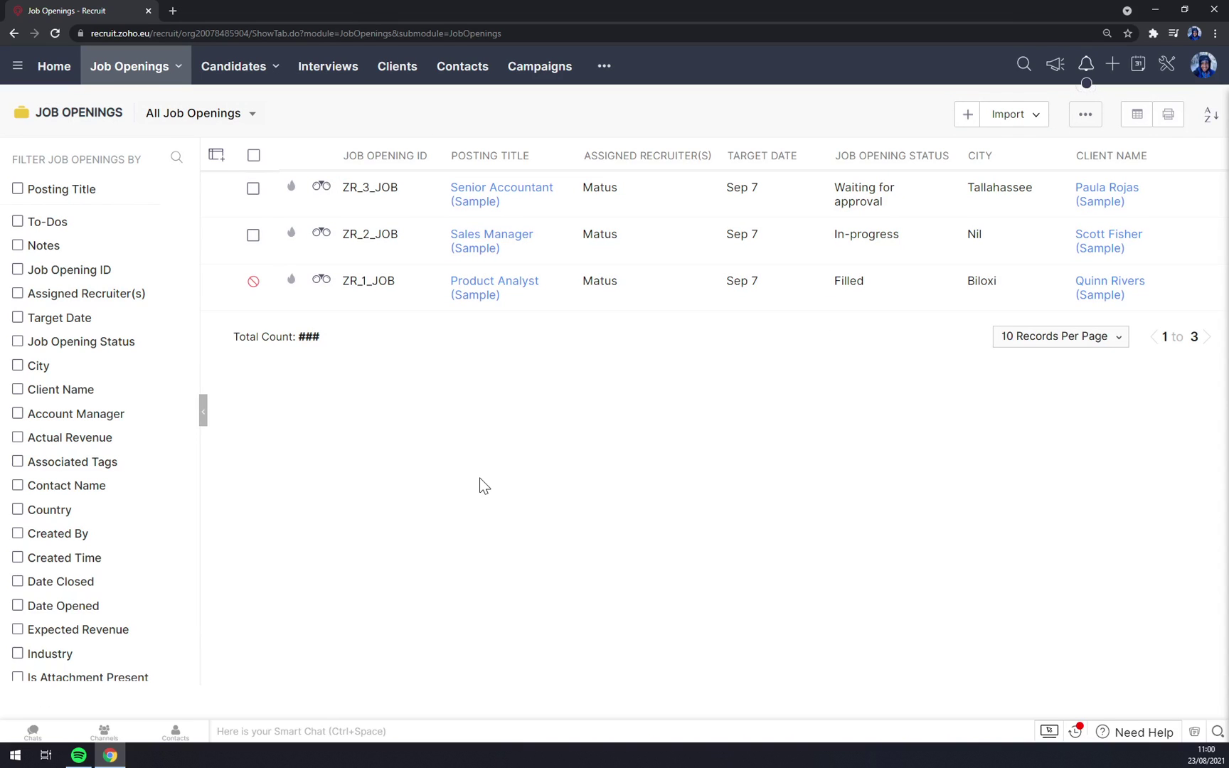
click(518, 207)
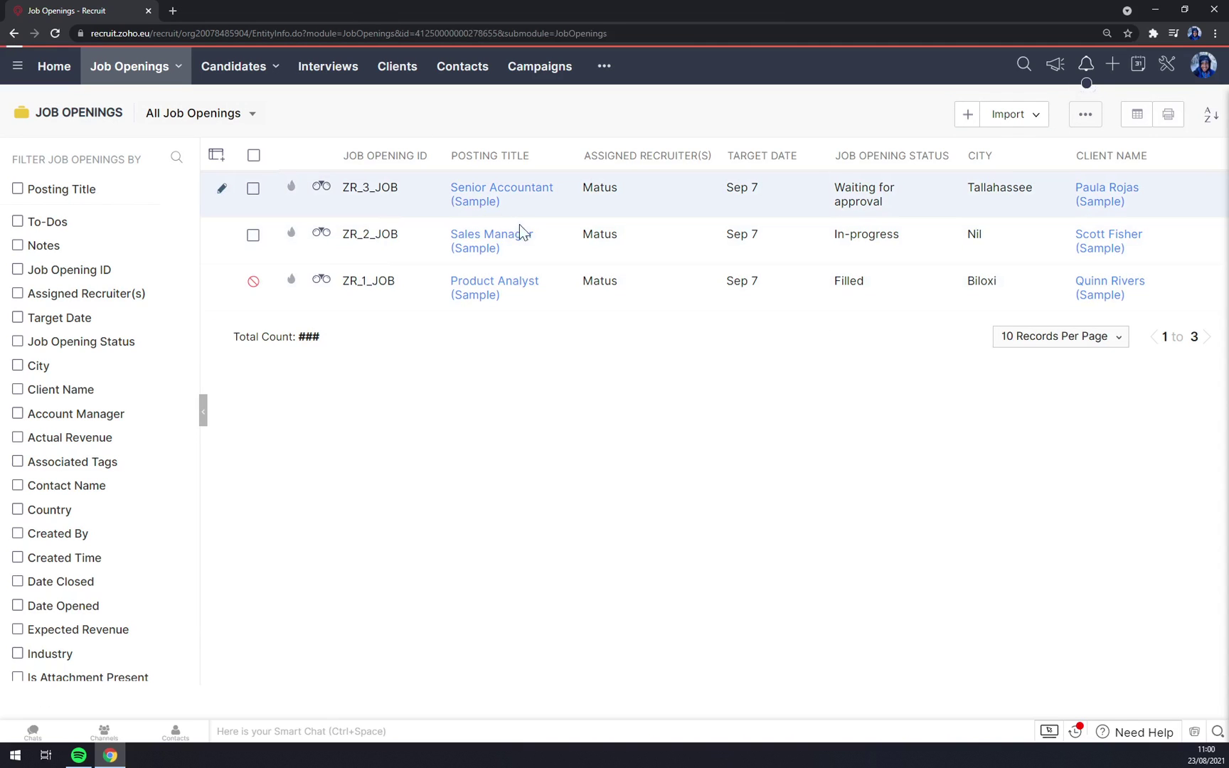
scroll(636, 563, down, 5)
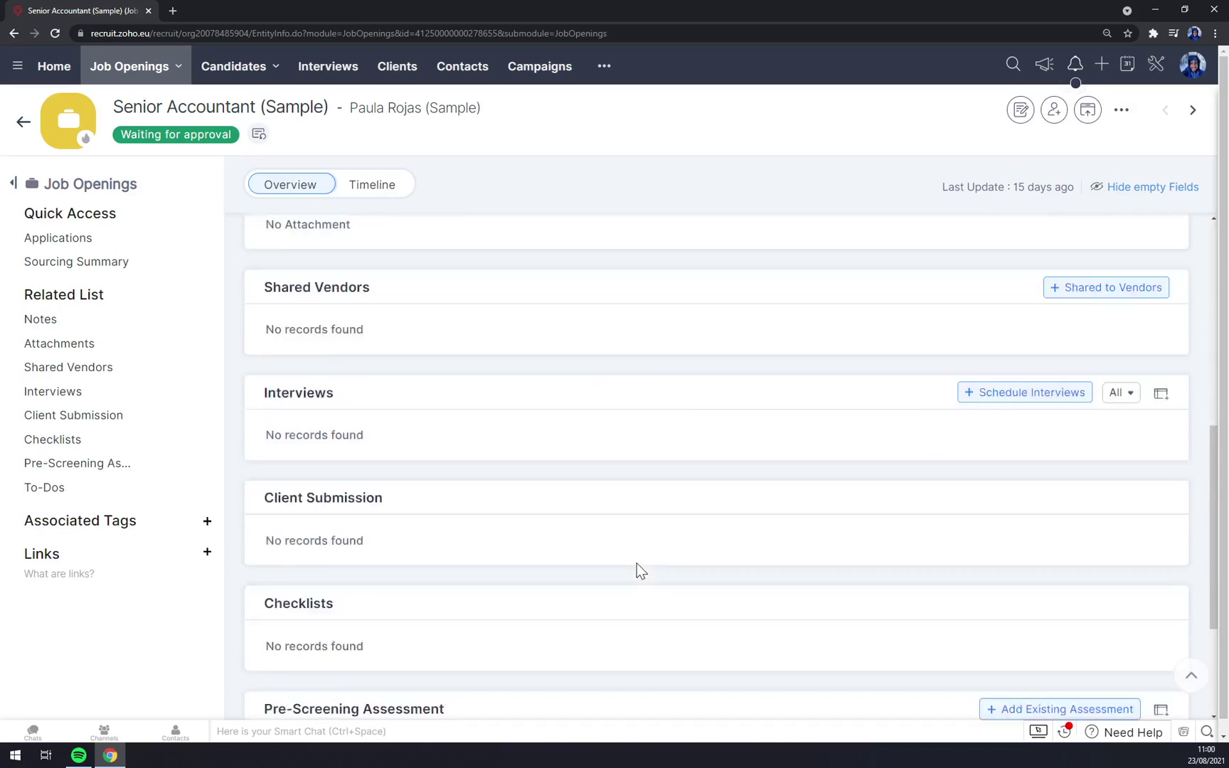
scroll(637, 564, up, 5)
click(23, 123)
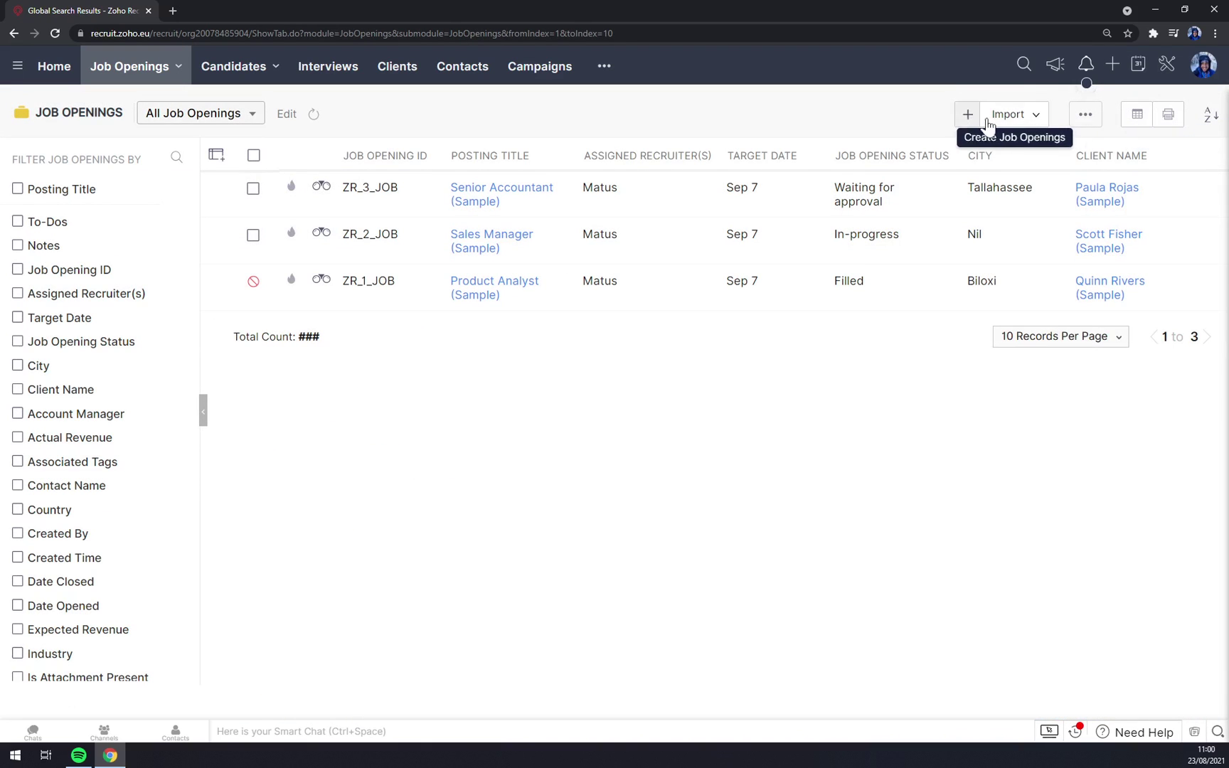
- Create a new job opening with the posting title 'Senior Manager', correcting the typo
click(968, 118)
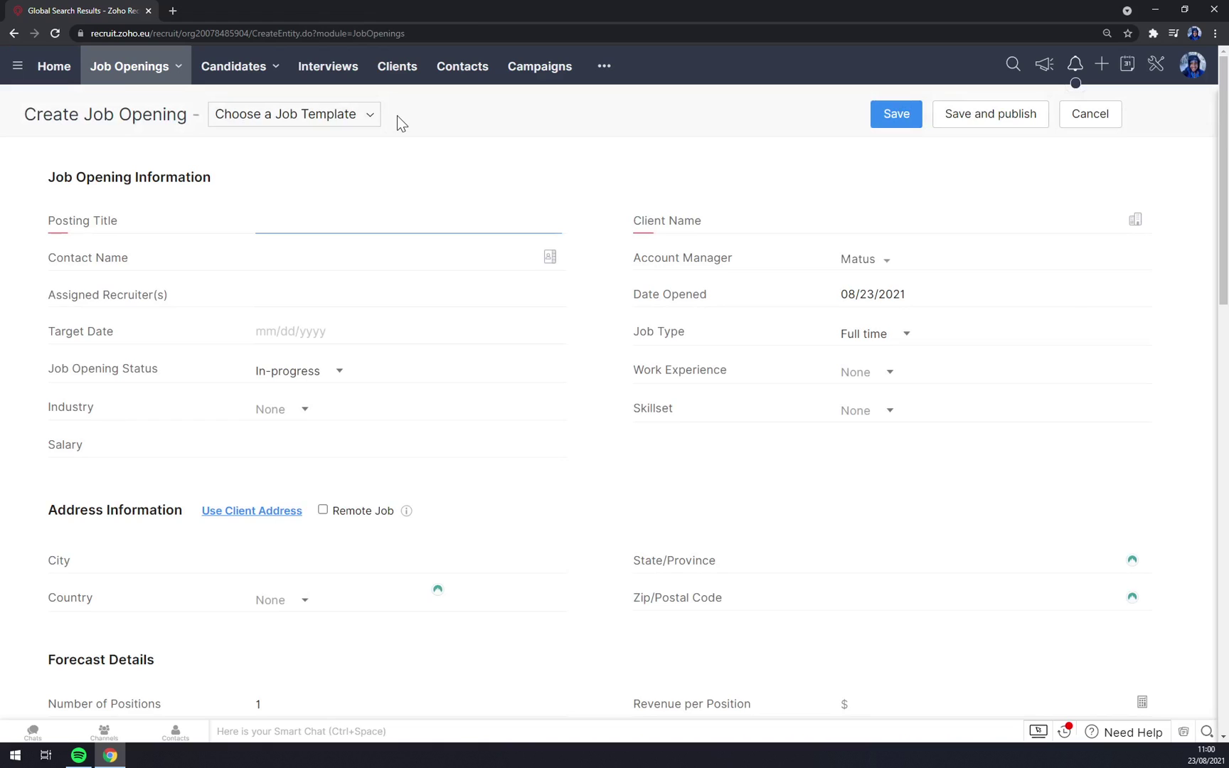
text(Senior M)
text(anger)
key(Left)
key(Left)
key(Left)
text(a)
- Enter 'MStone company' as the client name, fixing the misspelling
click(802, 225)
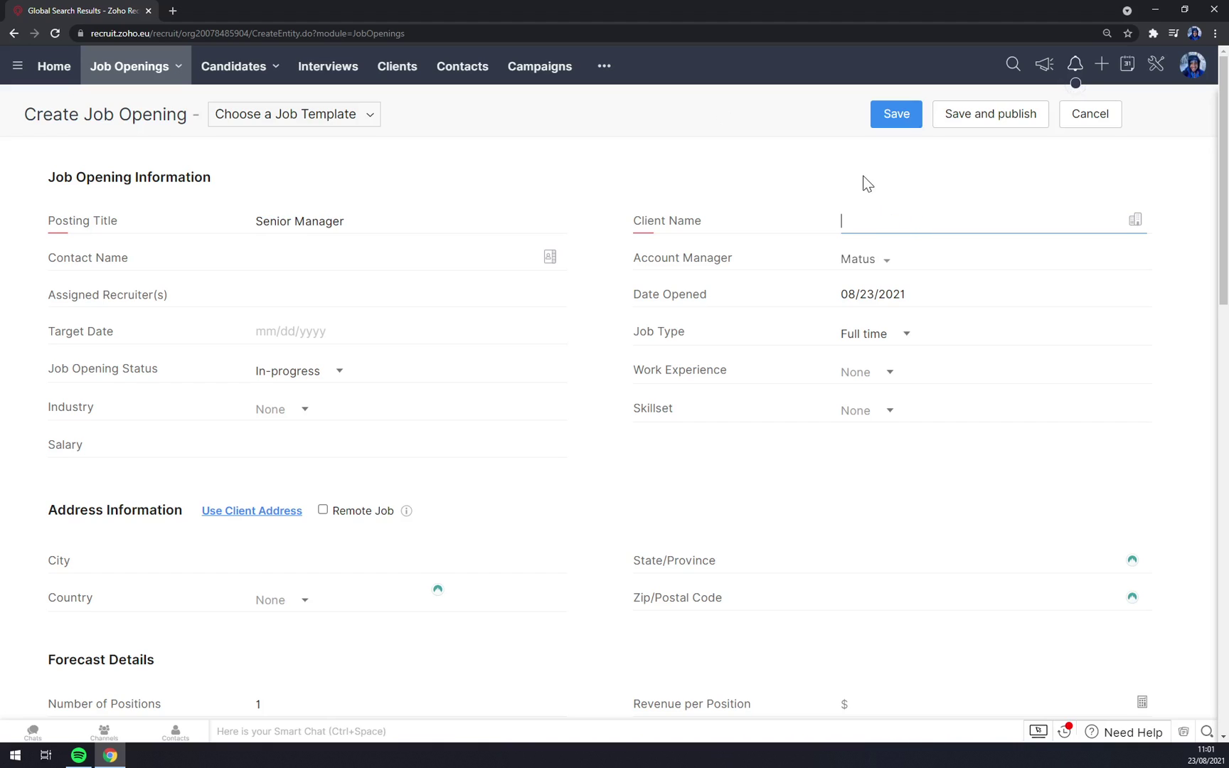
text(MStone )
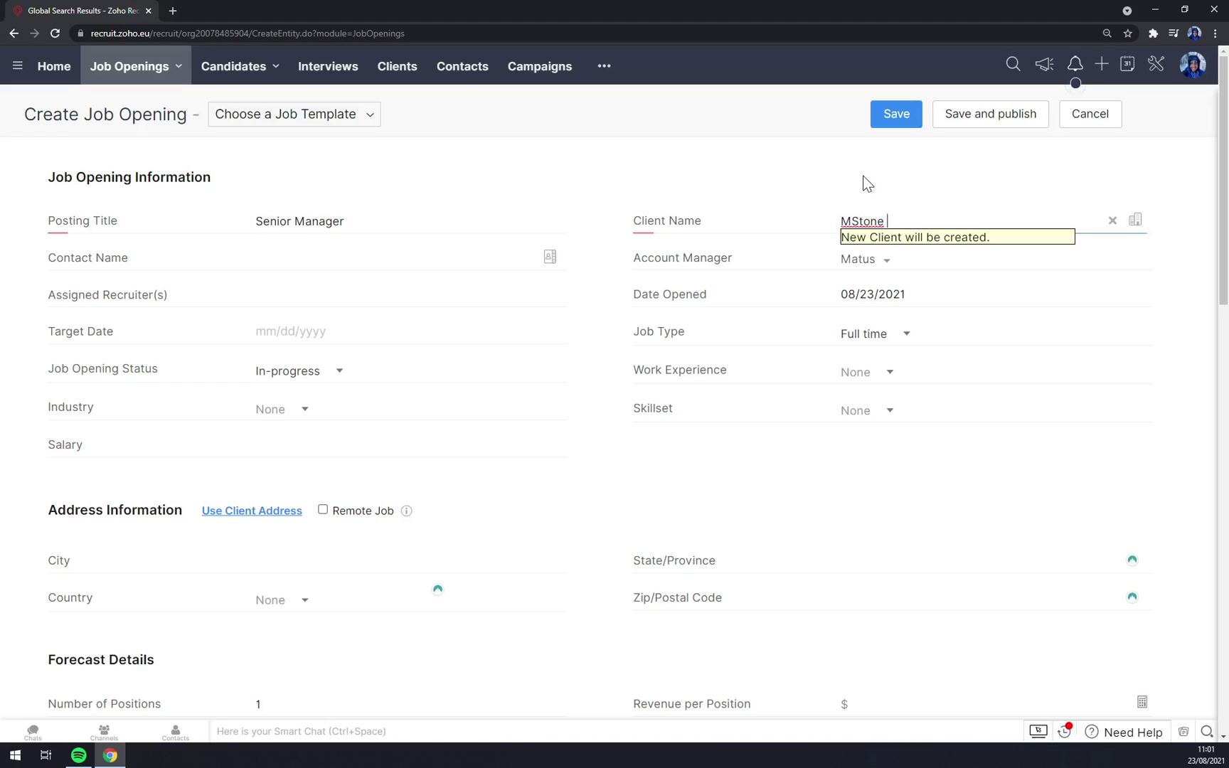
text(combeny)
click(998, 239)
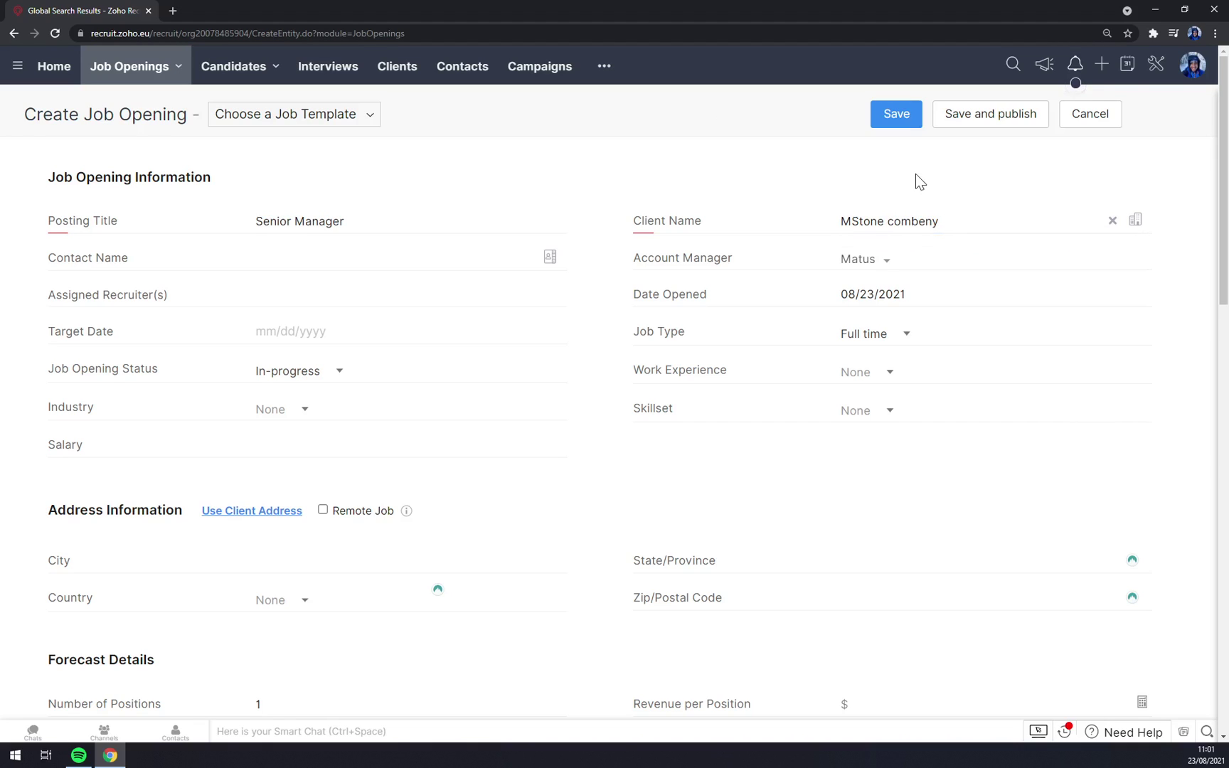
click(918, 221)
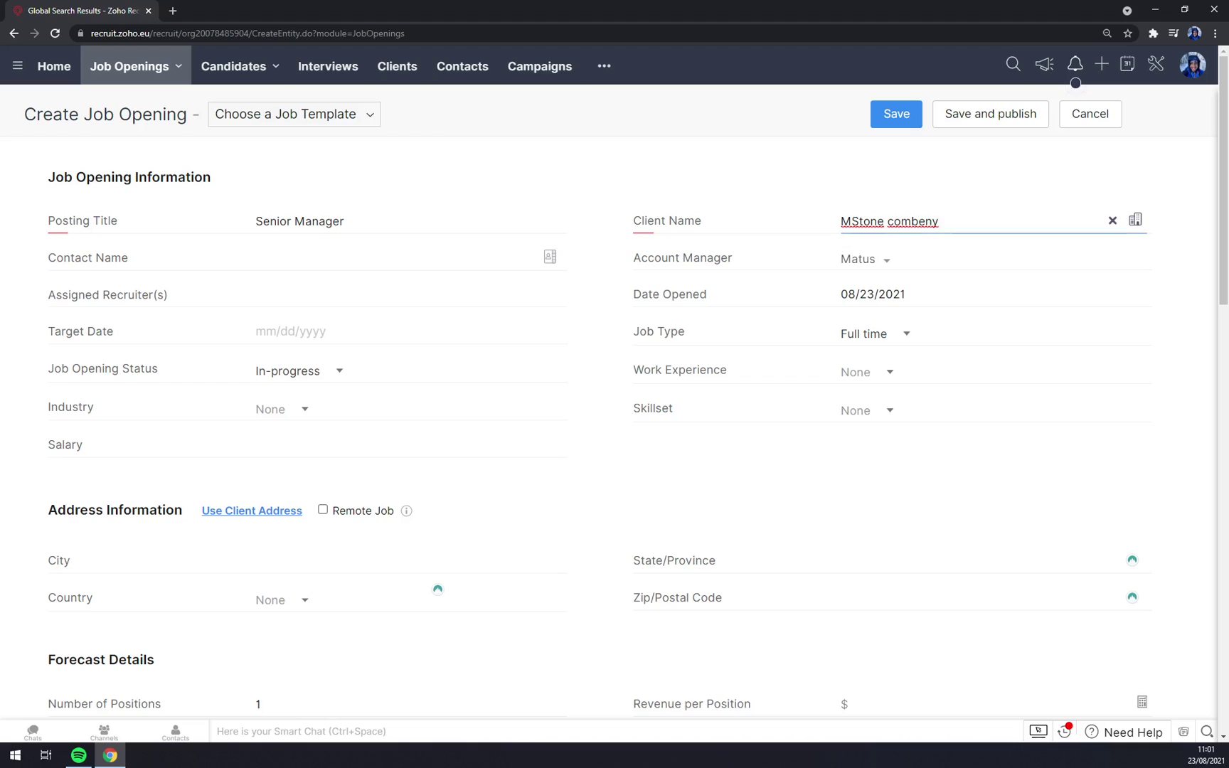
key(BackSpace)
key(BackSpace)
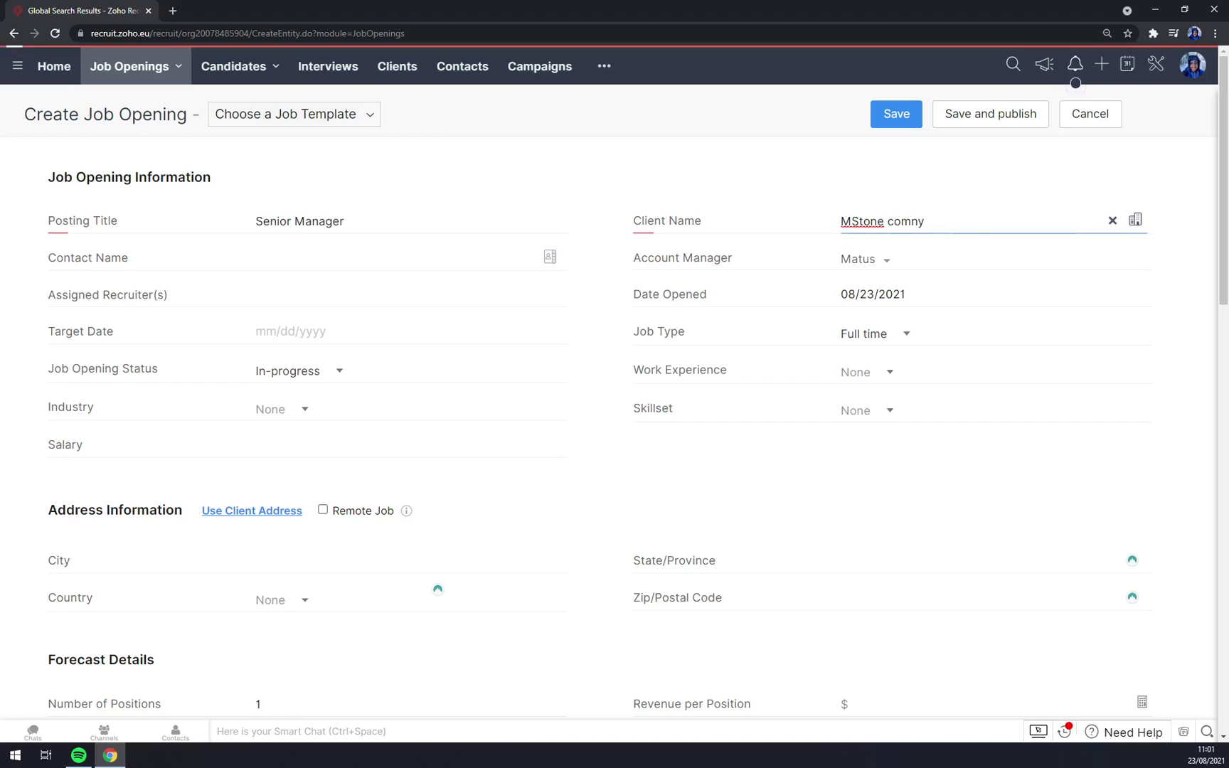
text(pa)
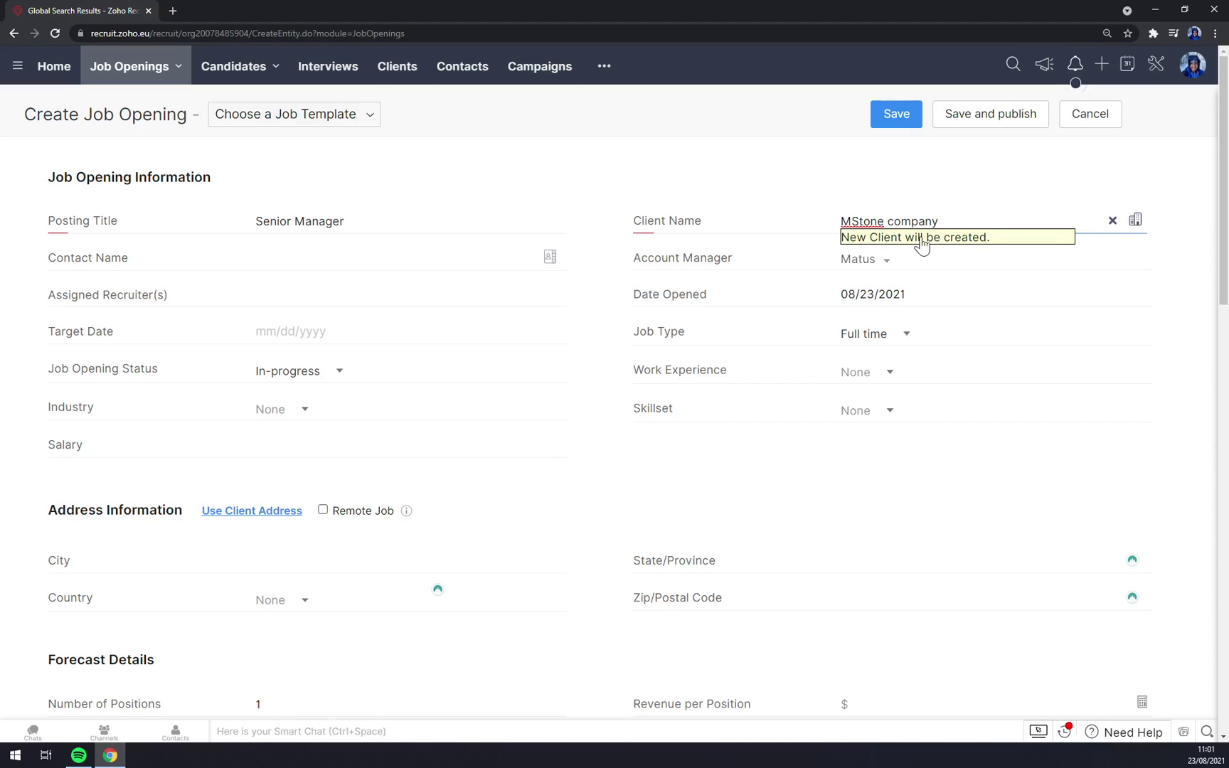
click(922, 242)
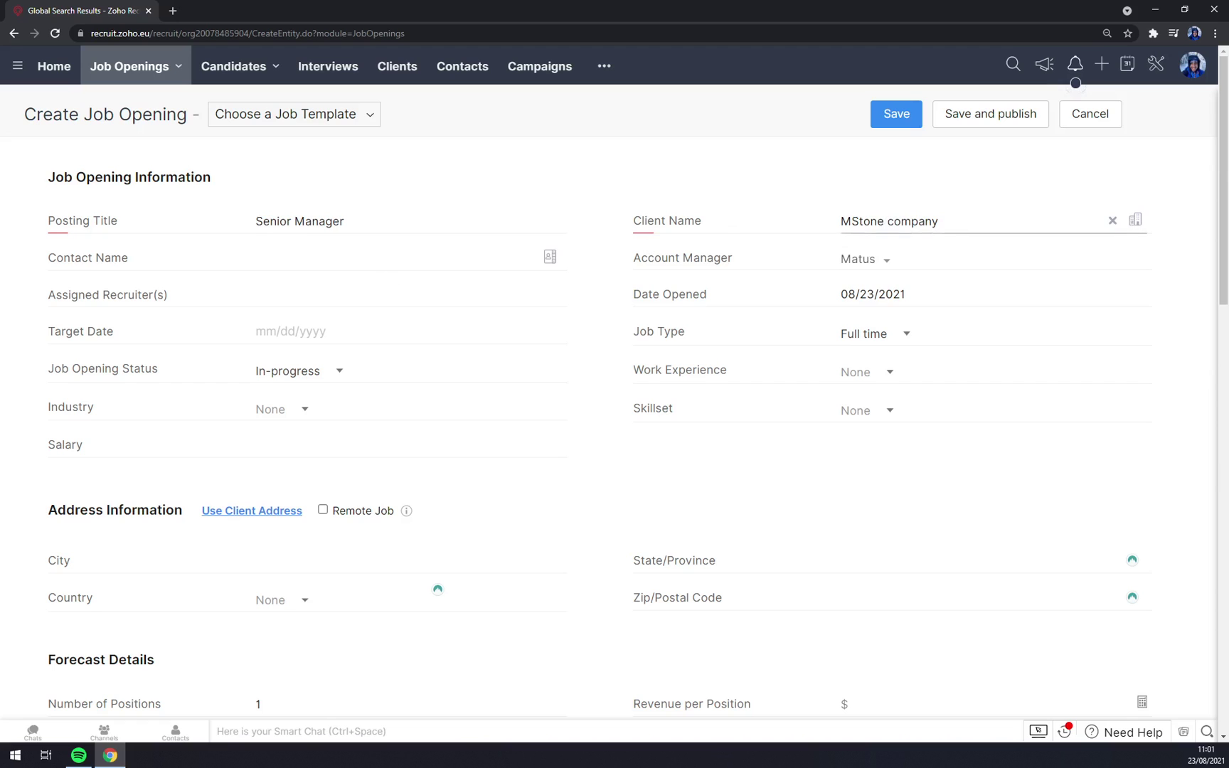
- Set the account owner as both the contact name and the assigned recruiter
click(278, 259)
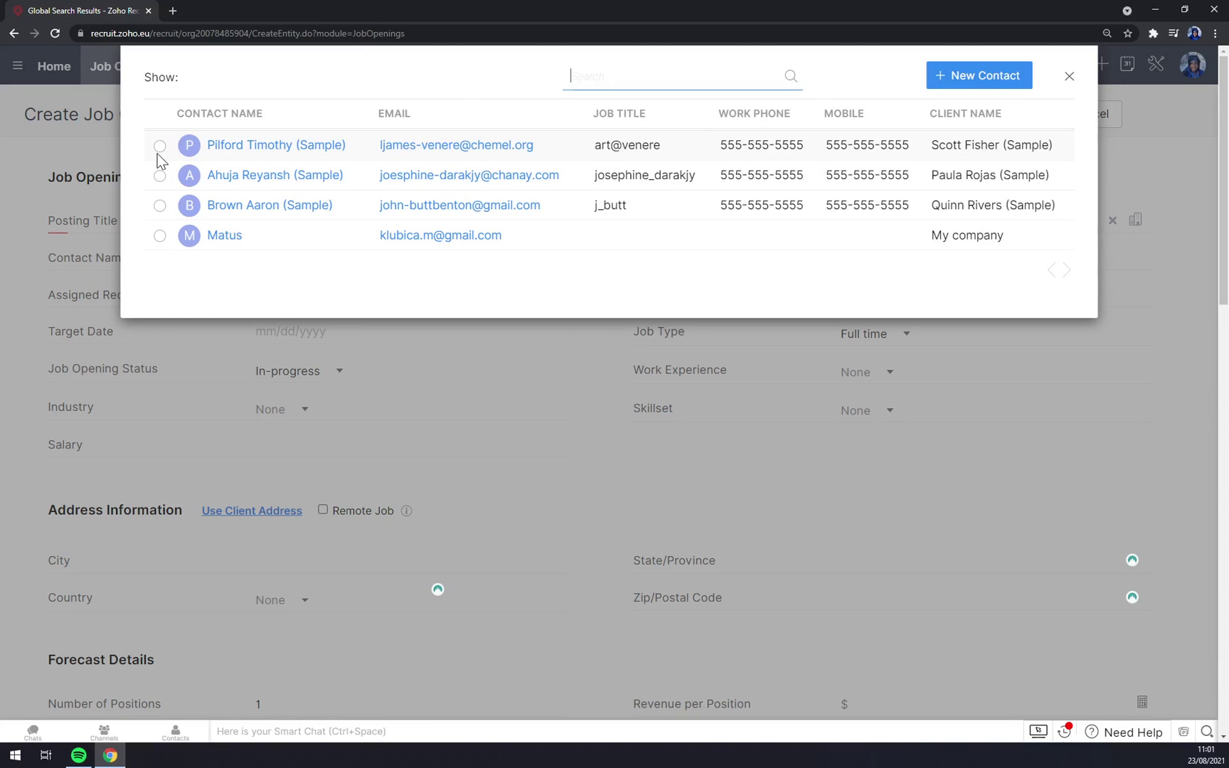
click(160, 237)
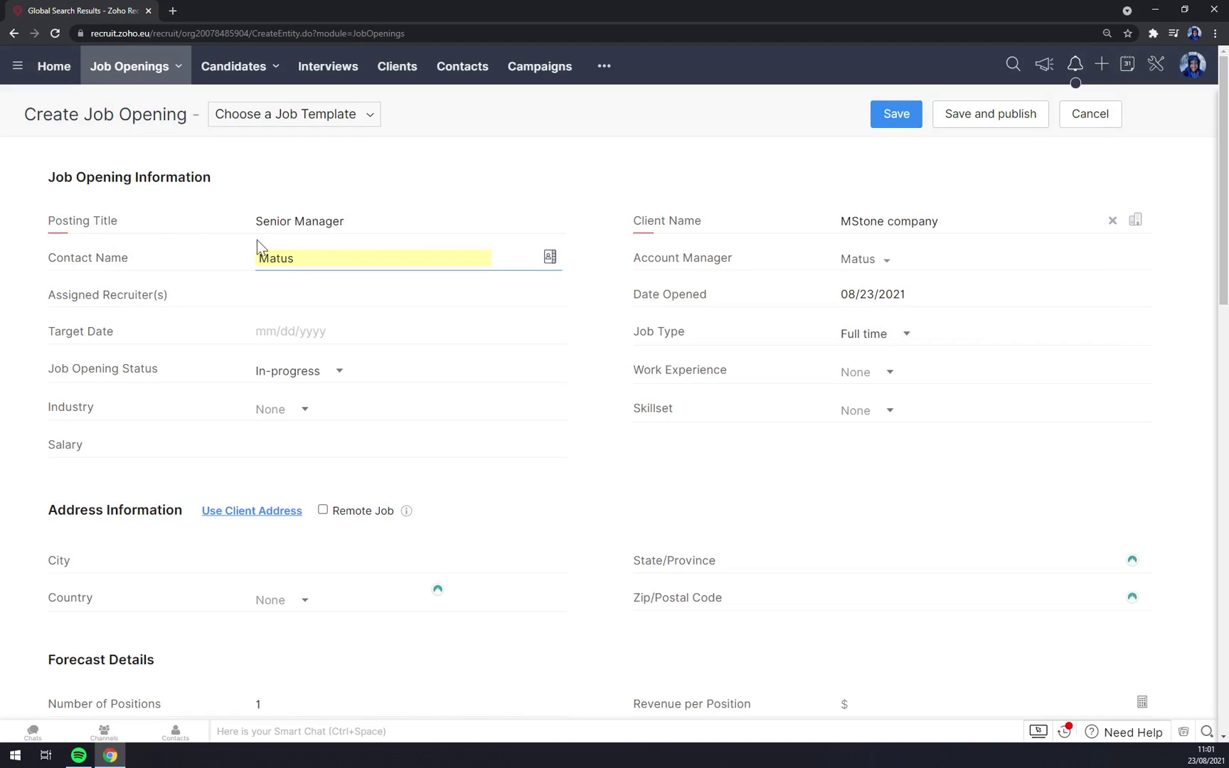
click(887, 263)
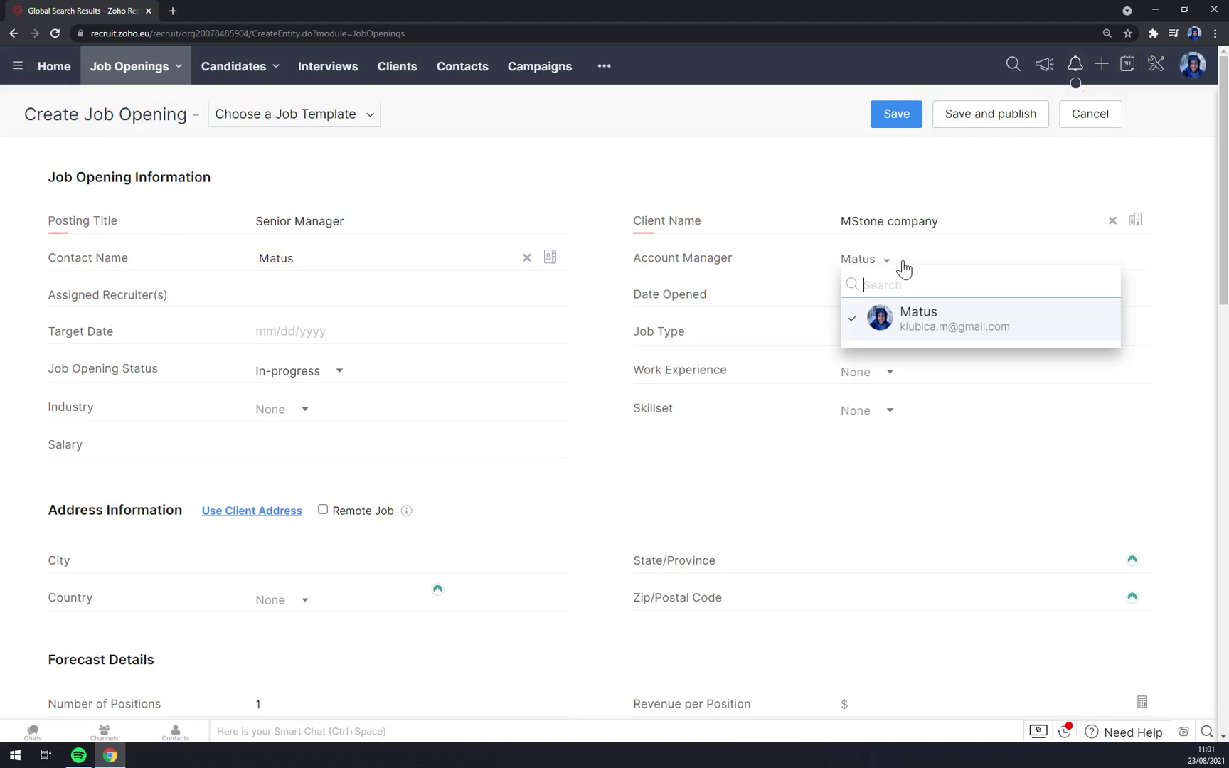
click(981, 464)
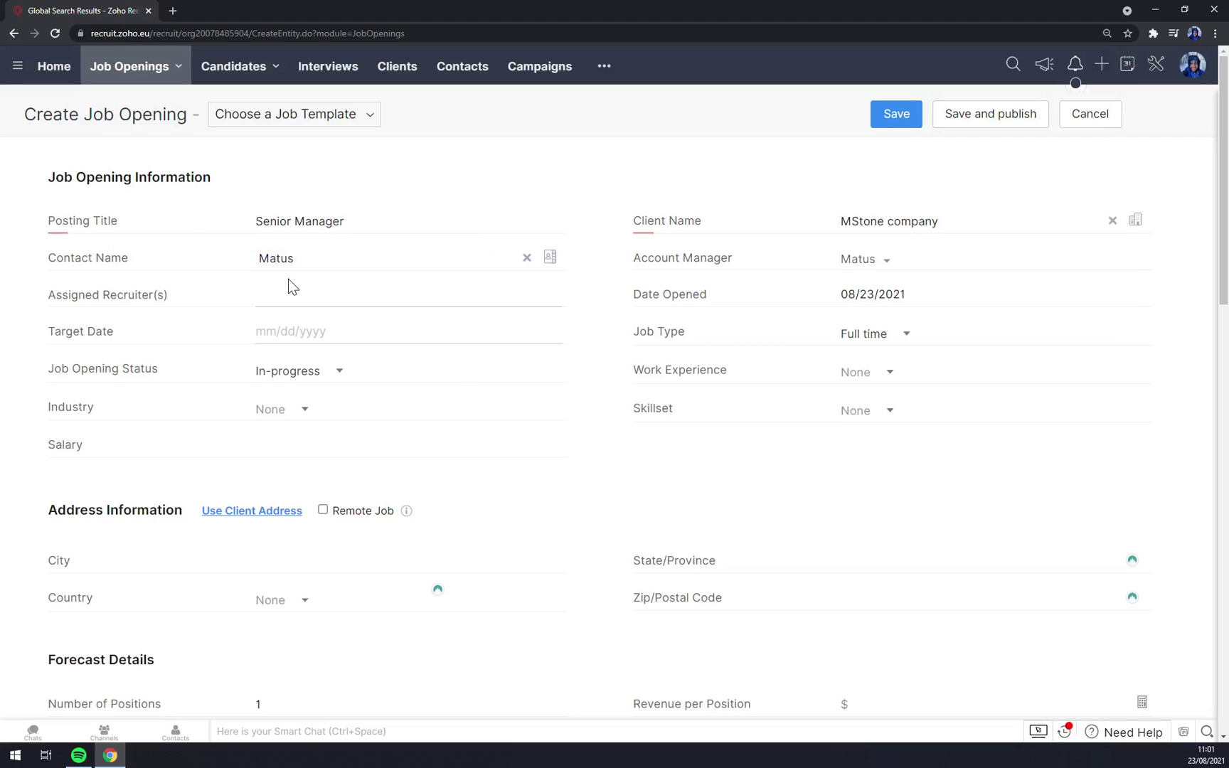
click(306, 296)
click(340, 383)
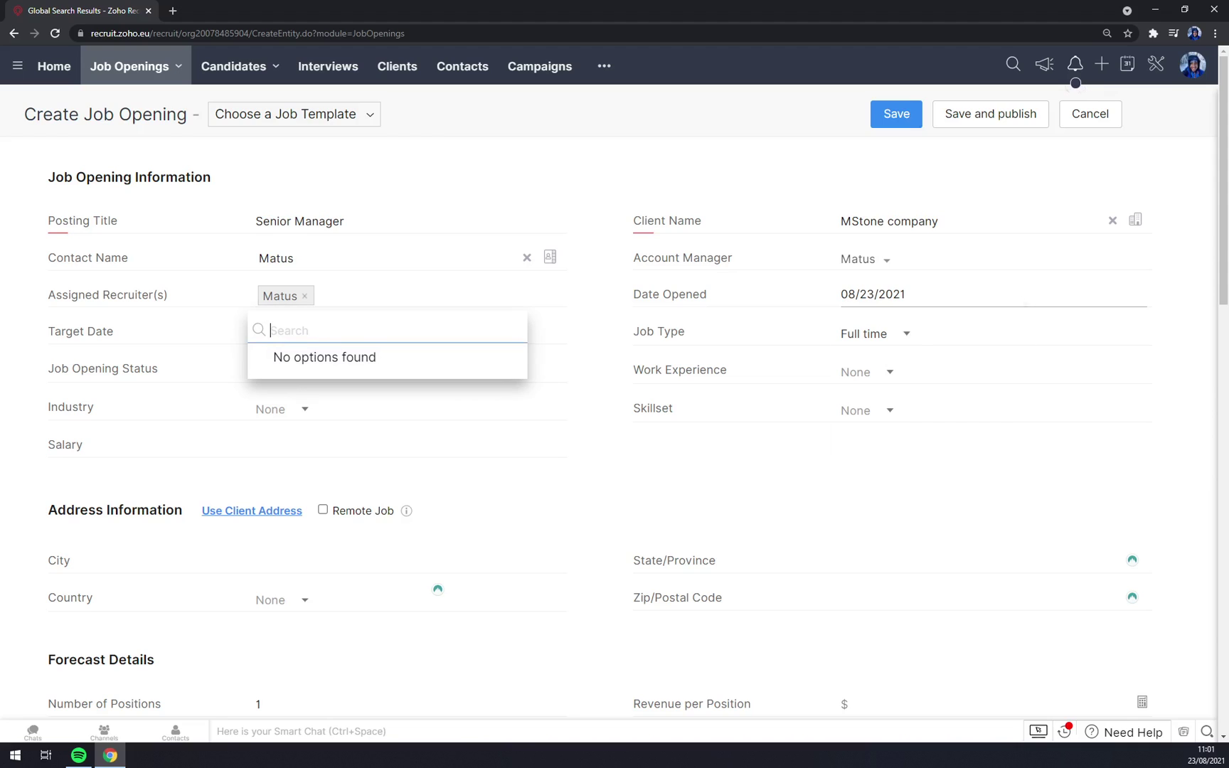
- Set Date Opened to 08/24/2021 and Target Date to 09/03/2021
click(882, 295)
click(886, 440)
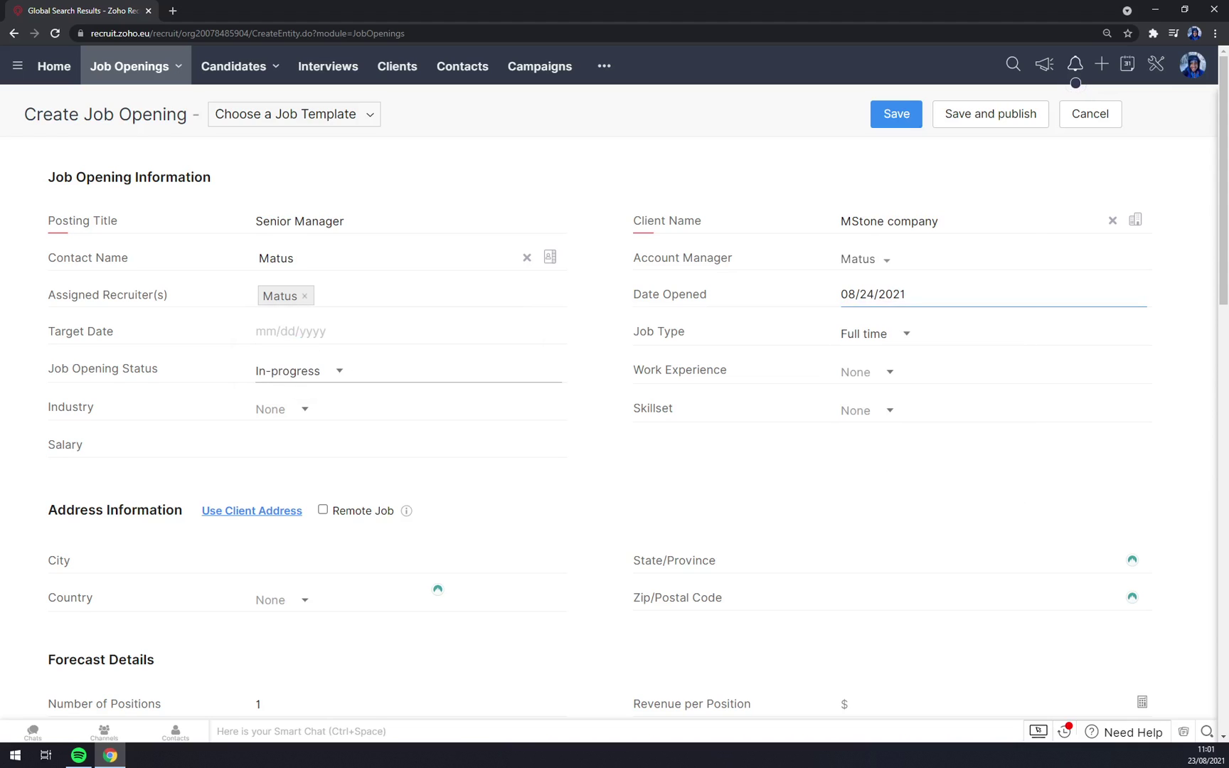
click(253, 332)
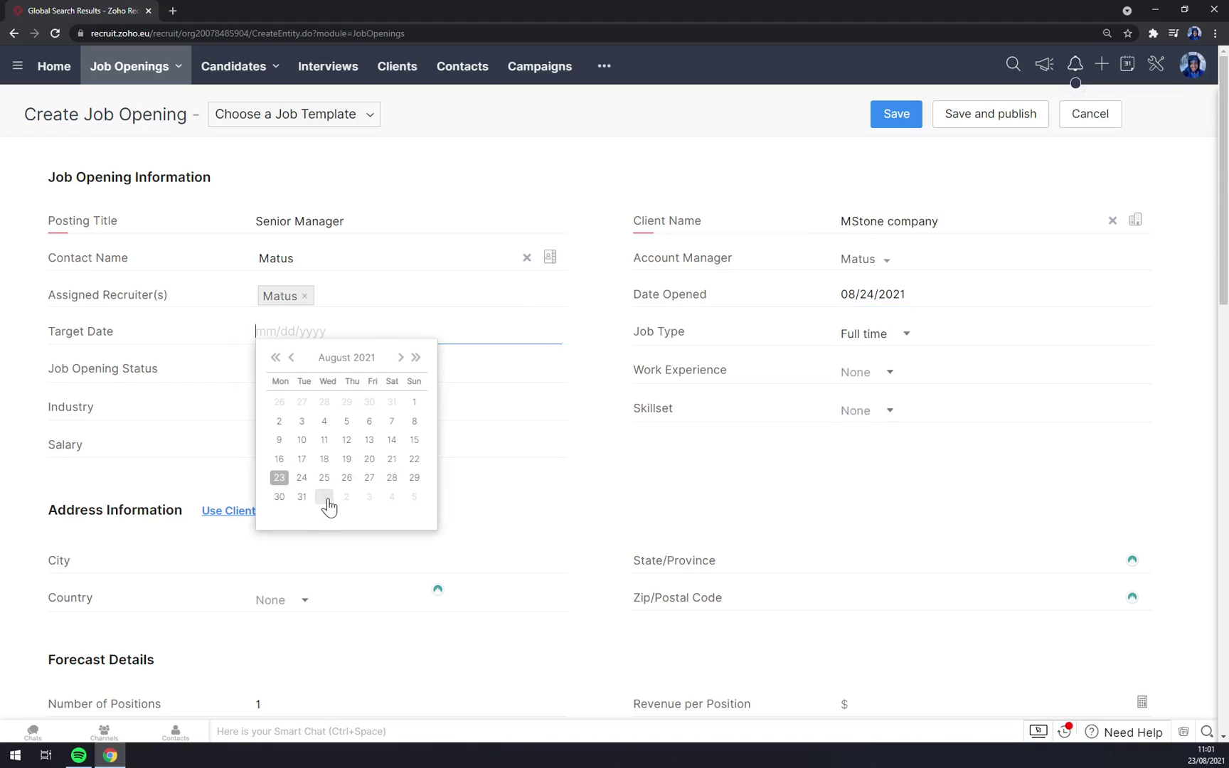
click(370, 497)
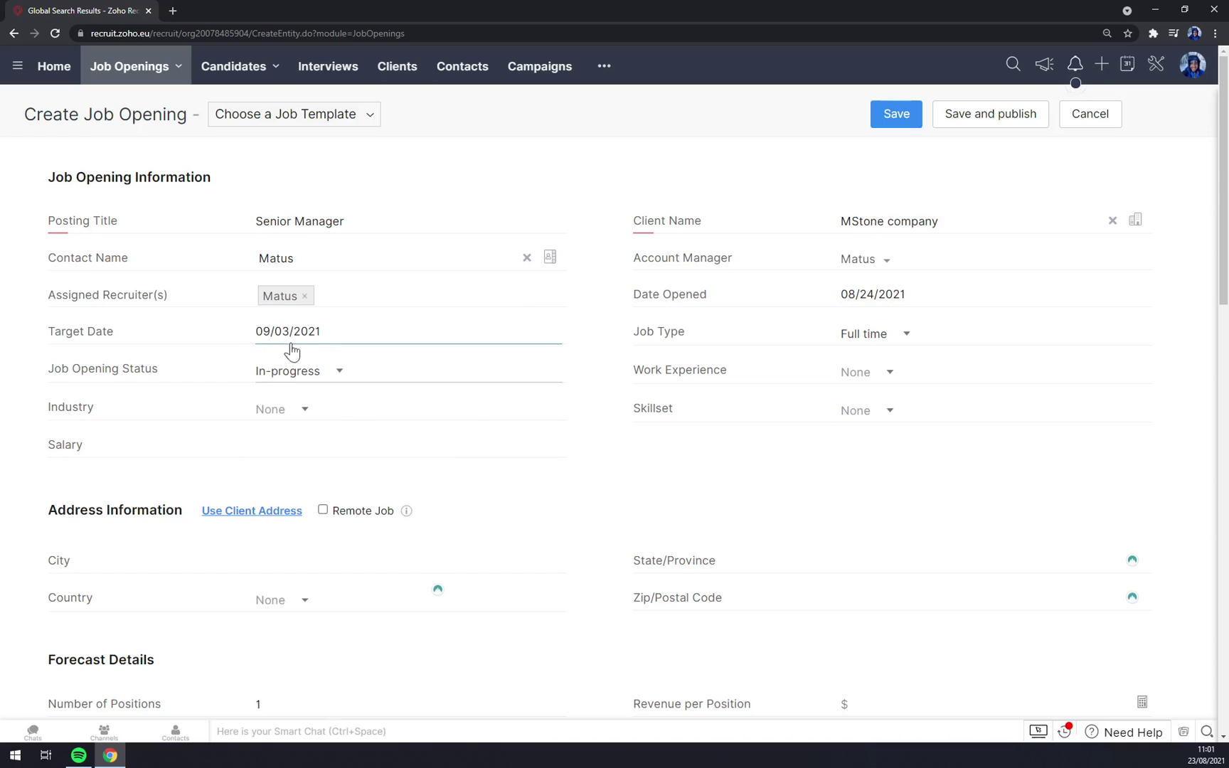
- Keep the job type as Full time and the opening status as In-progress
click(895, 340)
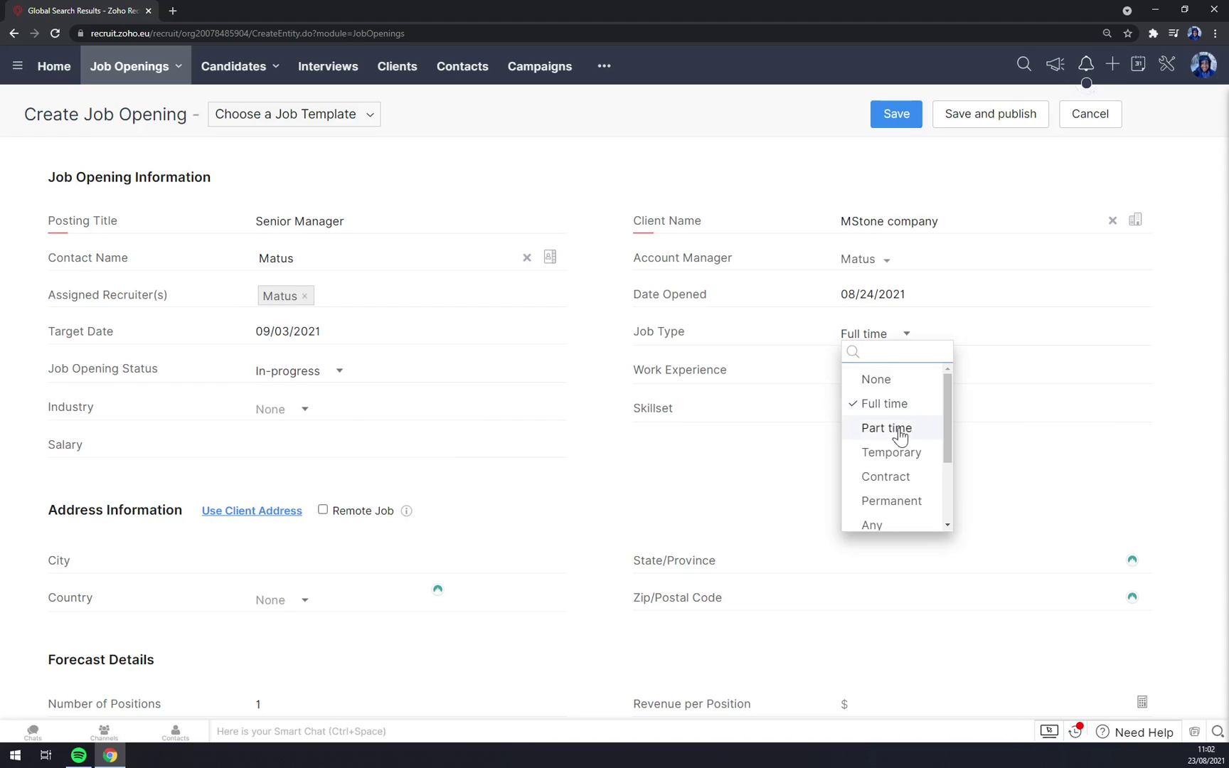
scroll(903, 419, down, 3)
scroll(902, 434, up, 2)
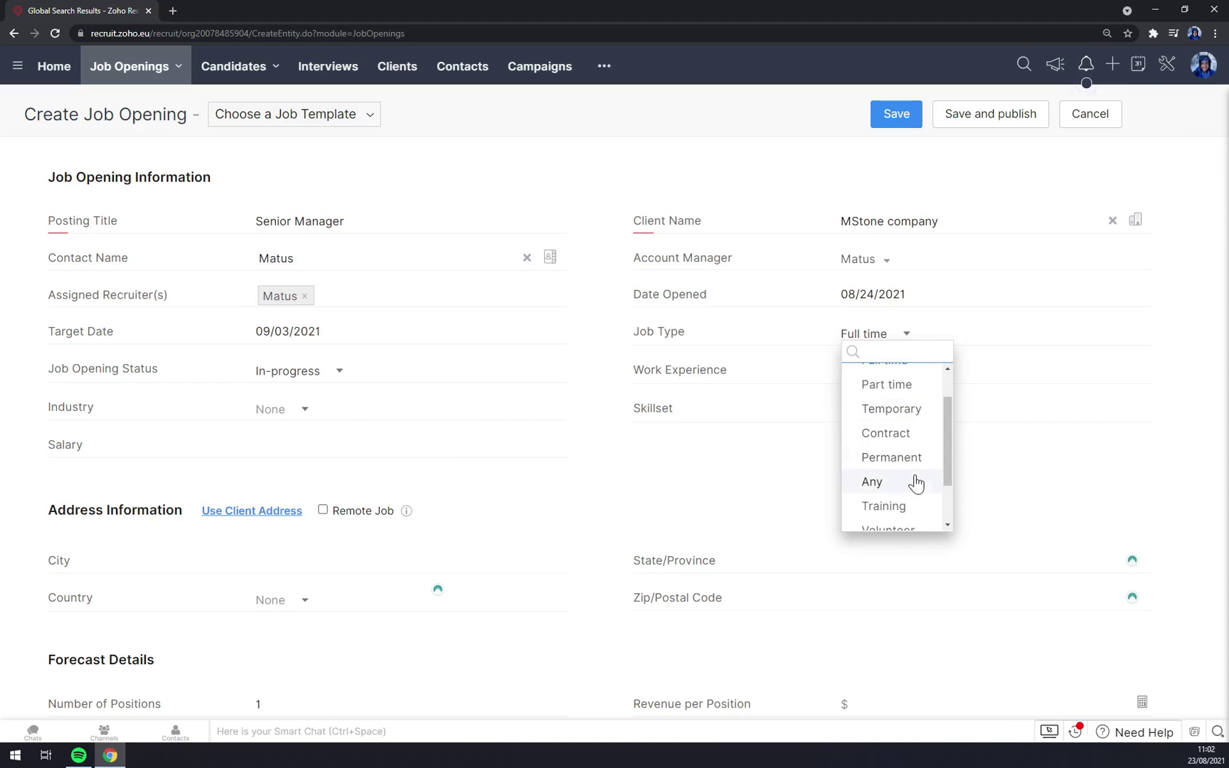
scroll(914, 478, down, 1)
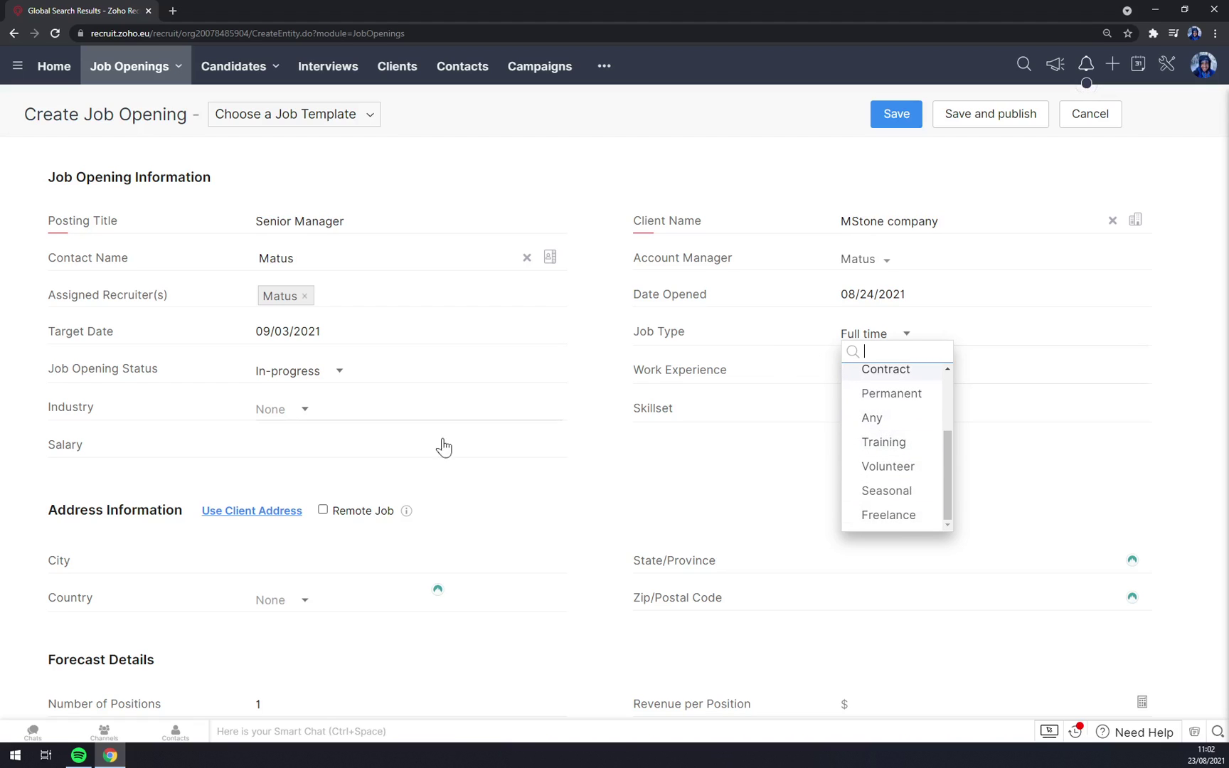
scroll(897, 426, up, 3)
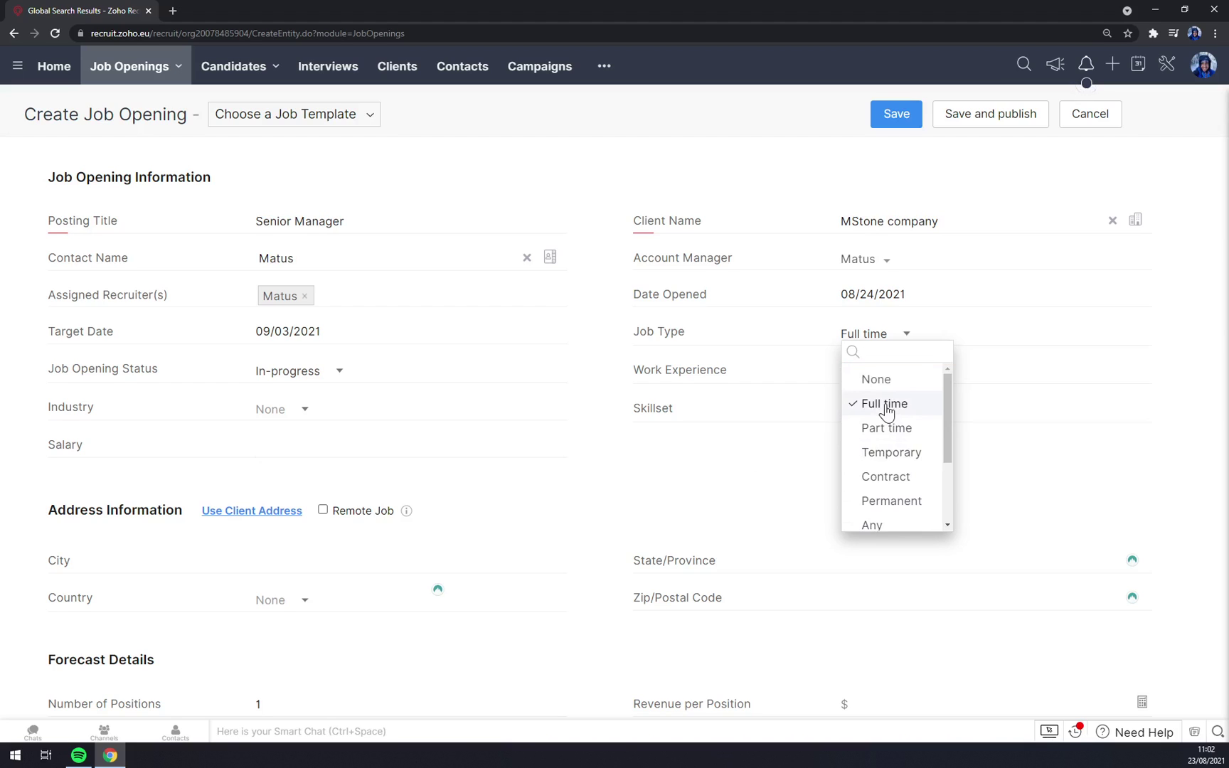
click(886, 407)
click(329, 375)
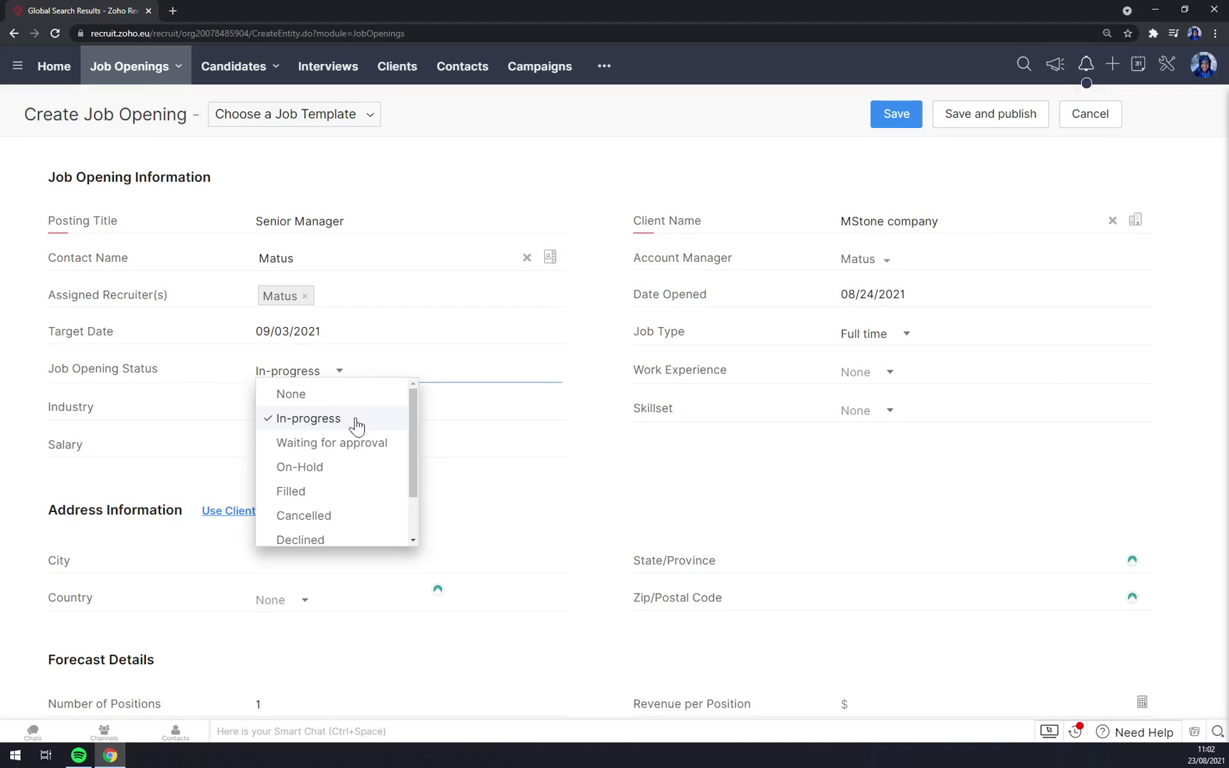
scroll(361, 466, down, 2)
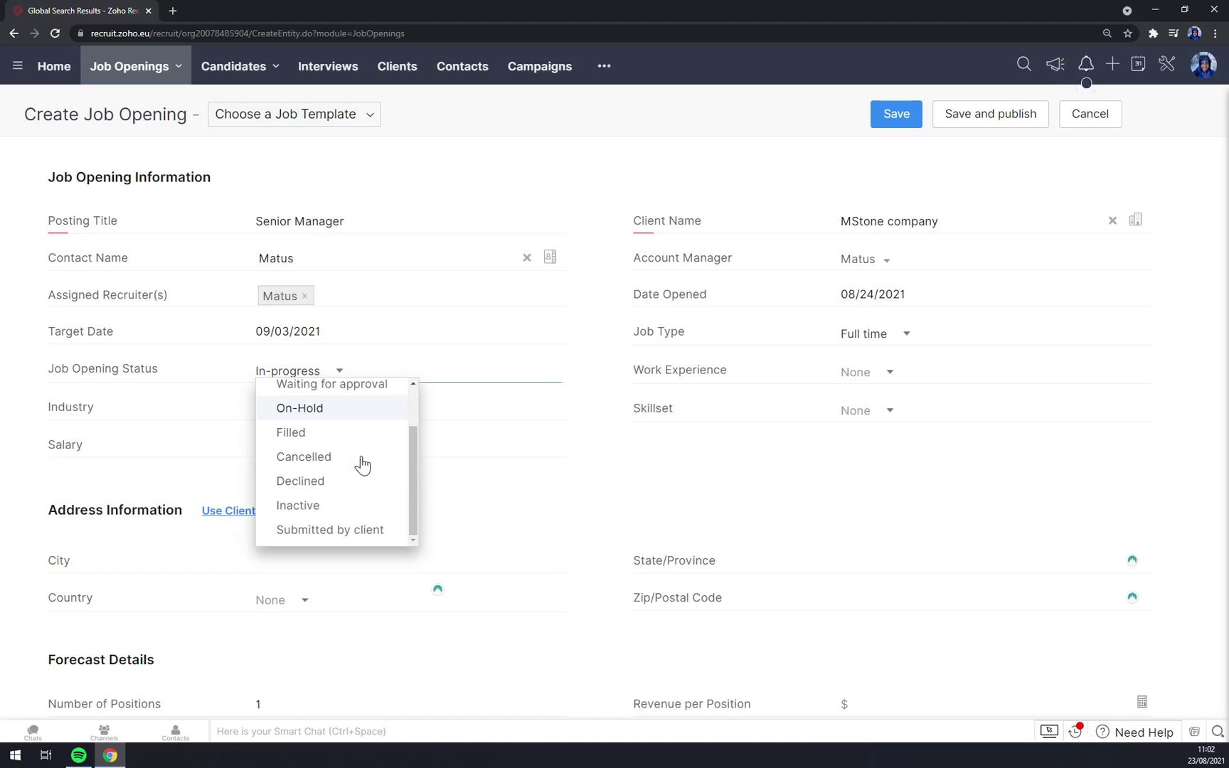
scroll(328, 509, up, 2)
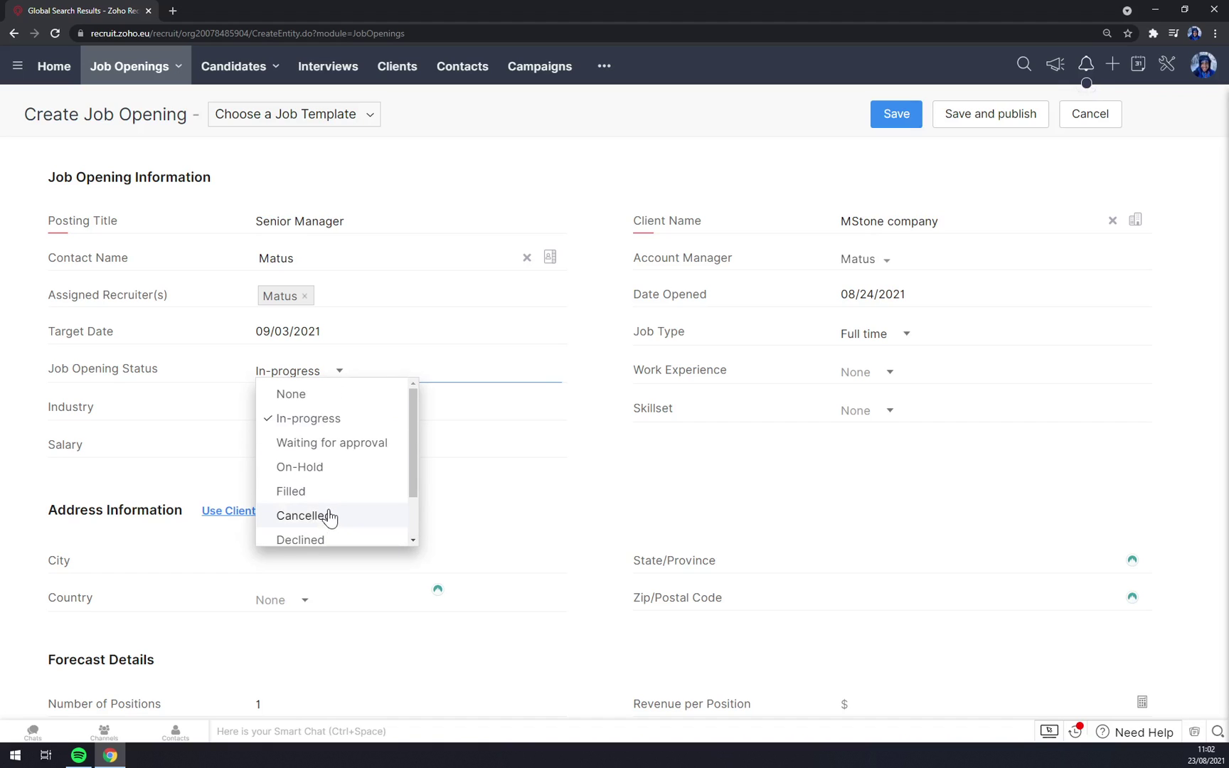
click(508, 484)
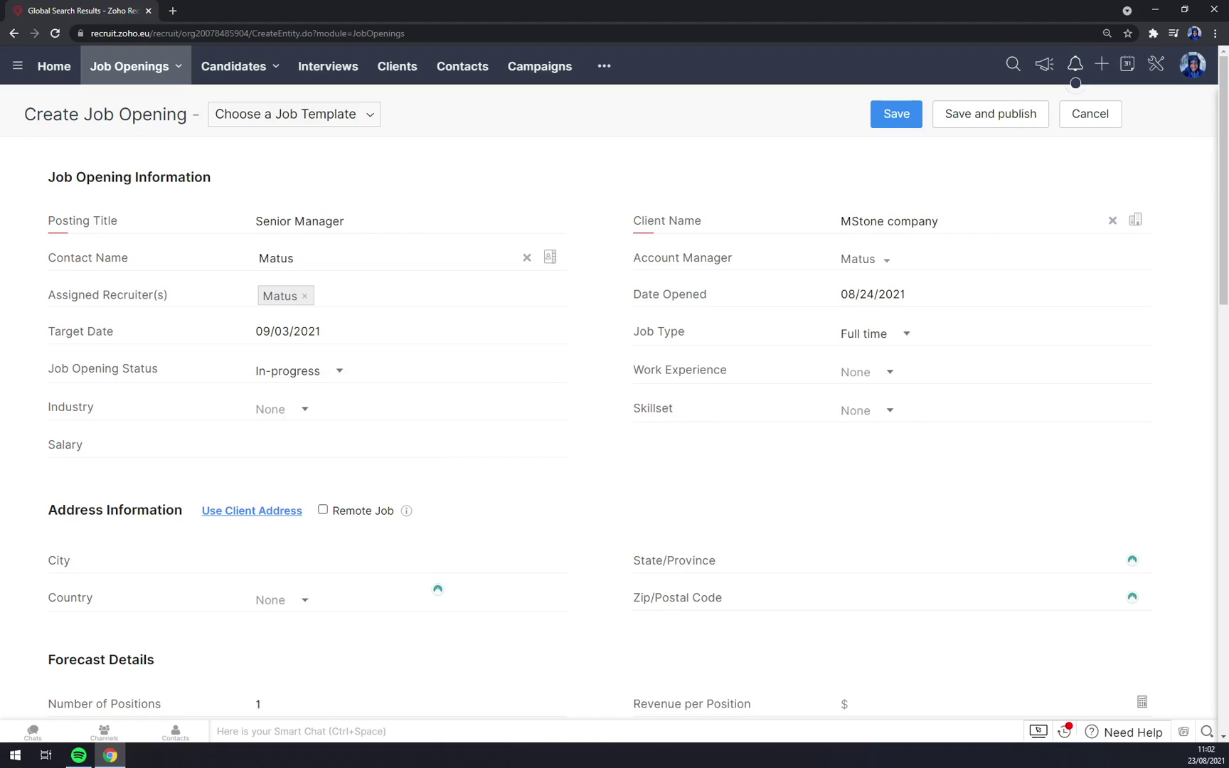
- Set work experience 1-3 years, industry Technology, skillset Software Development, and salary 3000
click(886, 373)
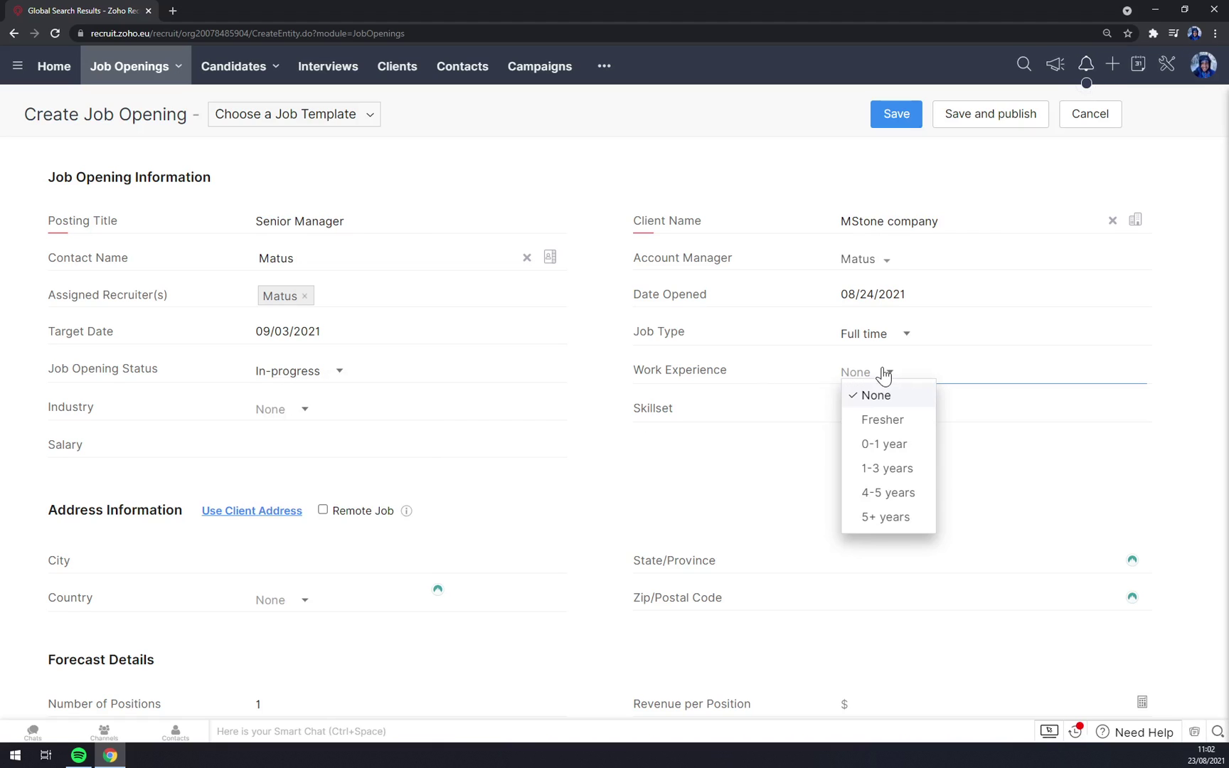
click(909, 471)
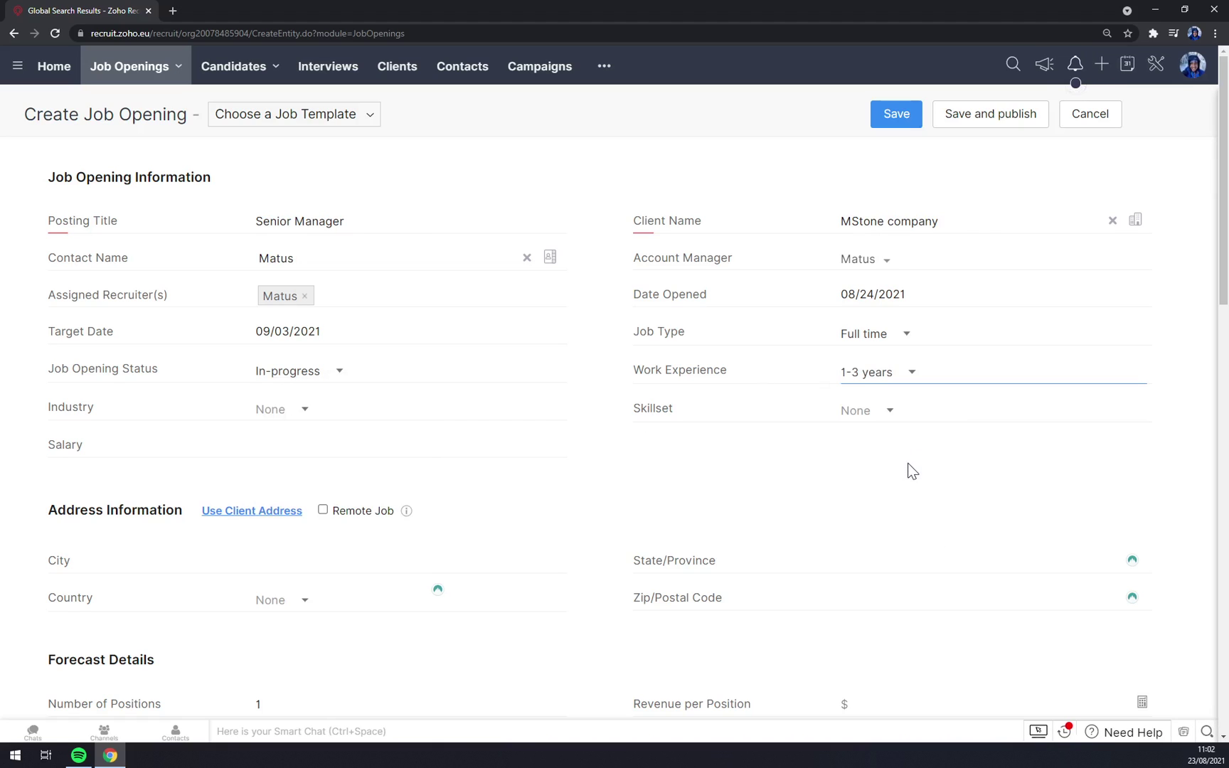
click(310, 410)
click(334, 512)
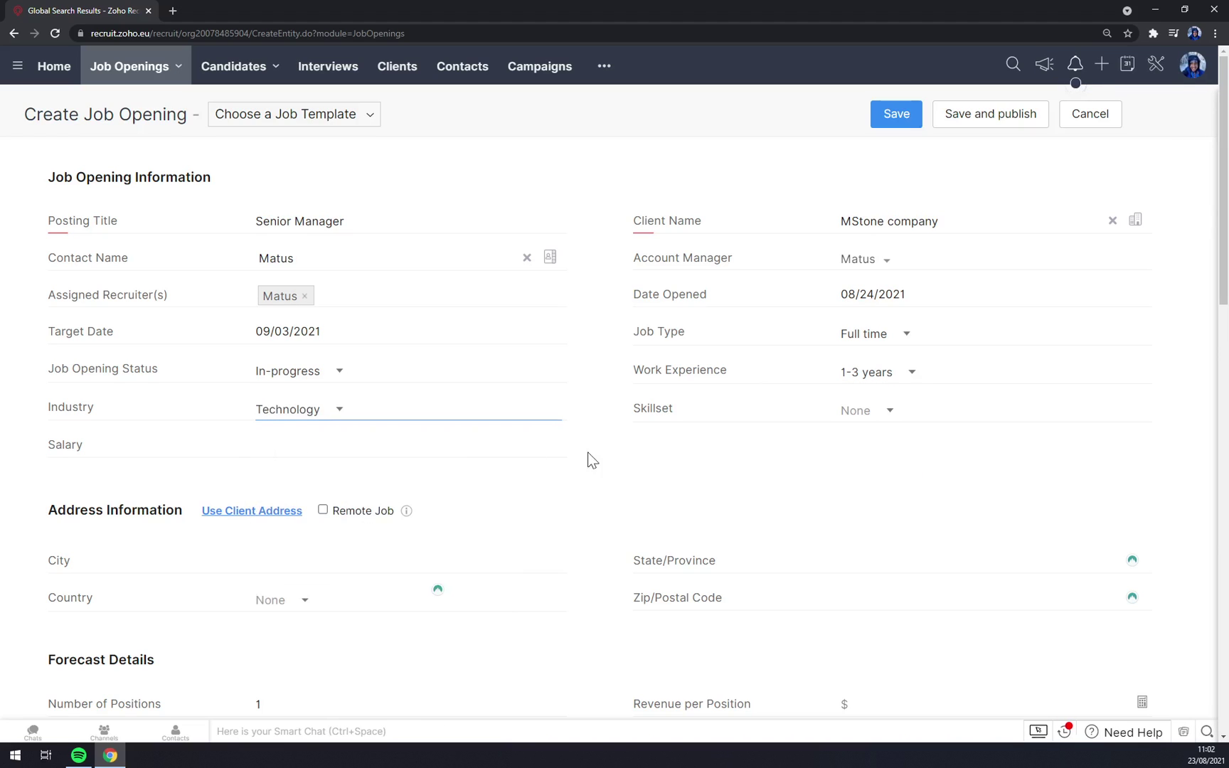
click(866, 413)
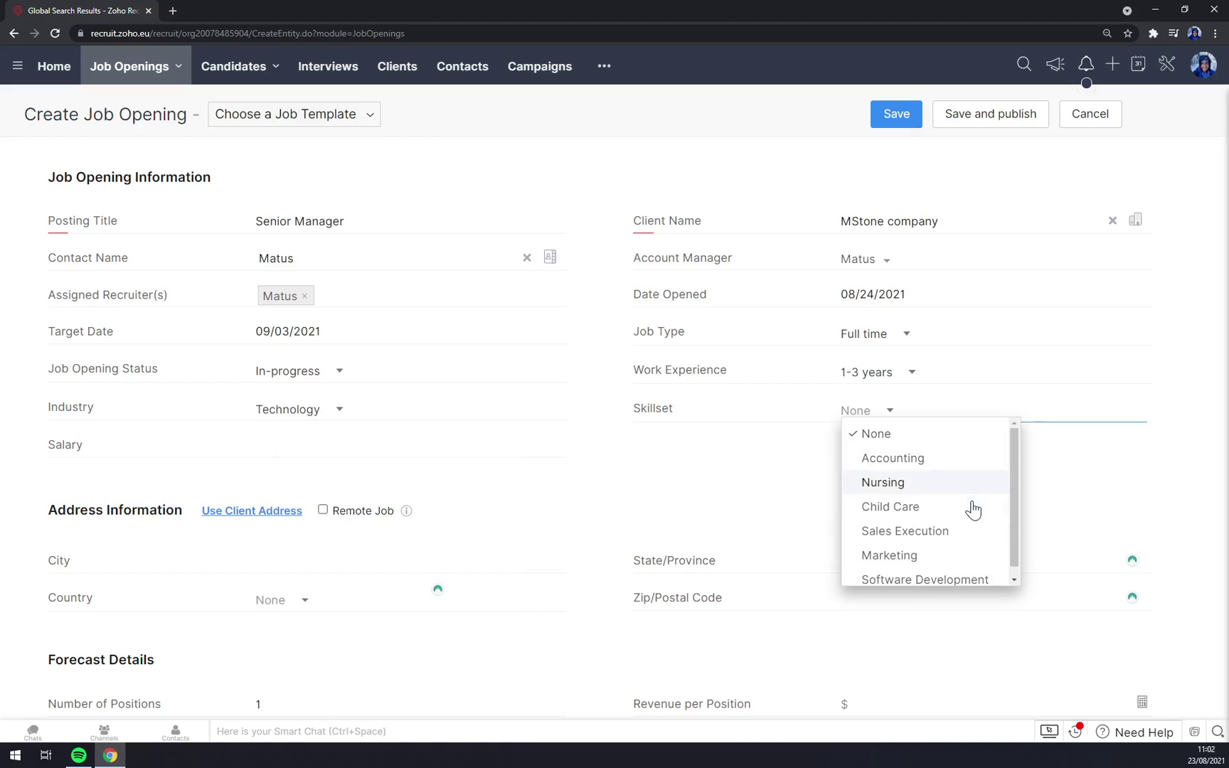
scroll(892, 505, down, 1)
click(957, 578)
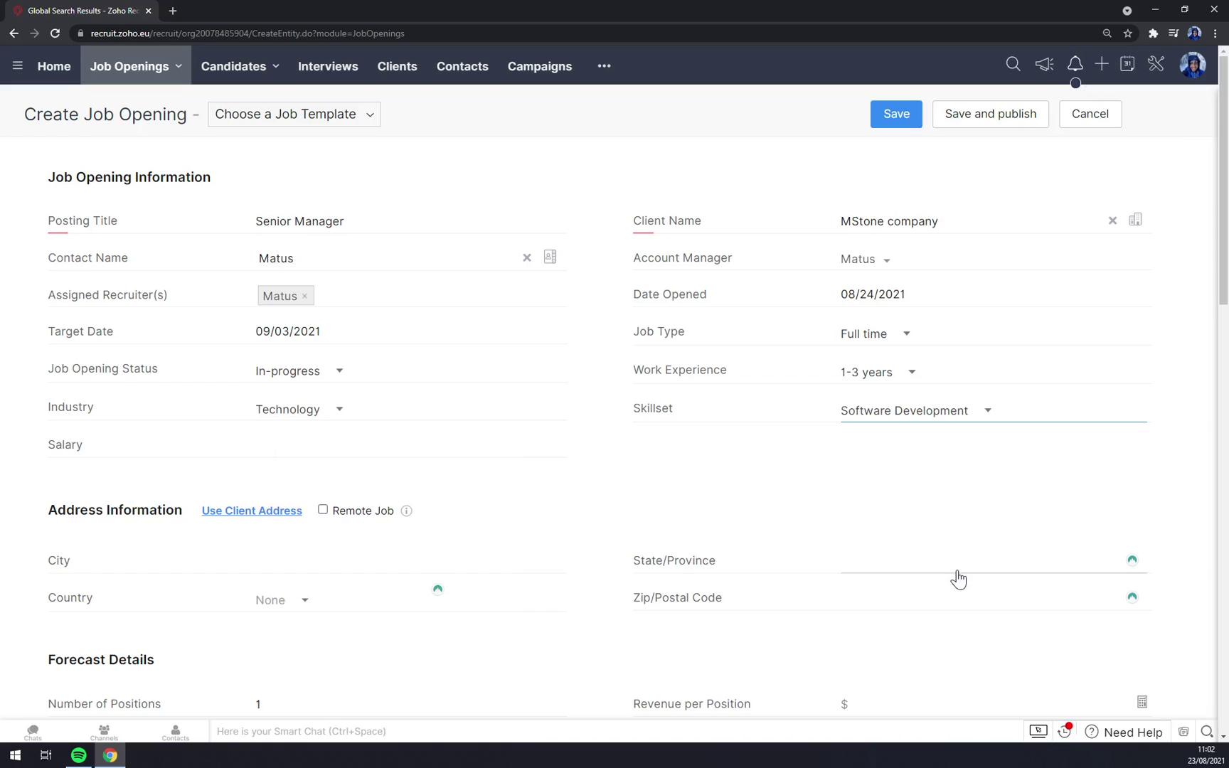
click(420, 444)
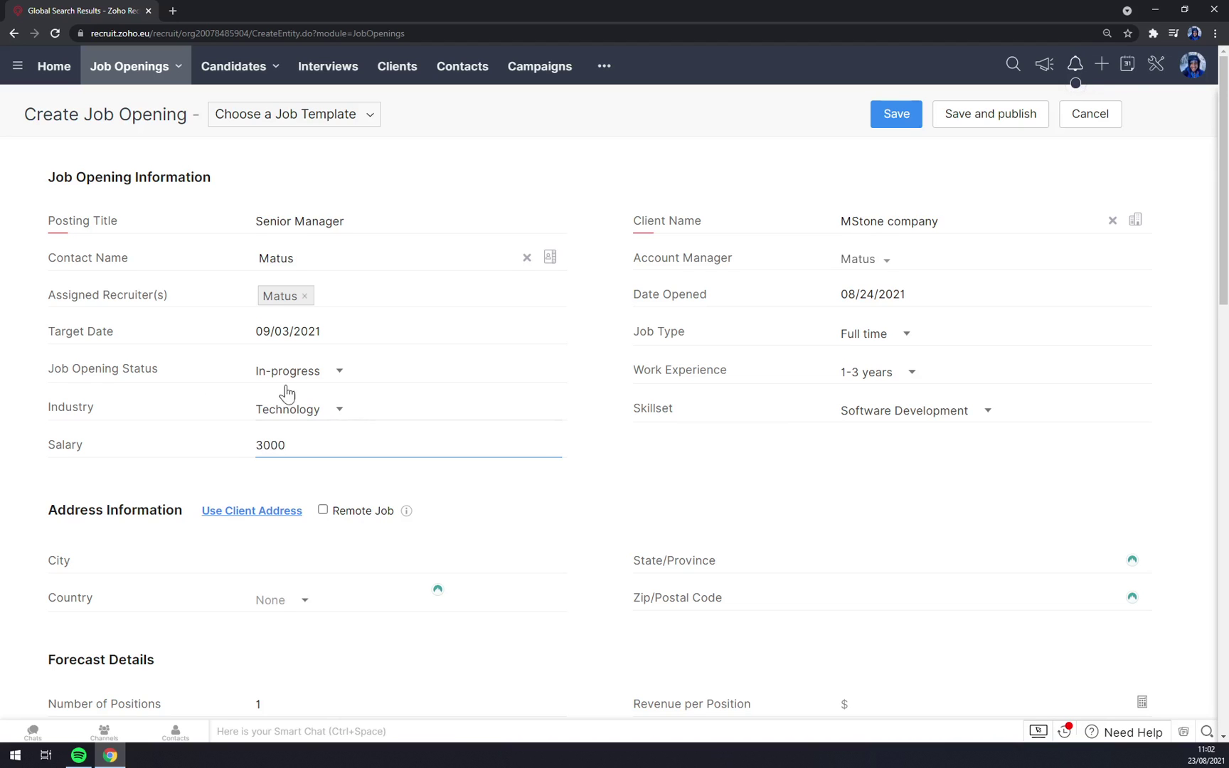
click(362, 479)
- Fill the address with state Slovakia, country Slovak Republic and postal code 03401
scroll(270, 451, down, 5)
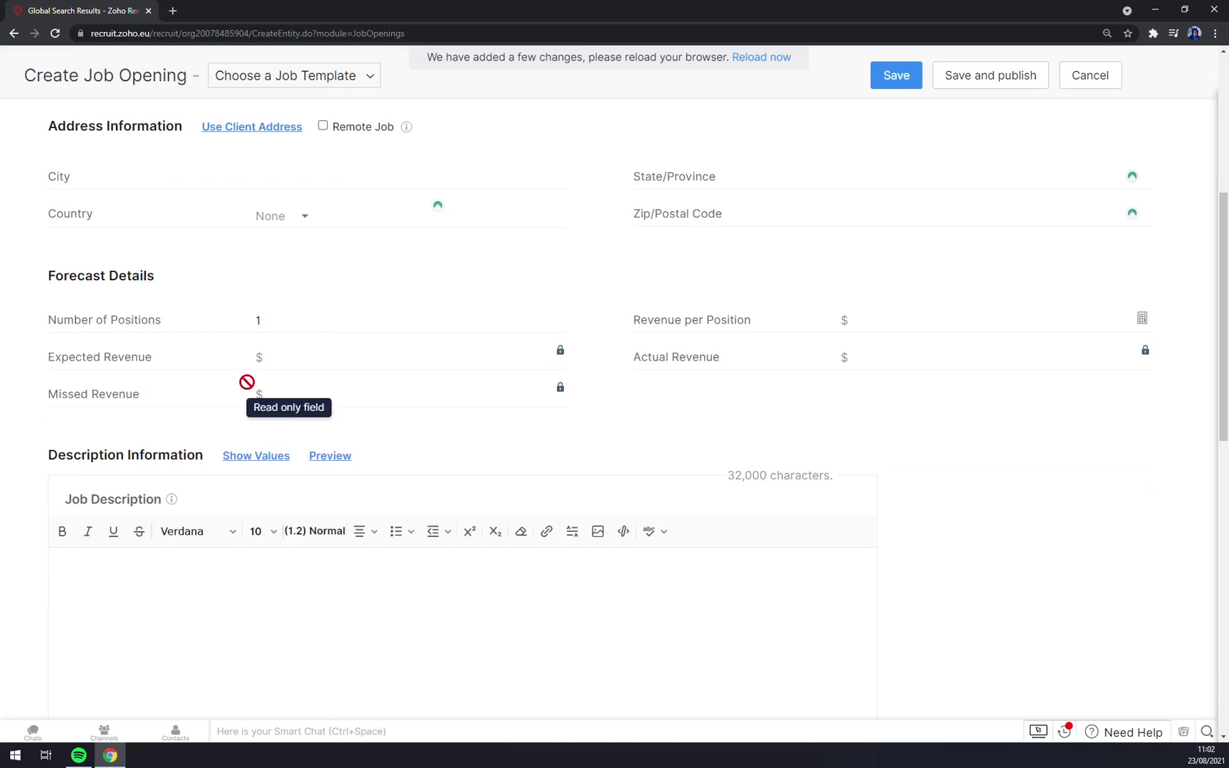
scroll(247, 382, up, 3)
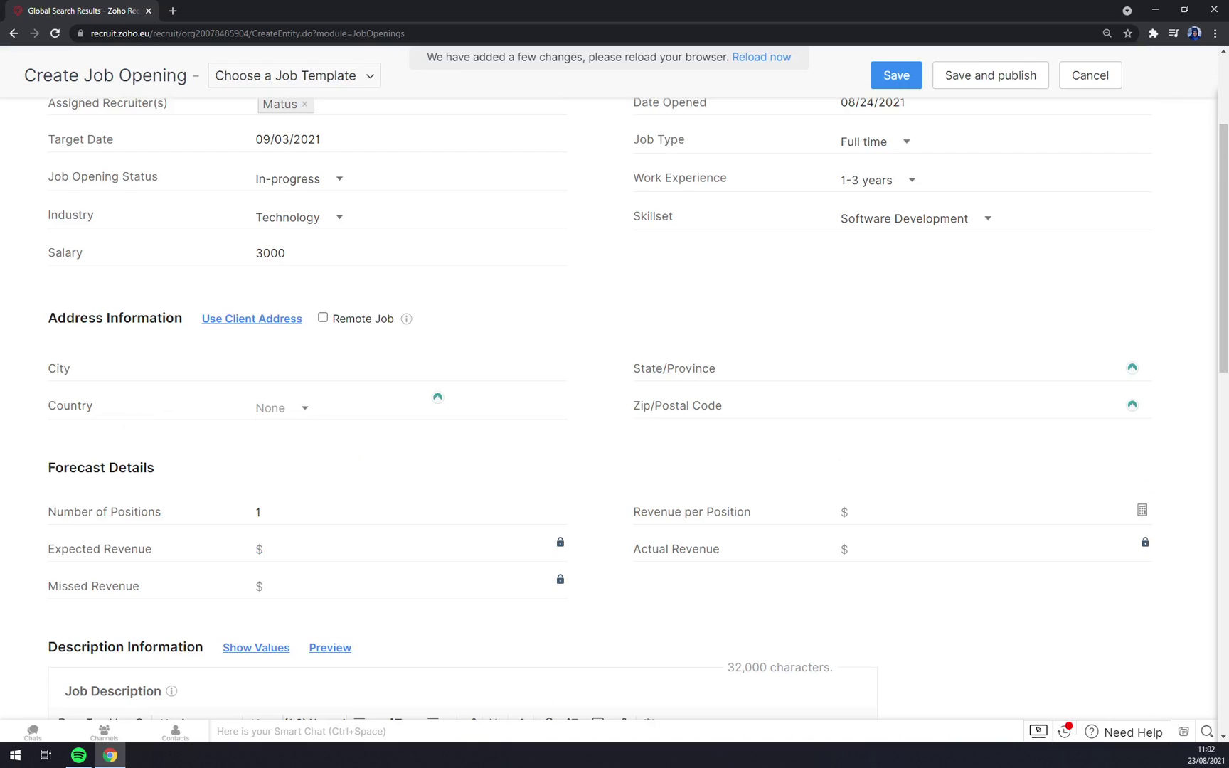
click(270, 369)
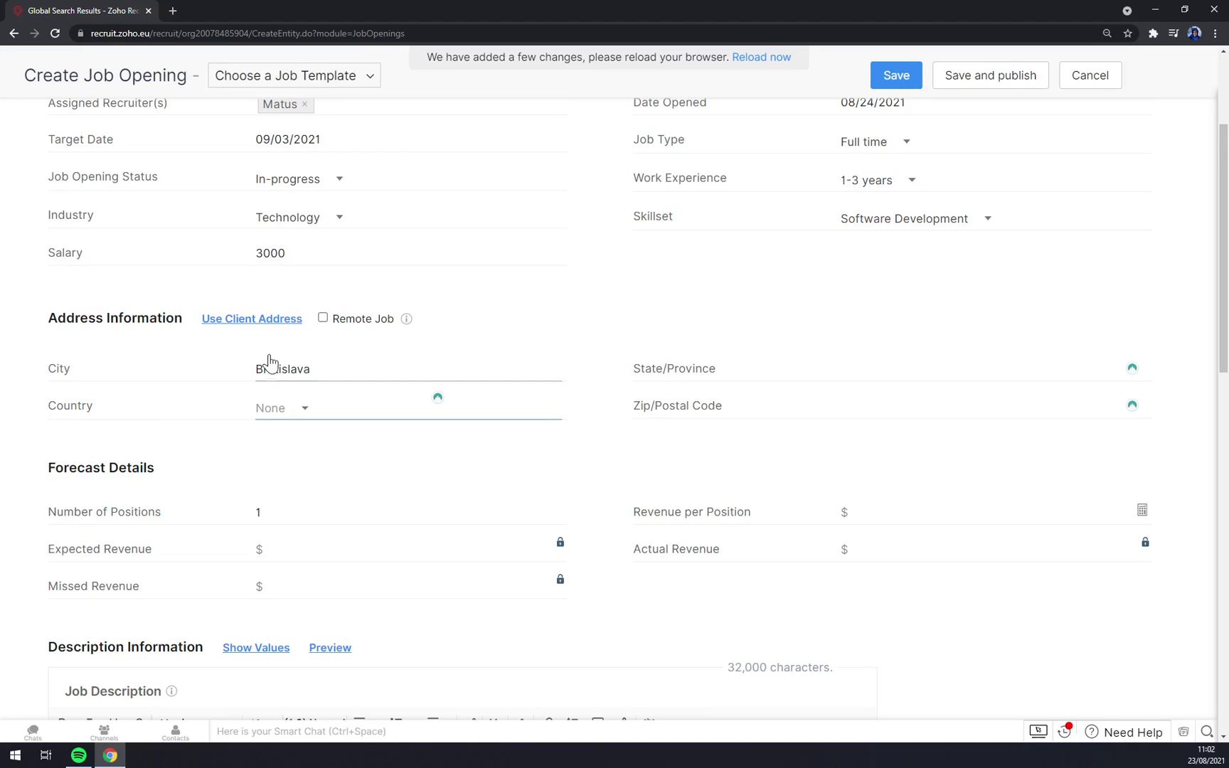
key(Tab)
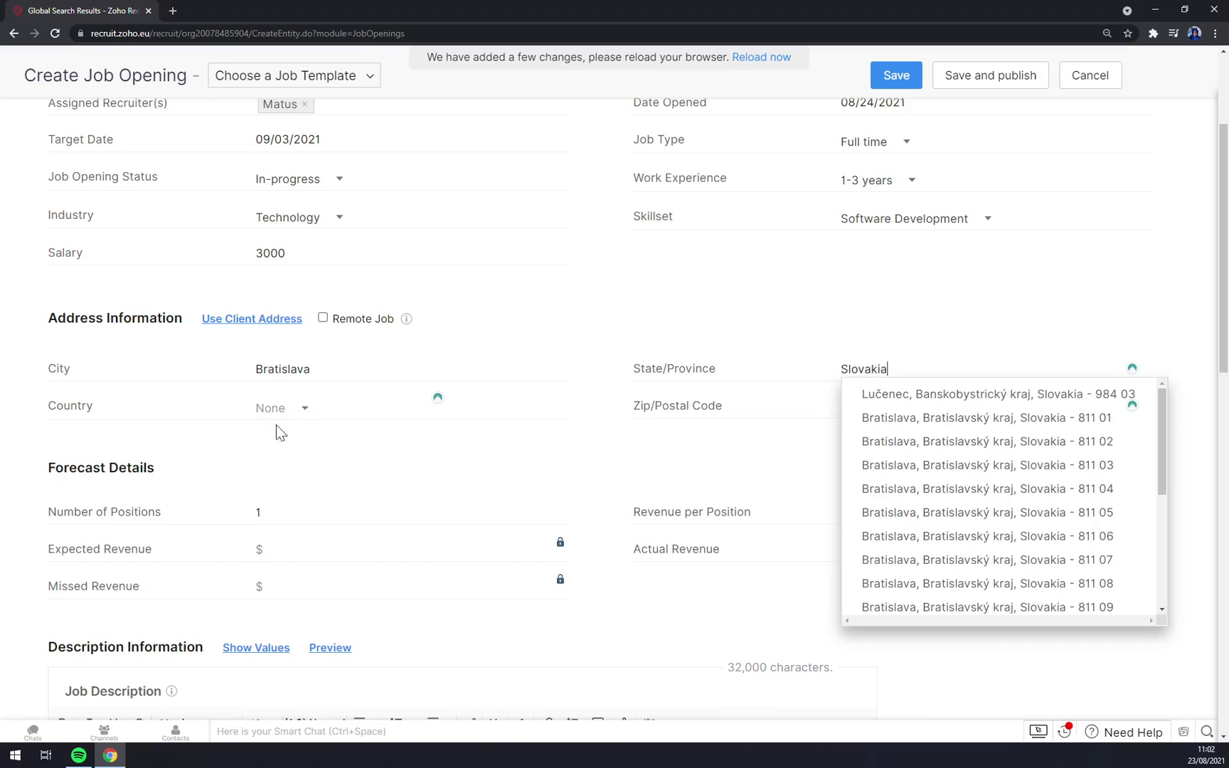
click(304, 412)
text(s)
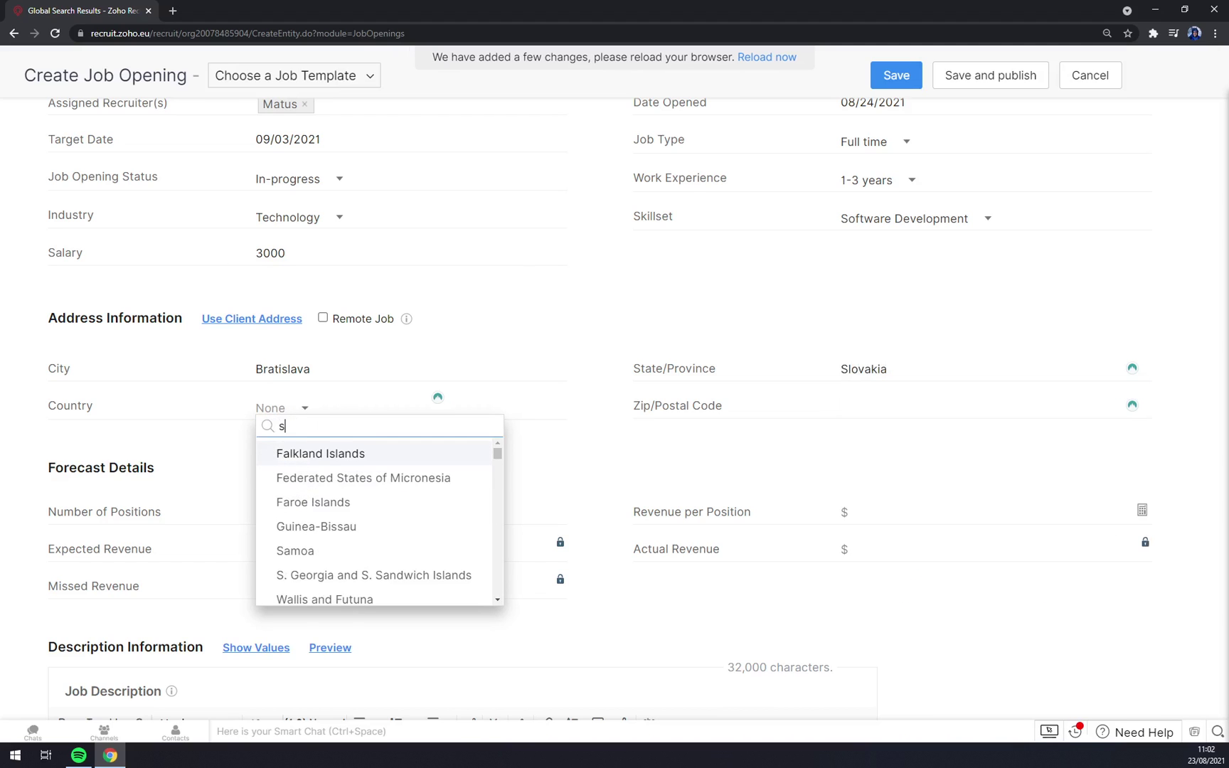
text(lova)
click(283, 455)
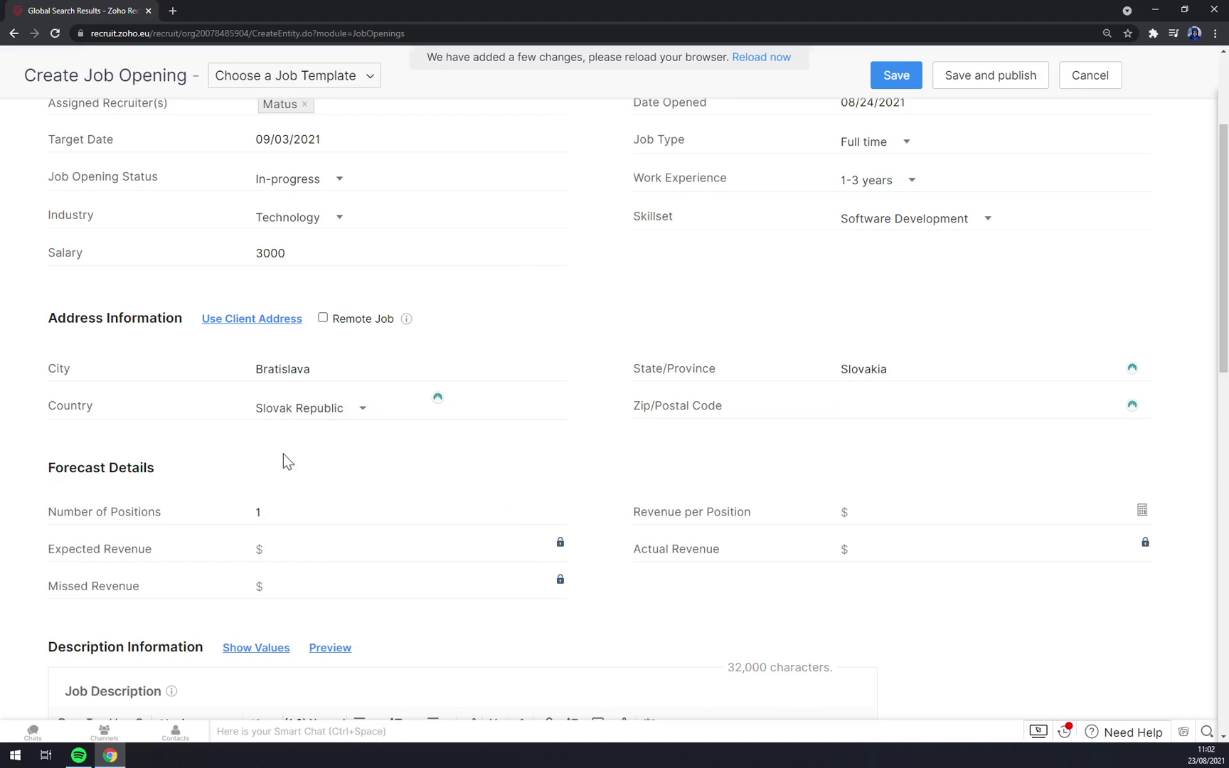
key(Tab)
click(867, 403)
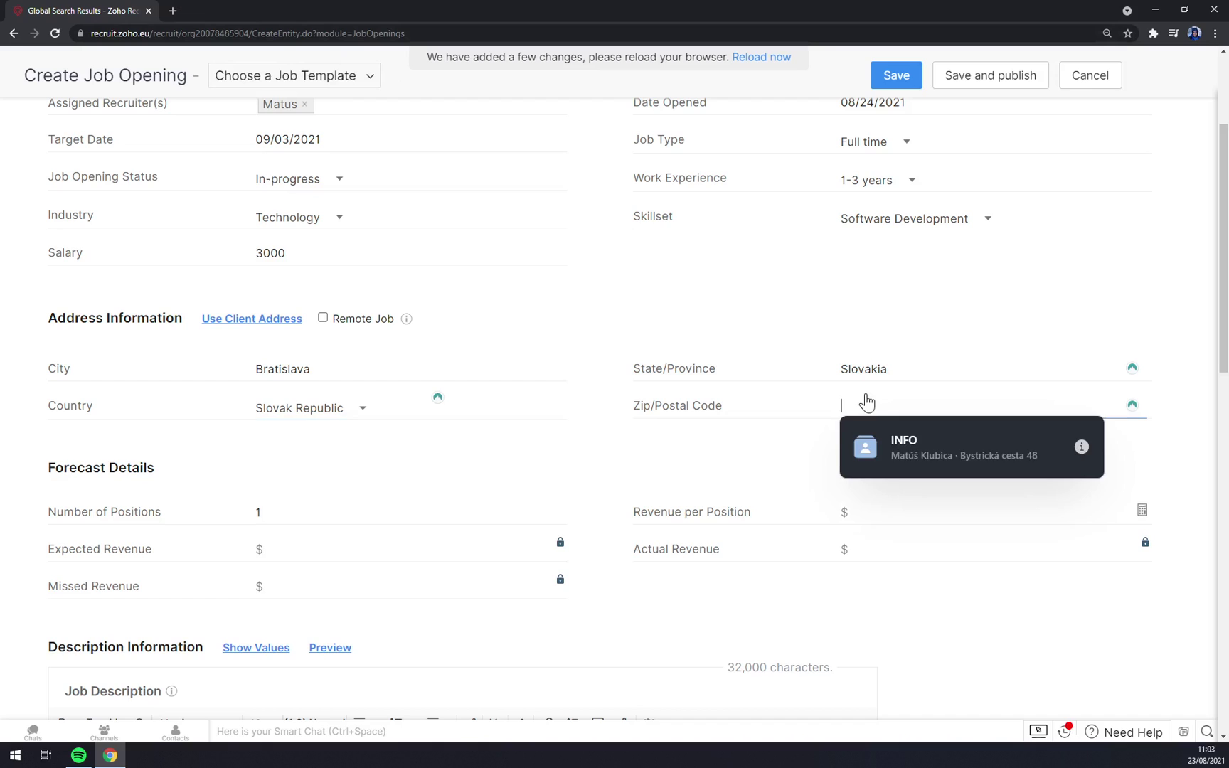
text(03401)
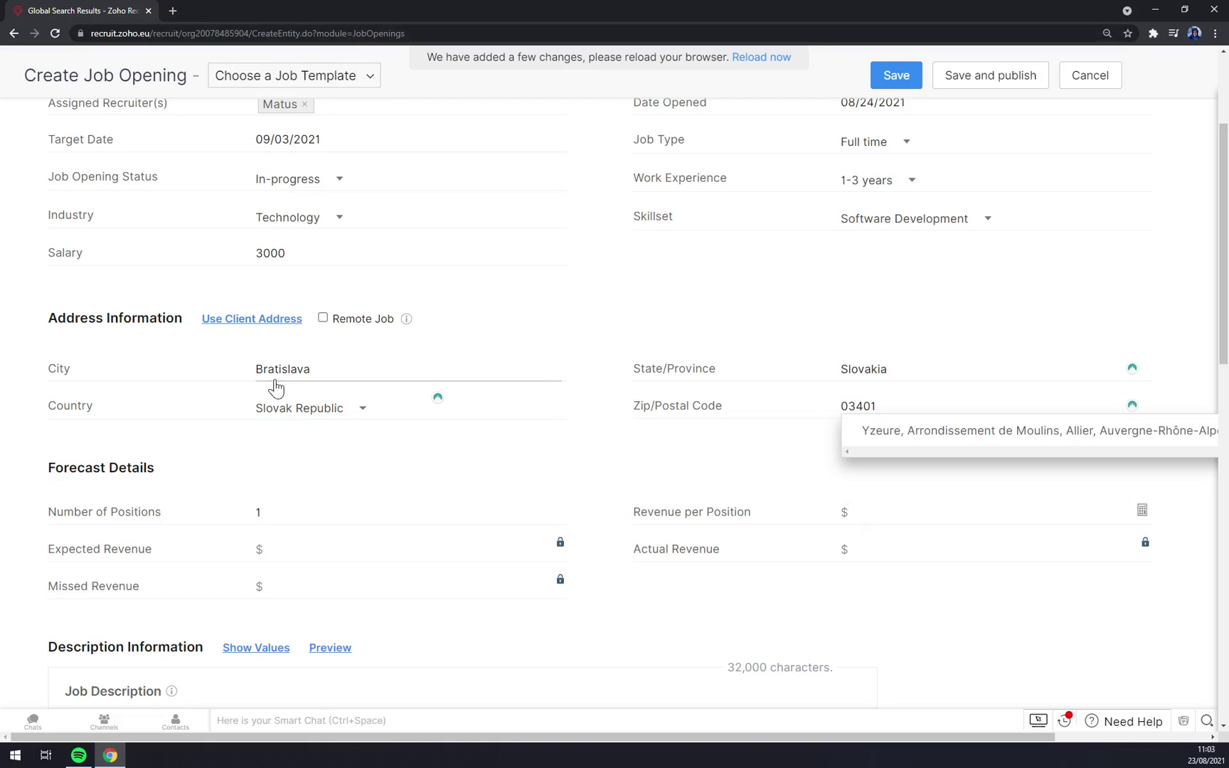
- Replace the city Bratislava with Rybárpole
click(282, 369)
double_click(282, 368)
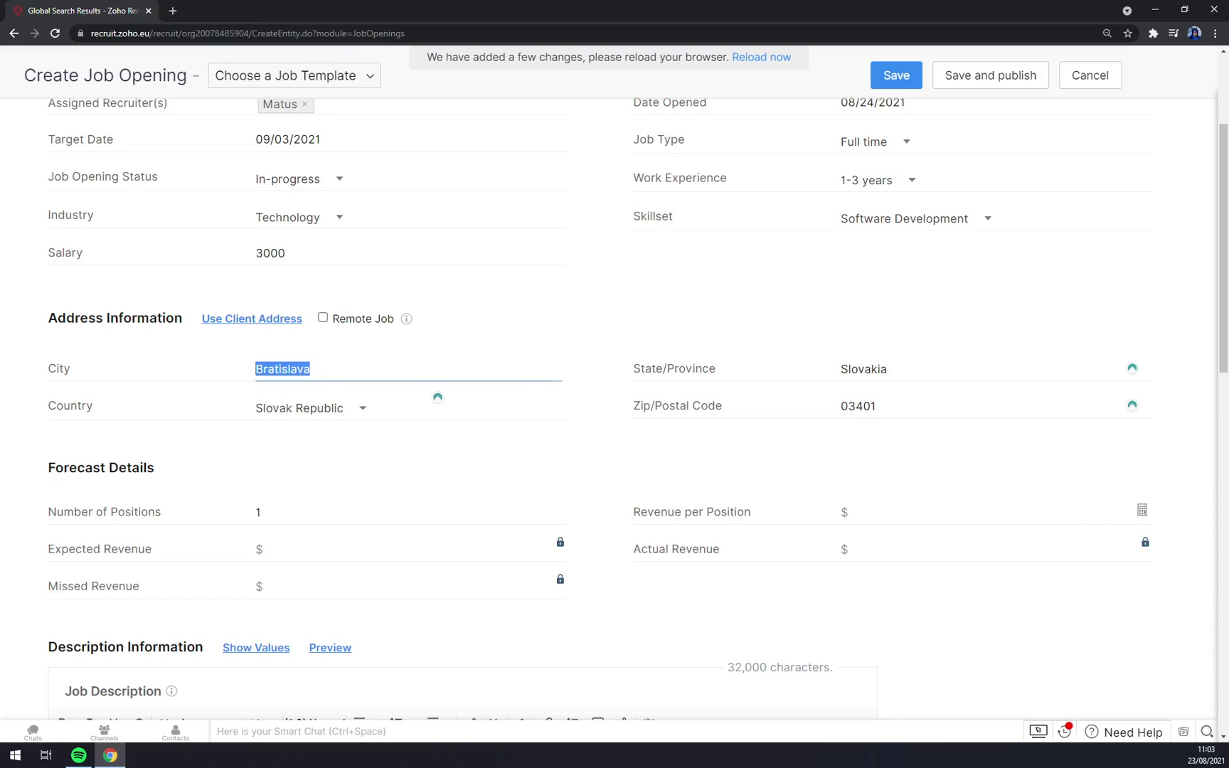
text(S)
text(užomberok)
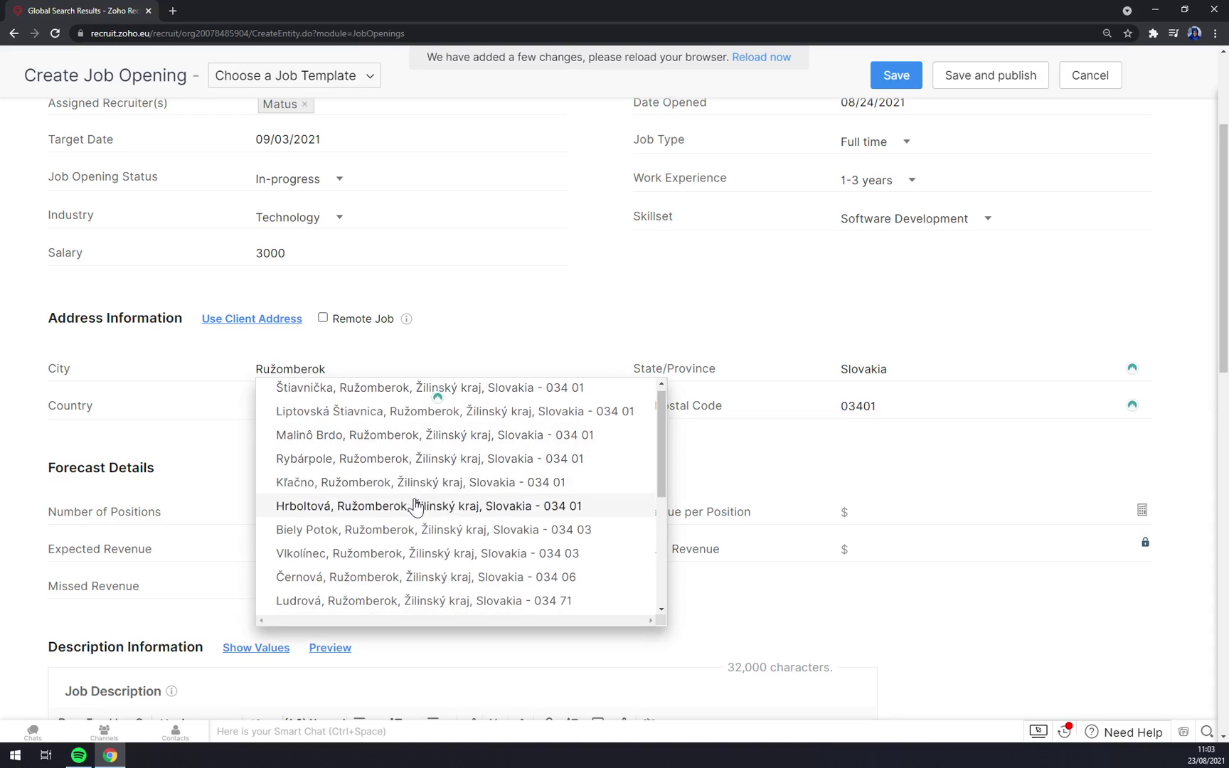
scroll(411, 508, down, 5)
scroll(353, 455, up, 5)
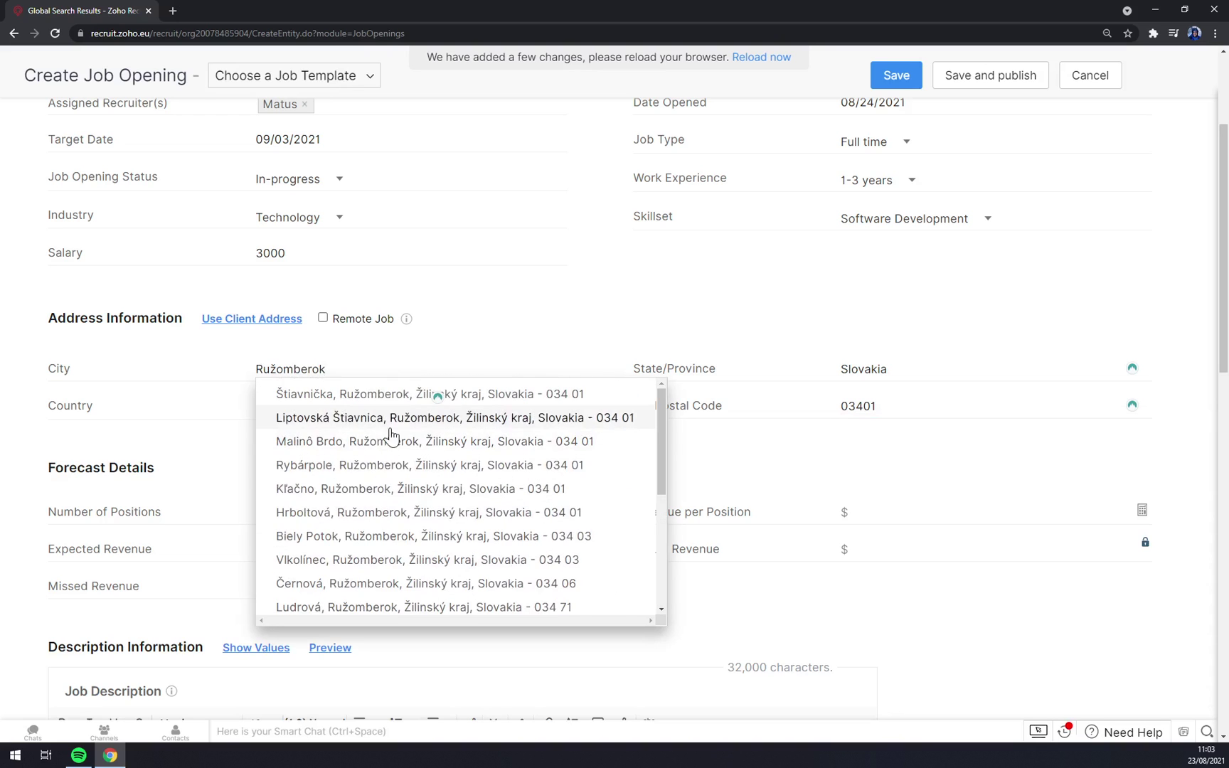
click(411, 469)
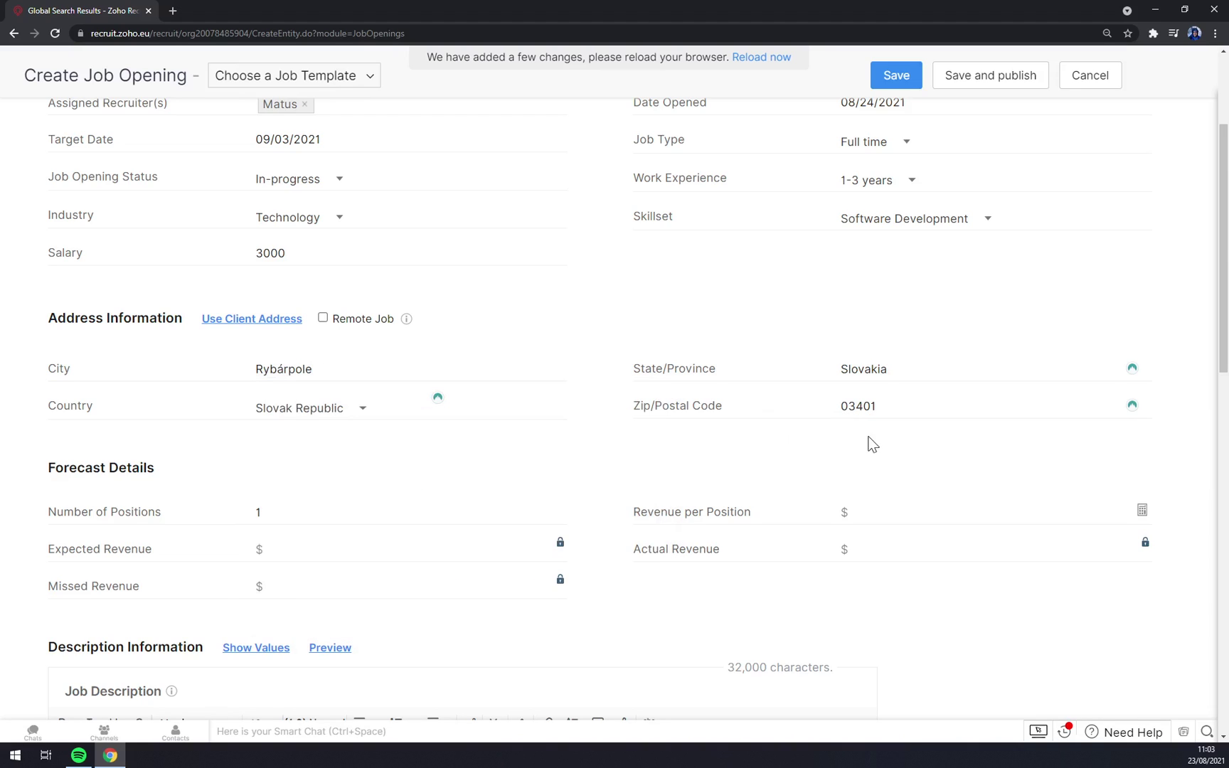
click(264, 510)
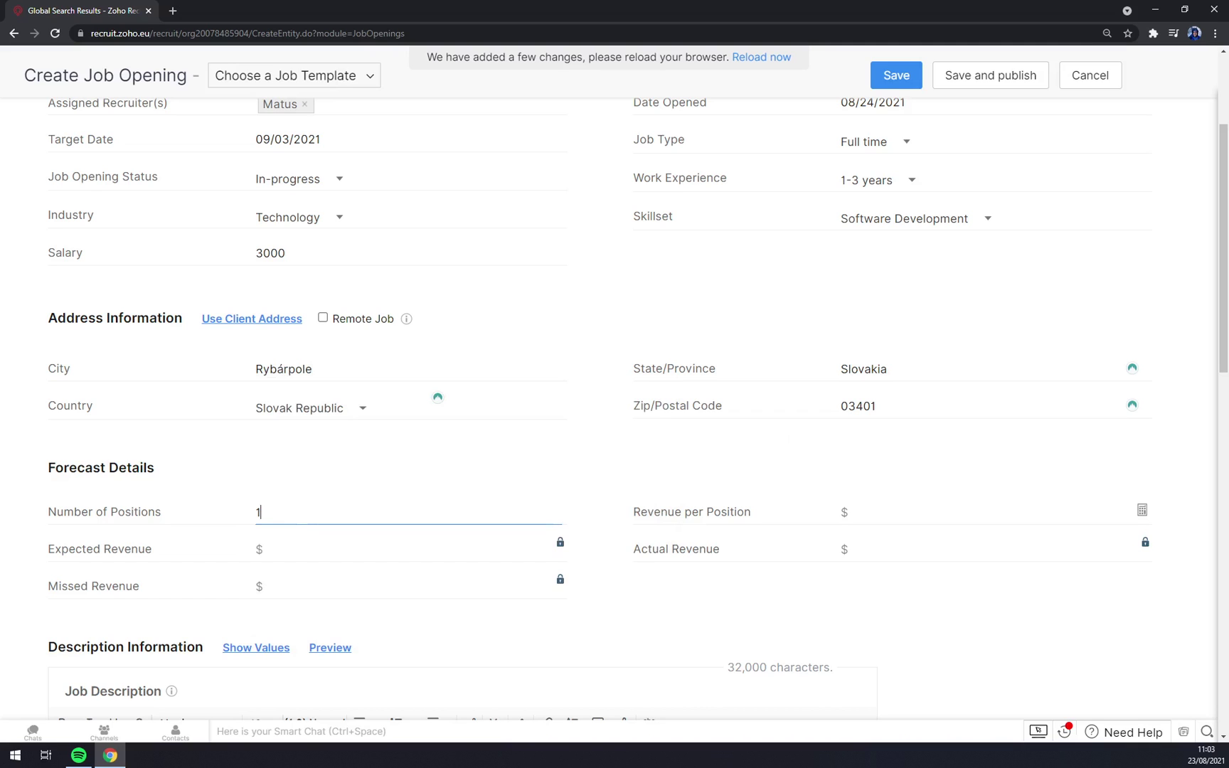
- Enter 3000 as revenue per position so expected revenue becomes 3000.00
scroll(620, 461, down, 2)
click(925, 384)
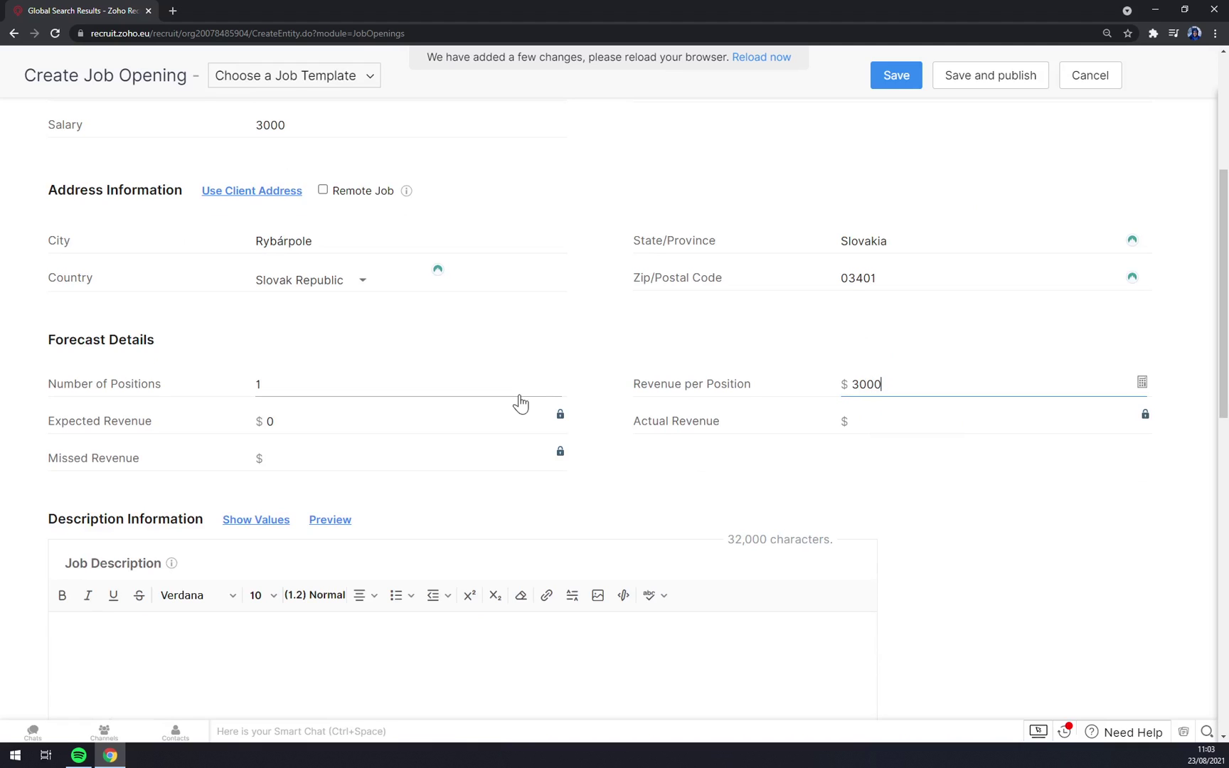
click(283, 424)
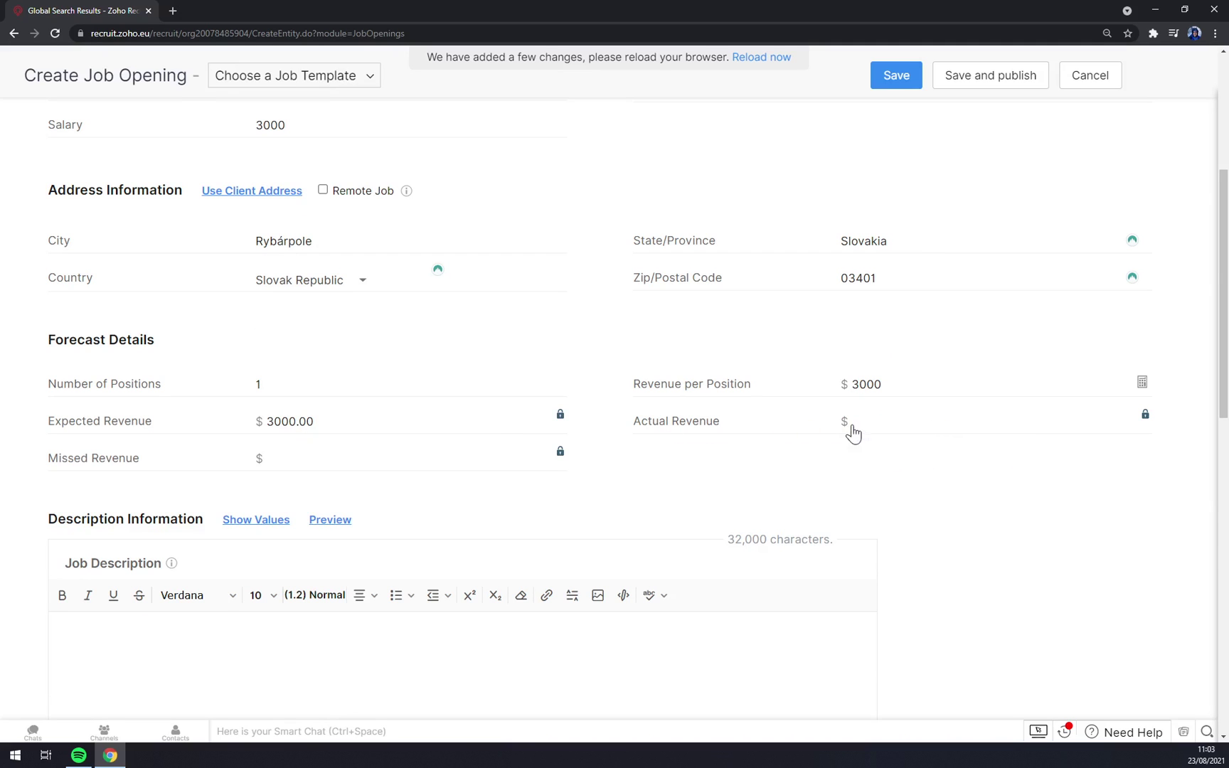
scroll(317, 507, down, 4)
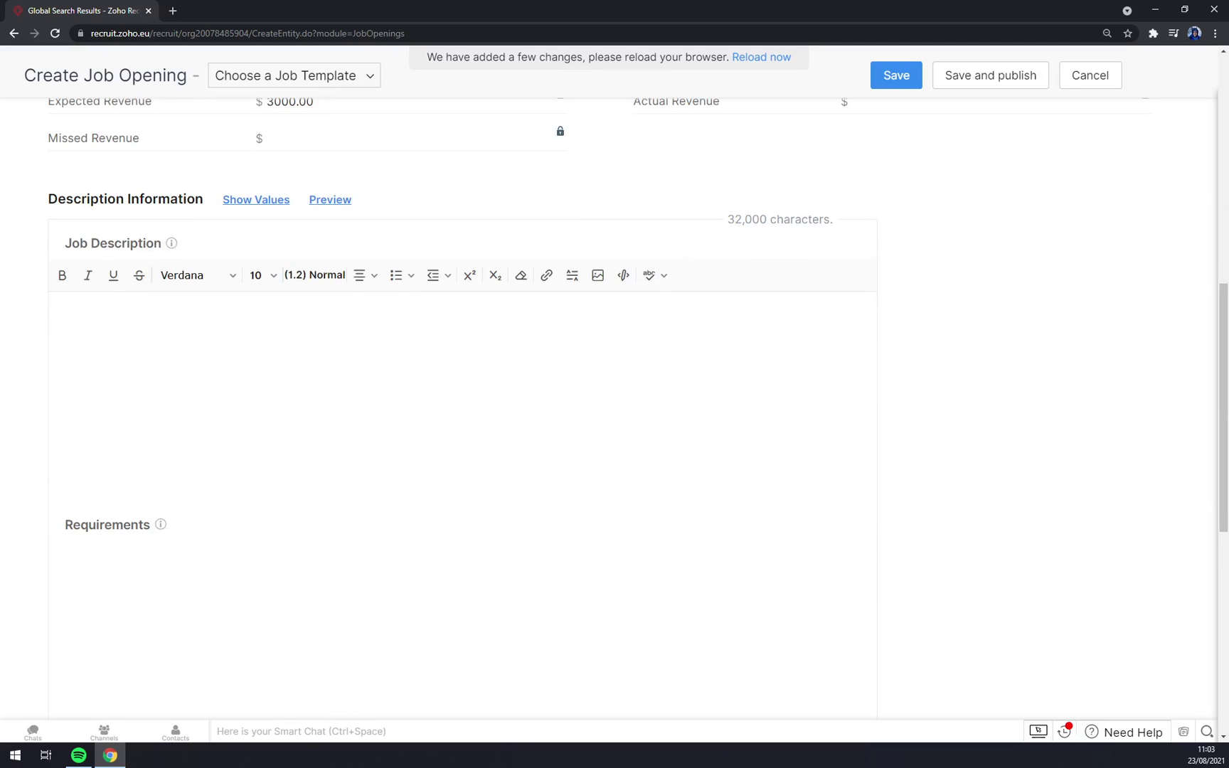
- Write the job description 'We are looking for SM for our tech company.' and pass the Requirements and Benefits sections
click(61, 310)
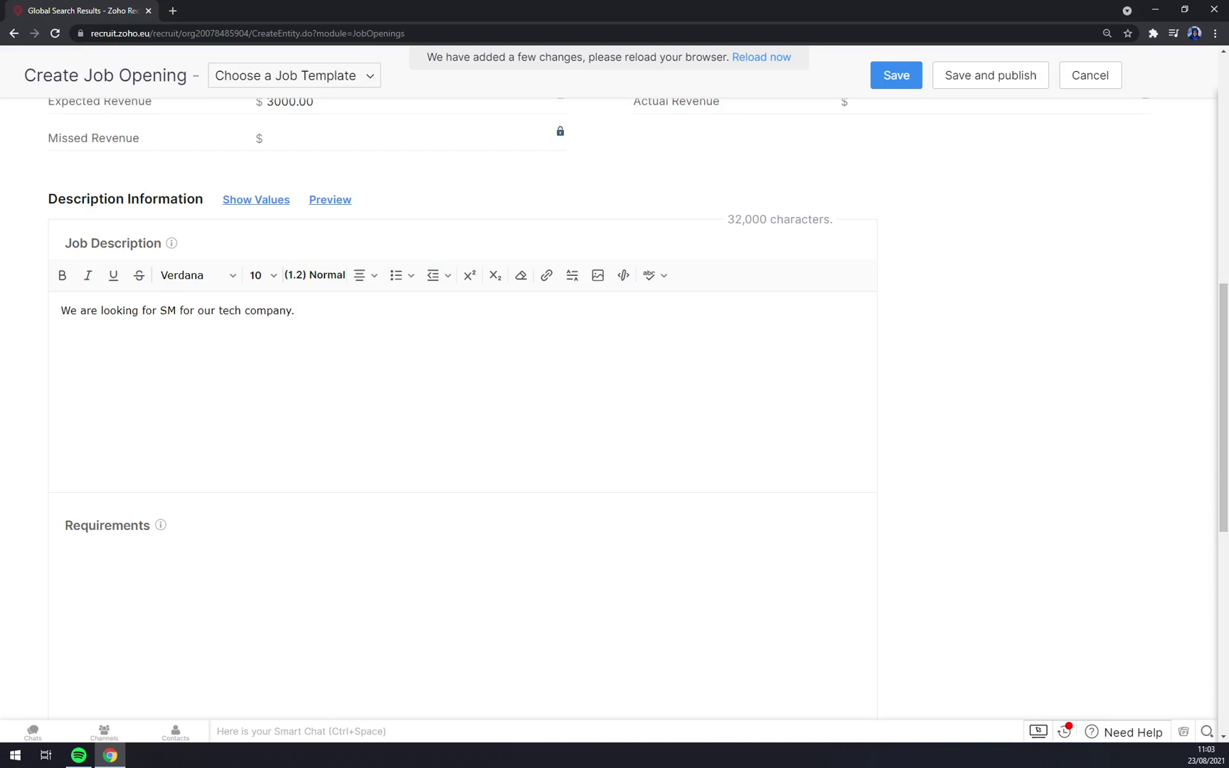
scroll(615, 398, up, 10)
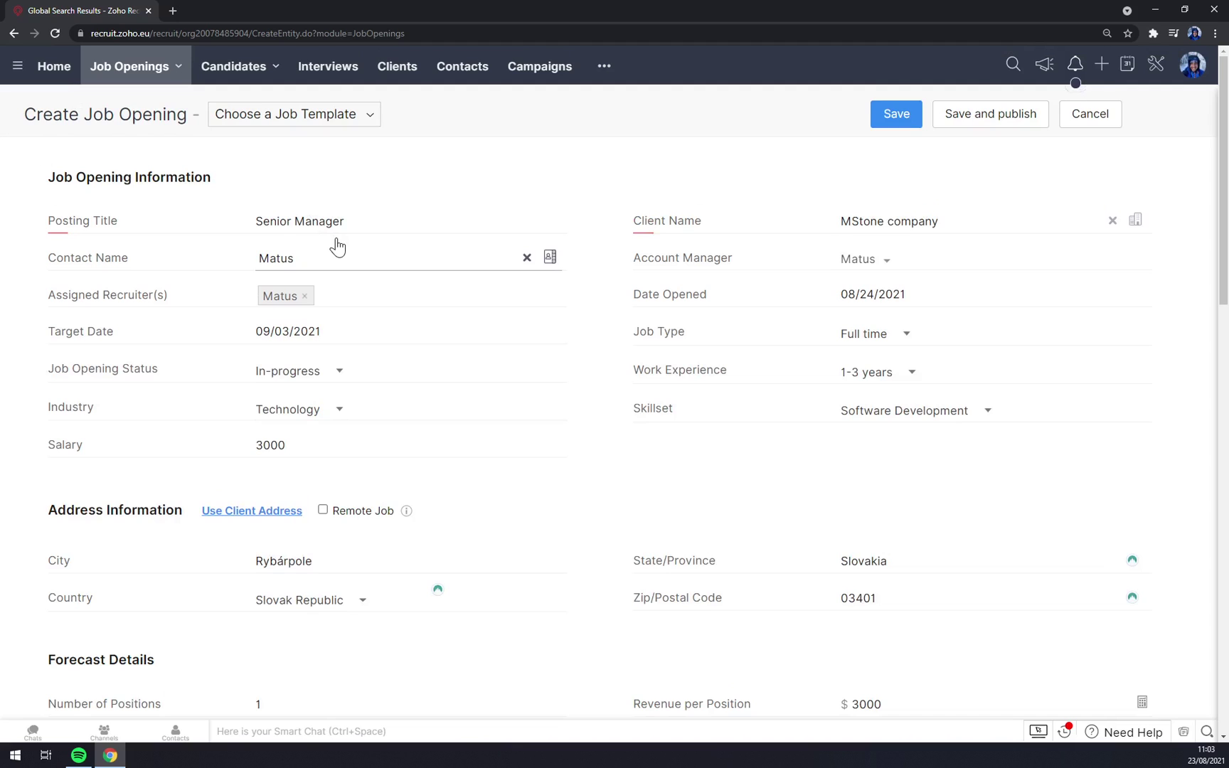
scroll(338, 245, down, 10)
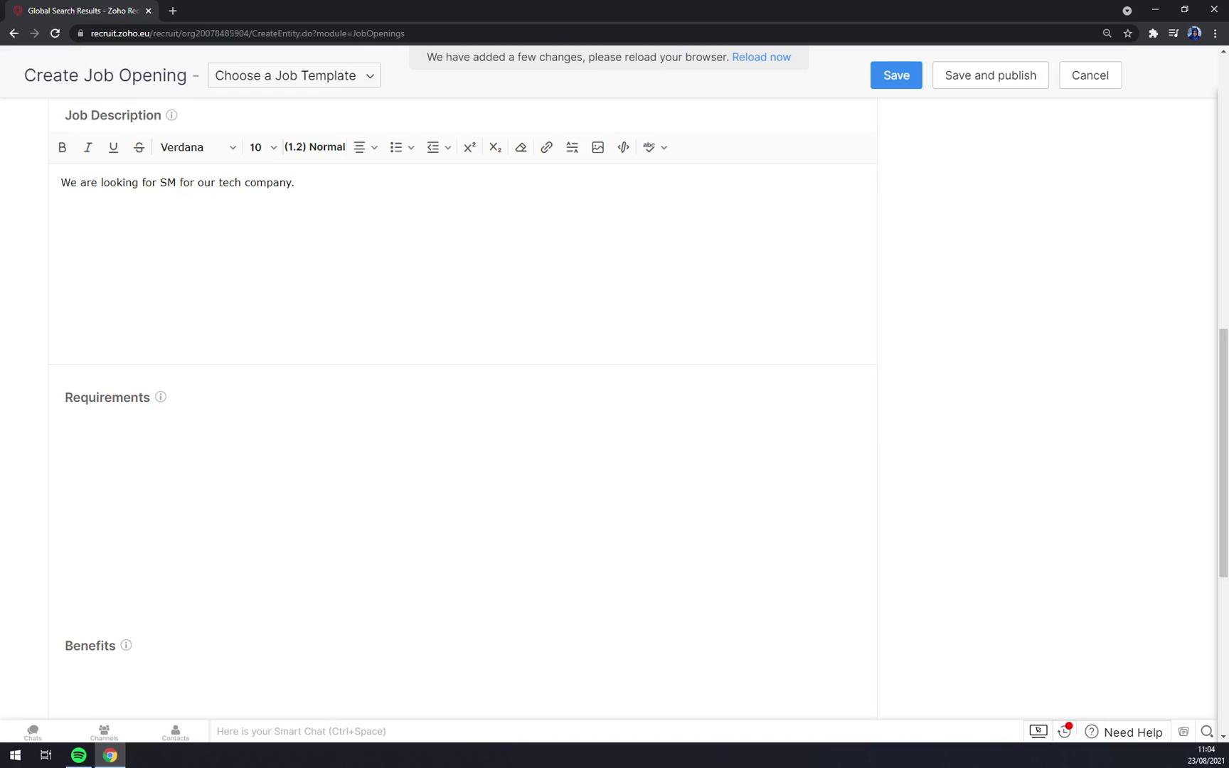
click(107, 434)
scroll(462, 392, down, 5)
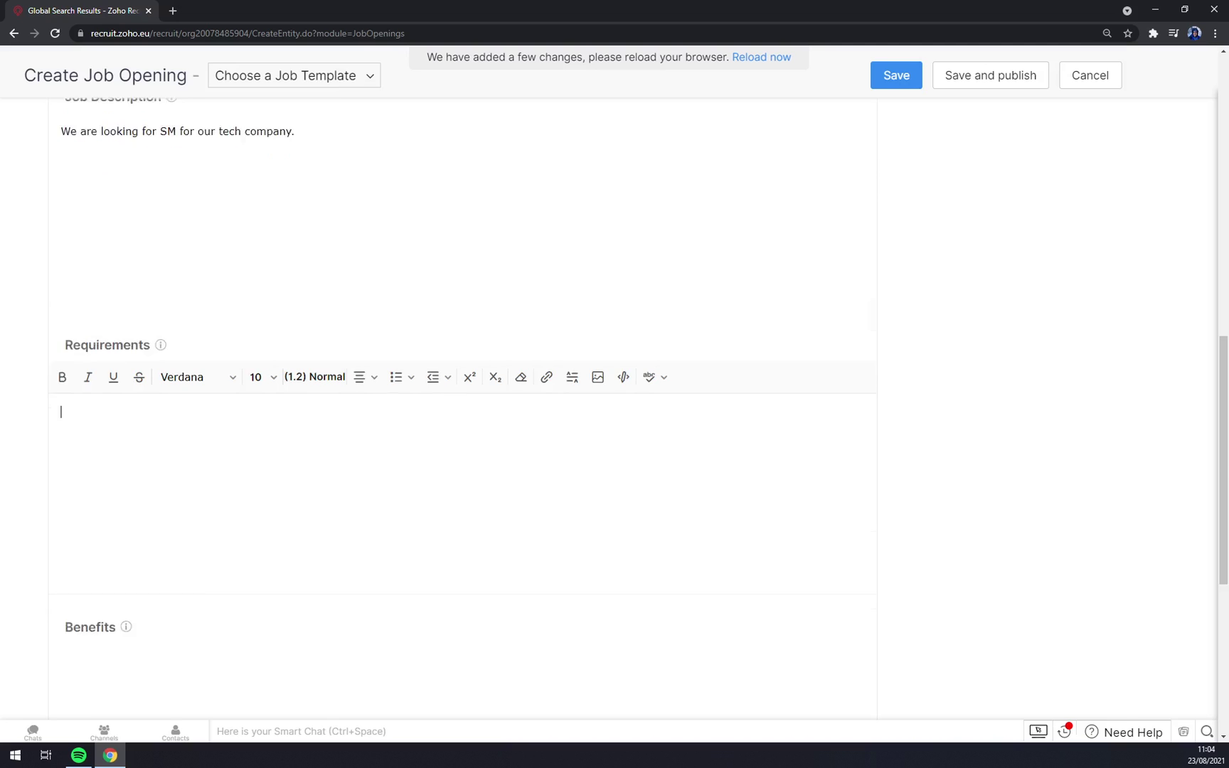
click(106, 327)
scroll(192, 427, up, 15)
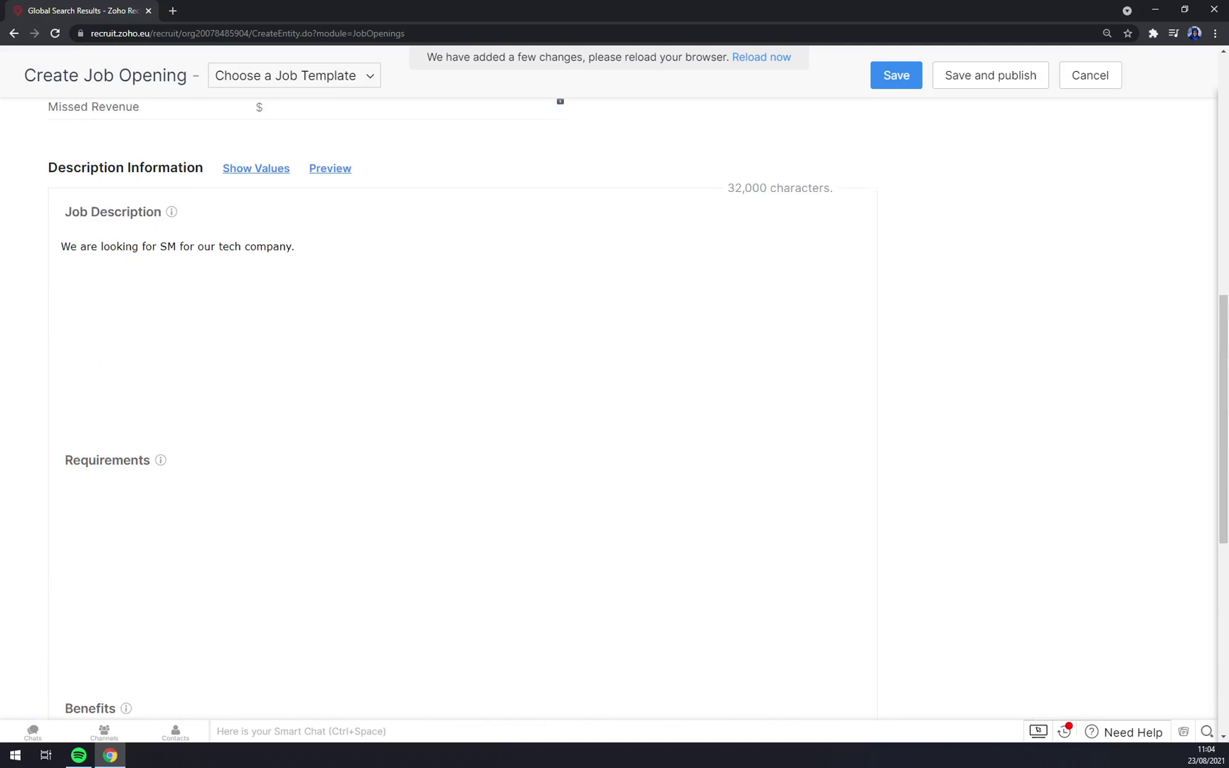
scroll(448, 338, down, 15)
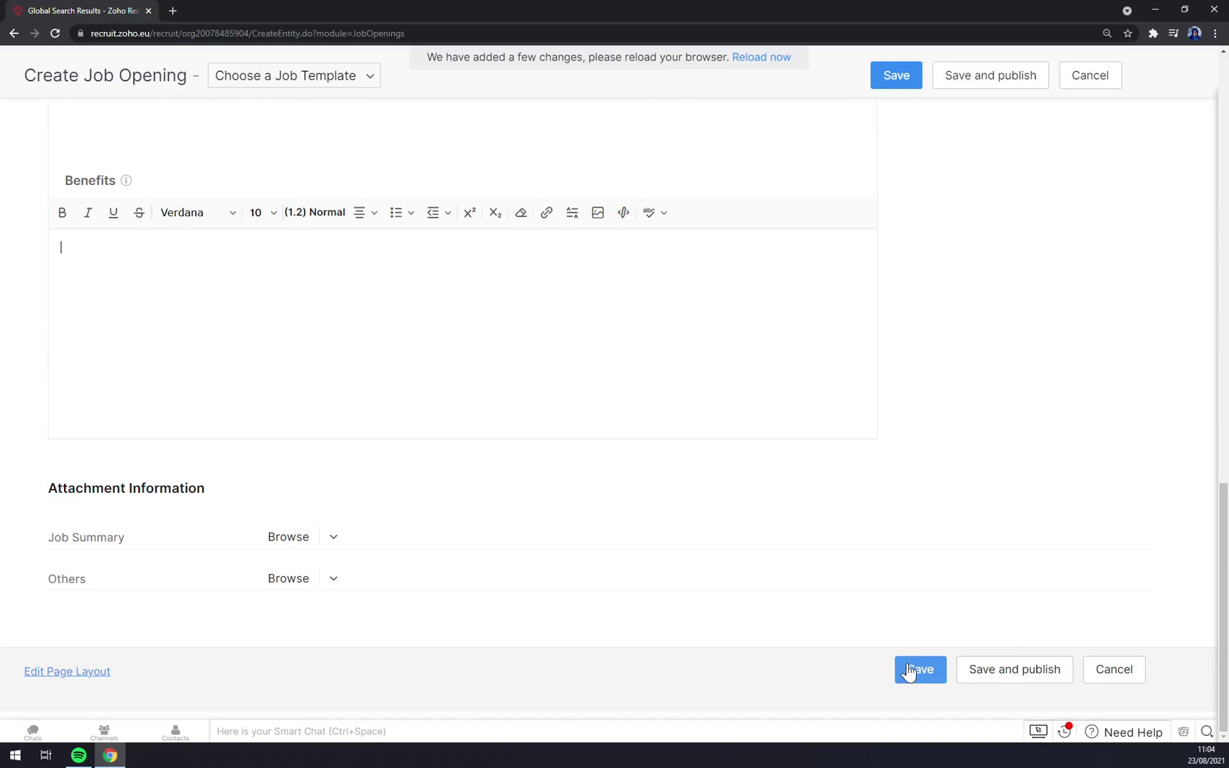
- Save the Senior Manager opening and check its pipeline stages' status breakdowns
click(905, 671)
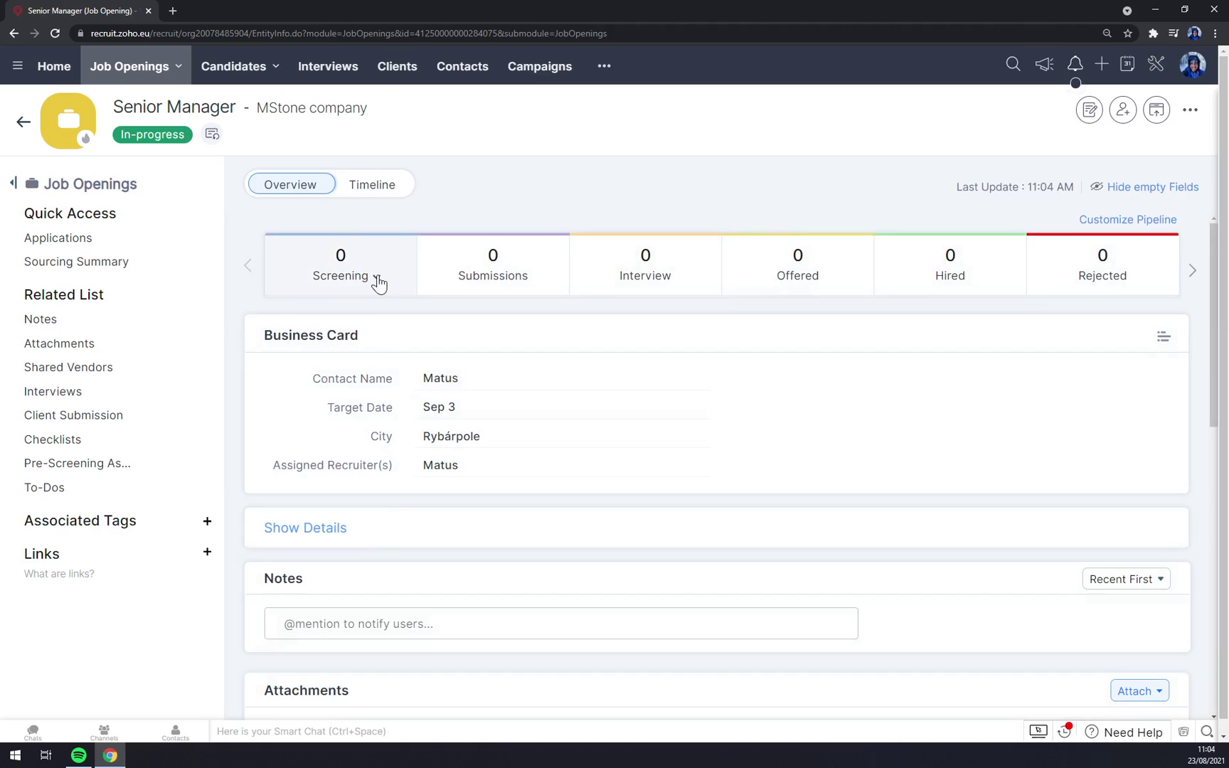
scroll(391, 313, down, 4)
scroll(434, 377, up, 4)
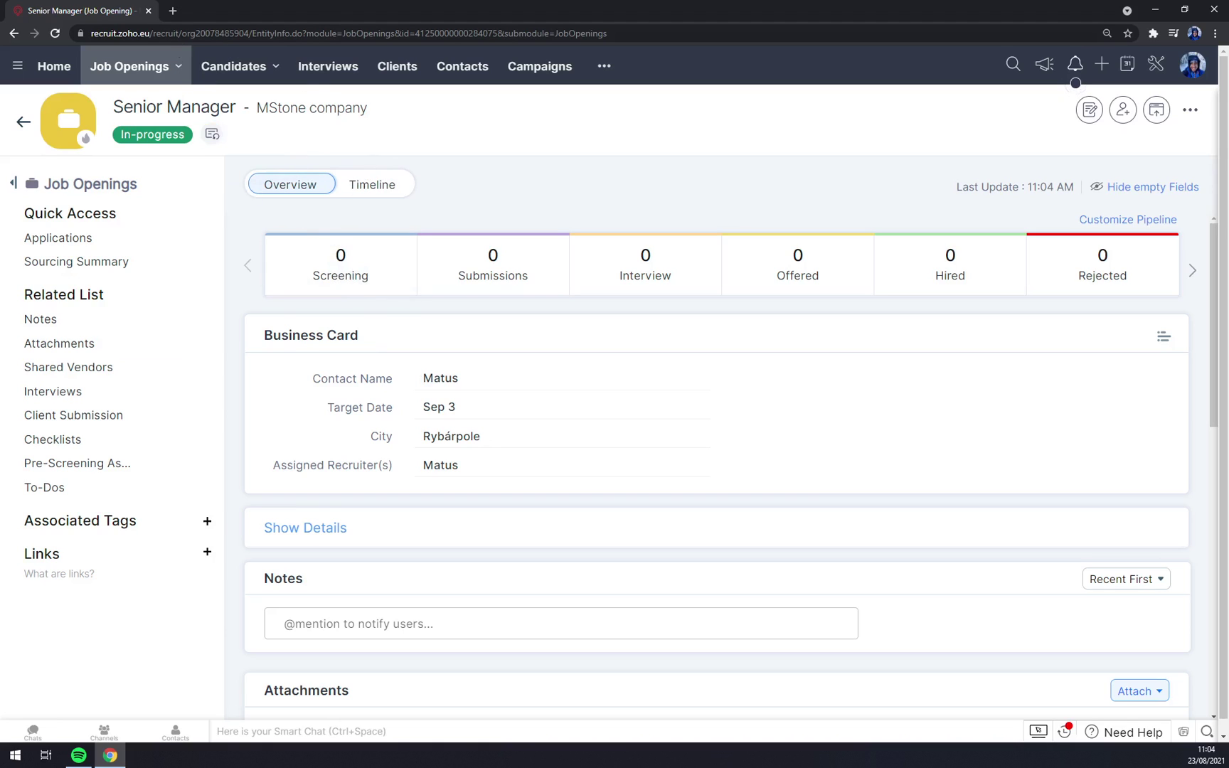
click(366, 275)
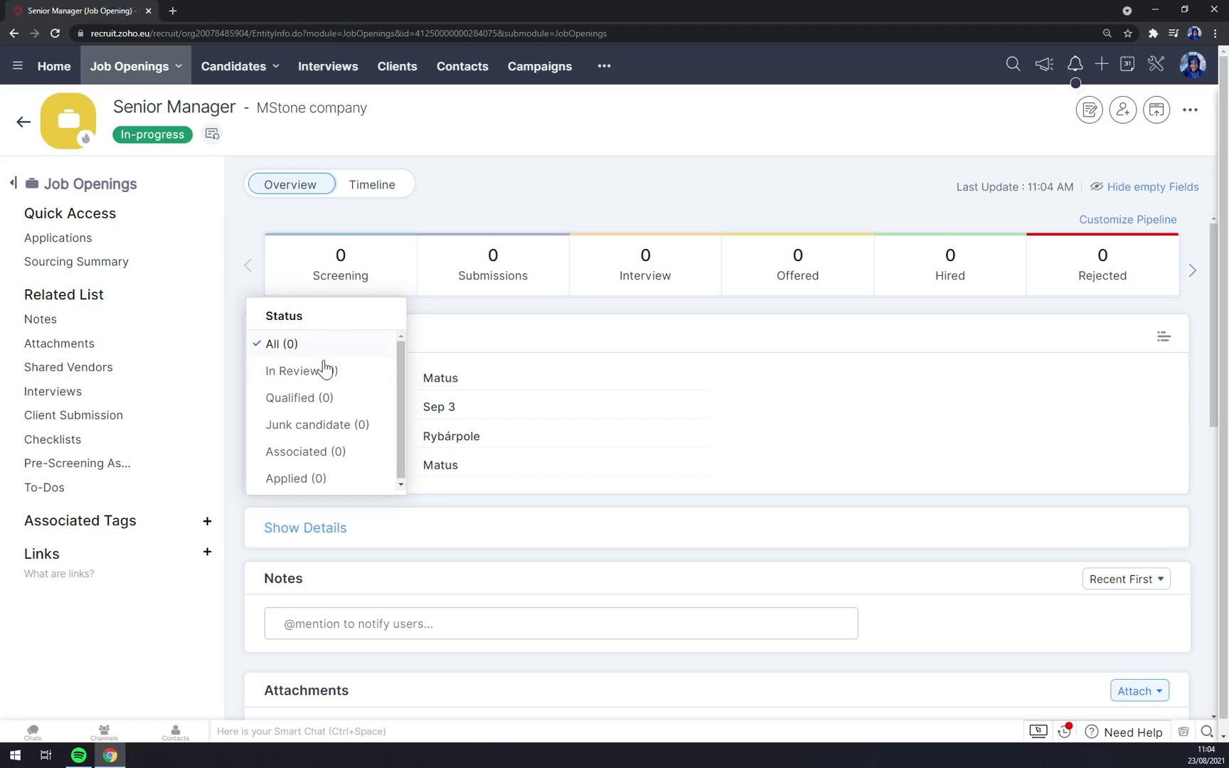
click(505, 265)
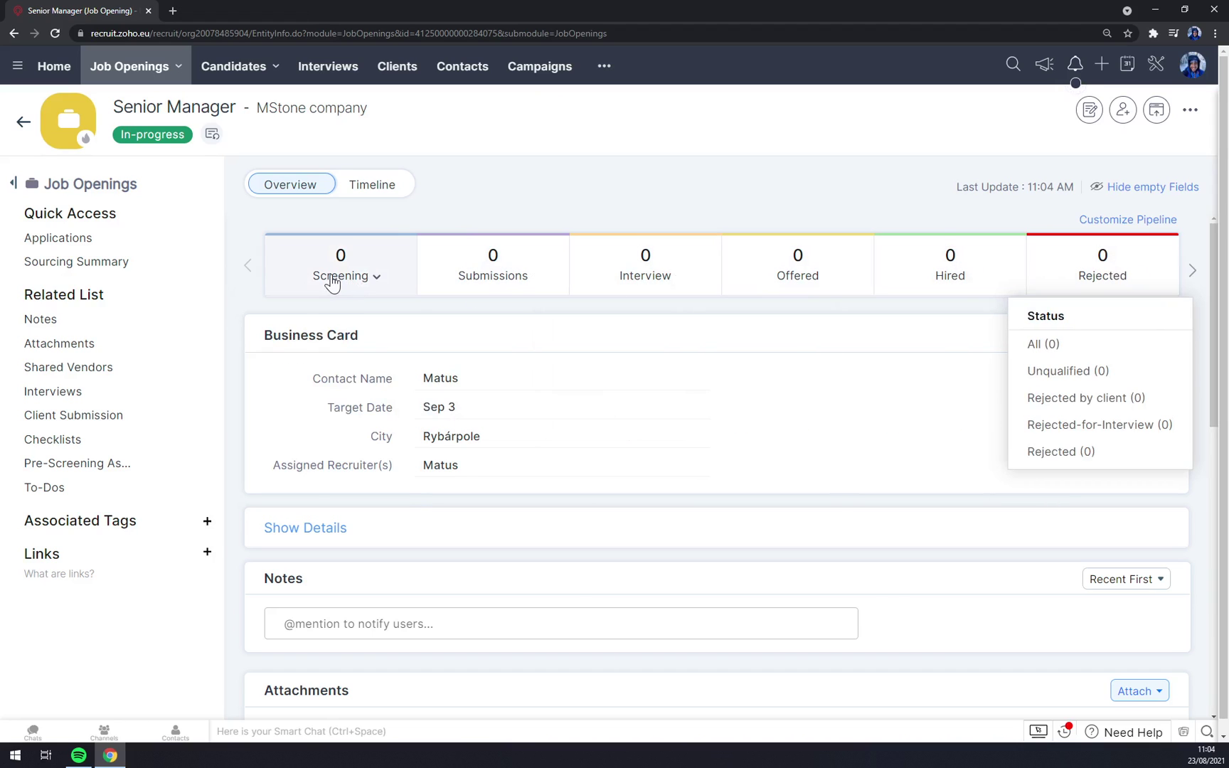
- Cycle through the Screening status filters, list In Review applications, then go back to the record
mouse_move(340, 278)
click(348, 373)
click(367, 399)
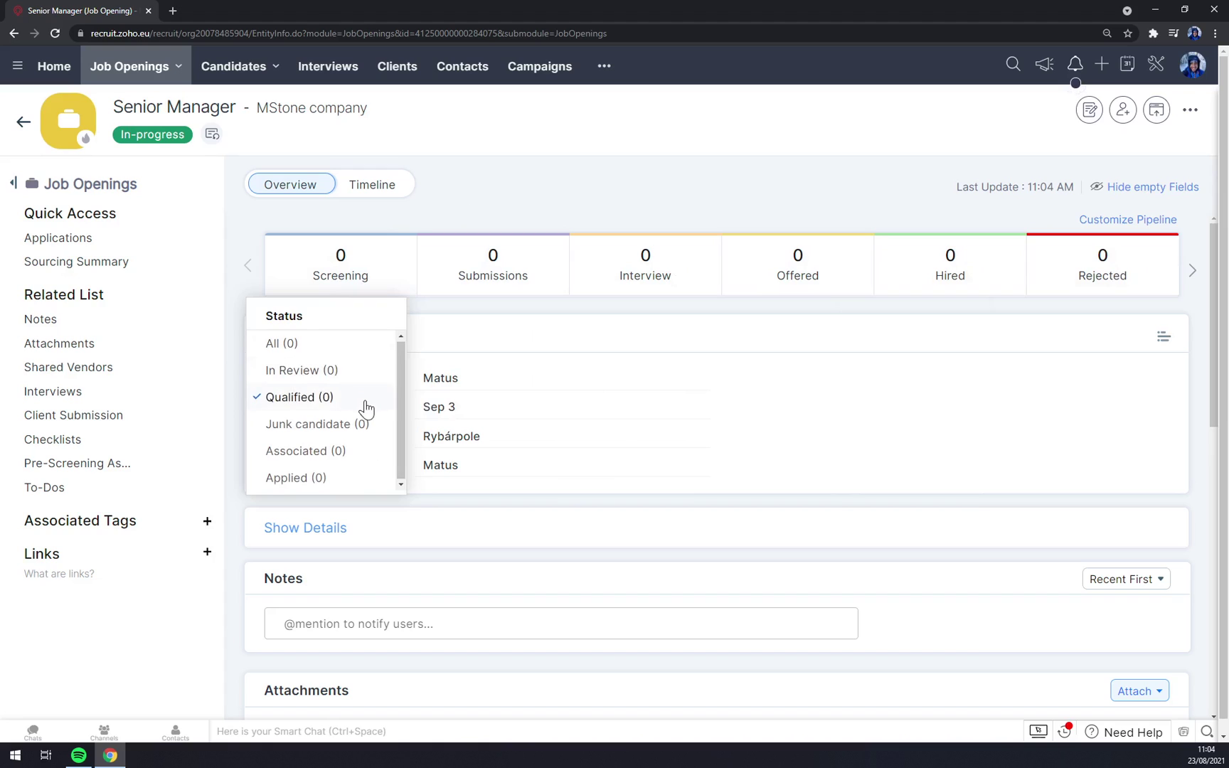
click(339, 376)
click(327, 397)
click(347, 423)
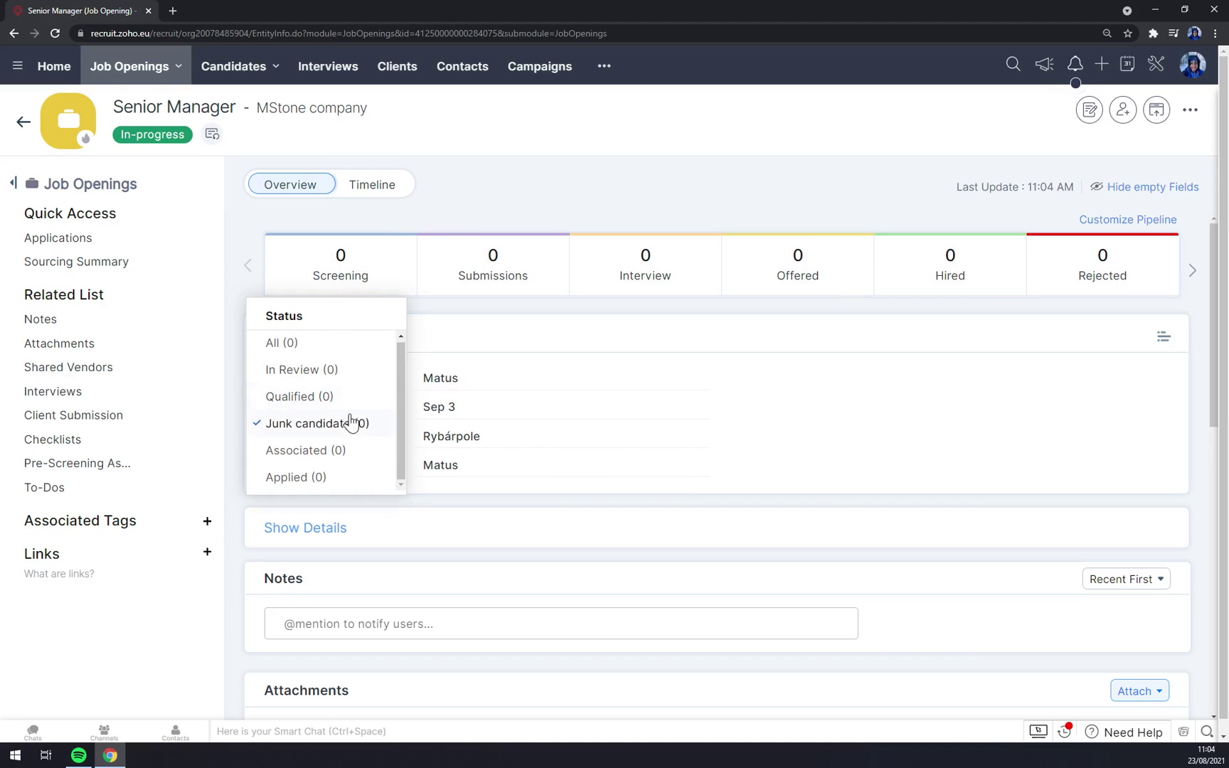
click(349, 450)
click(331, 481)
click(306, 396)
click(308, 371)
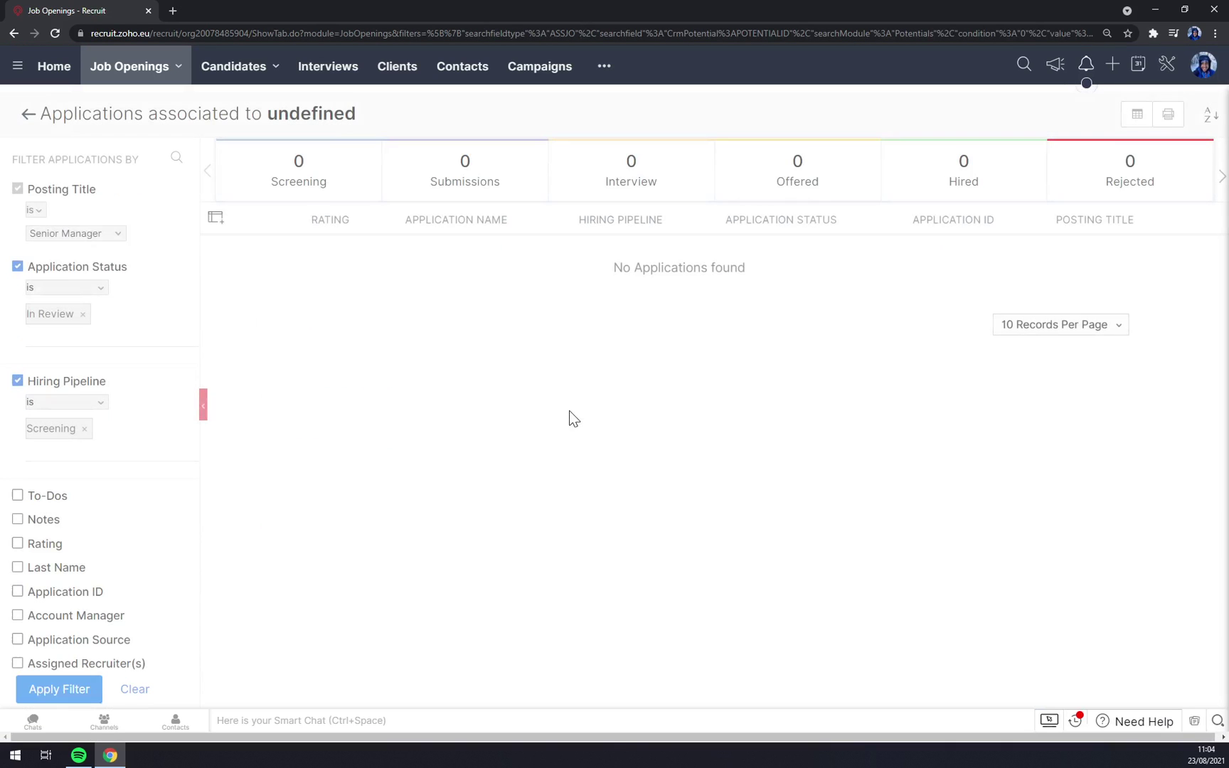
click(320, 185)
click(15, 34)
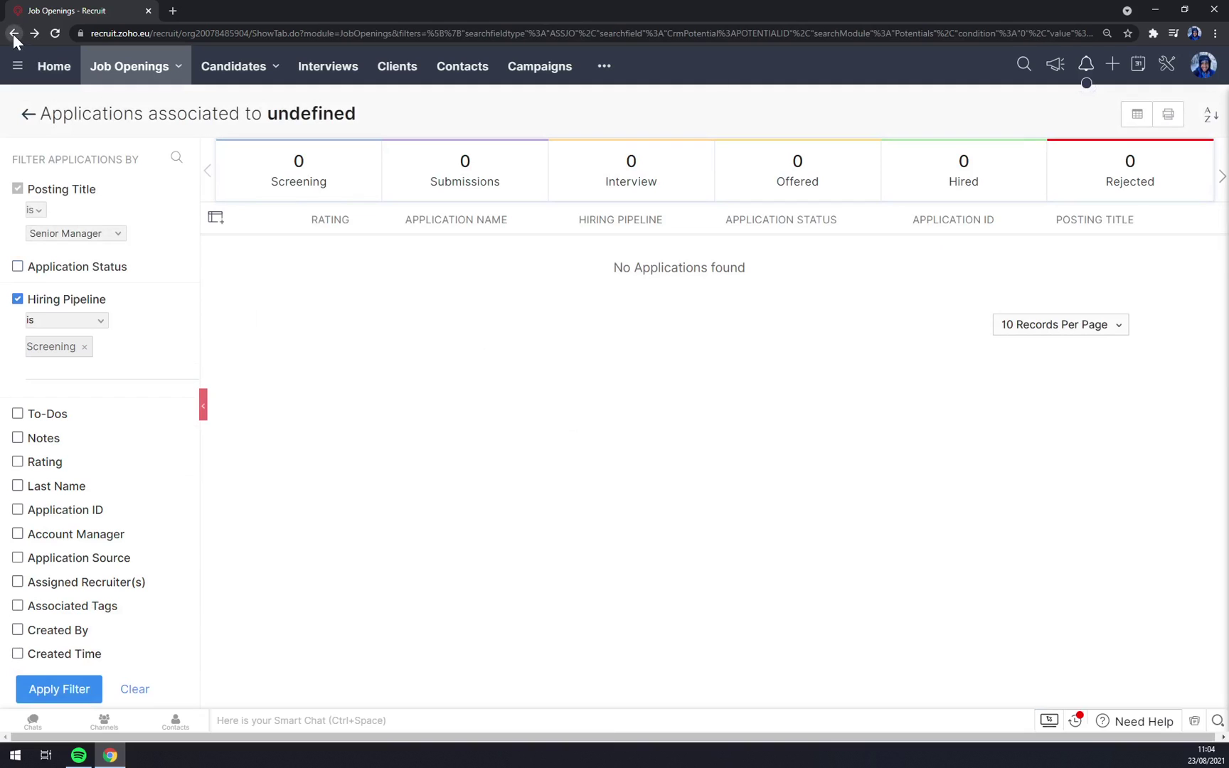
click(14, 34)
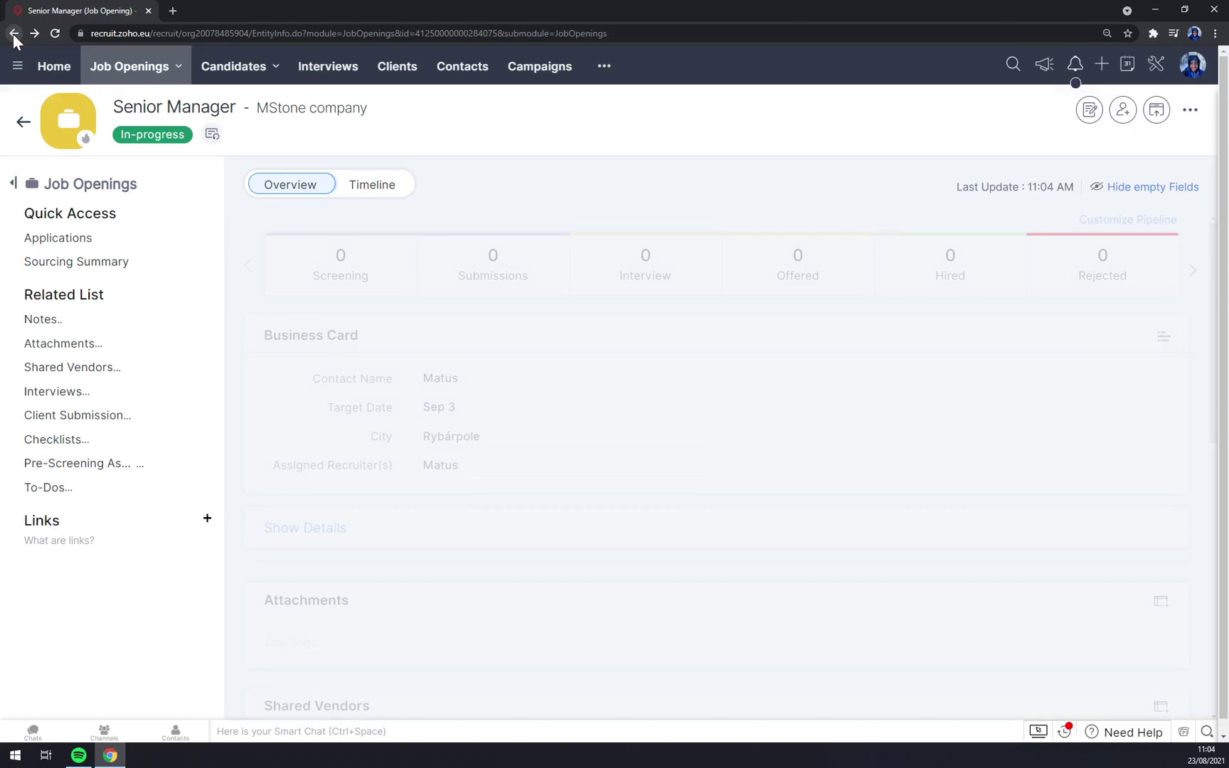
click(385, 188)
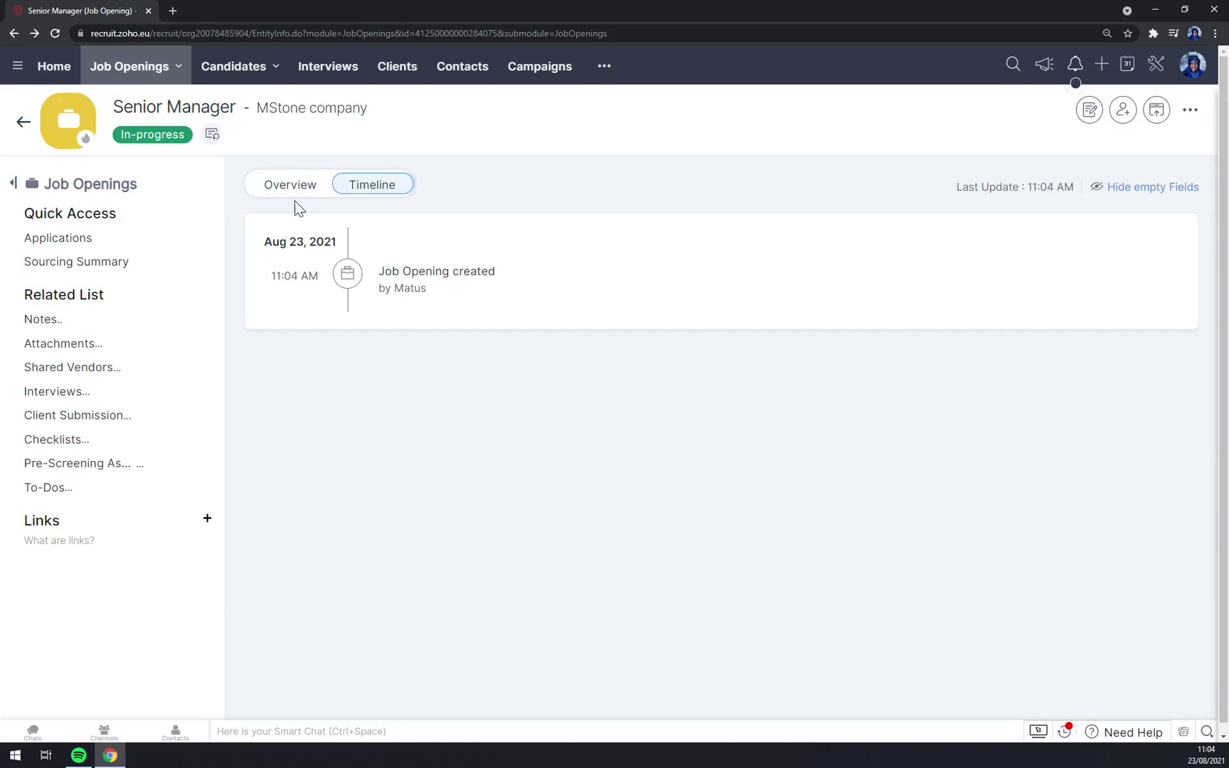
click(291, 186)
scroll(631, 398, down, 10)
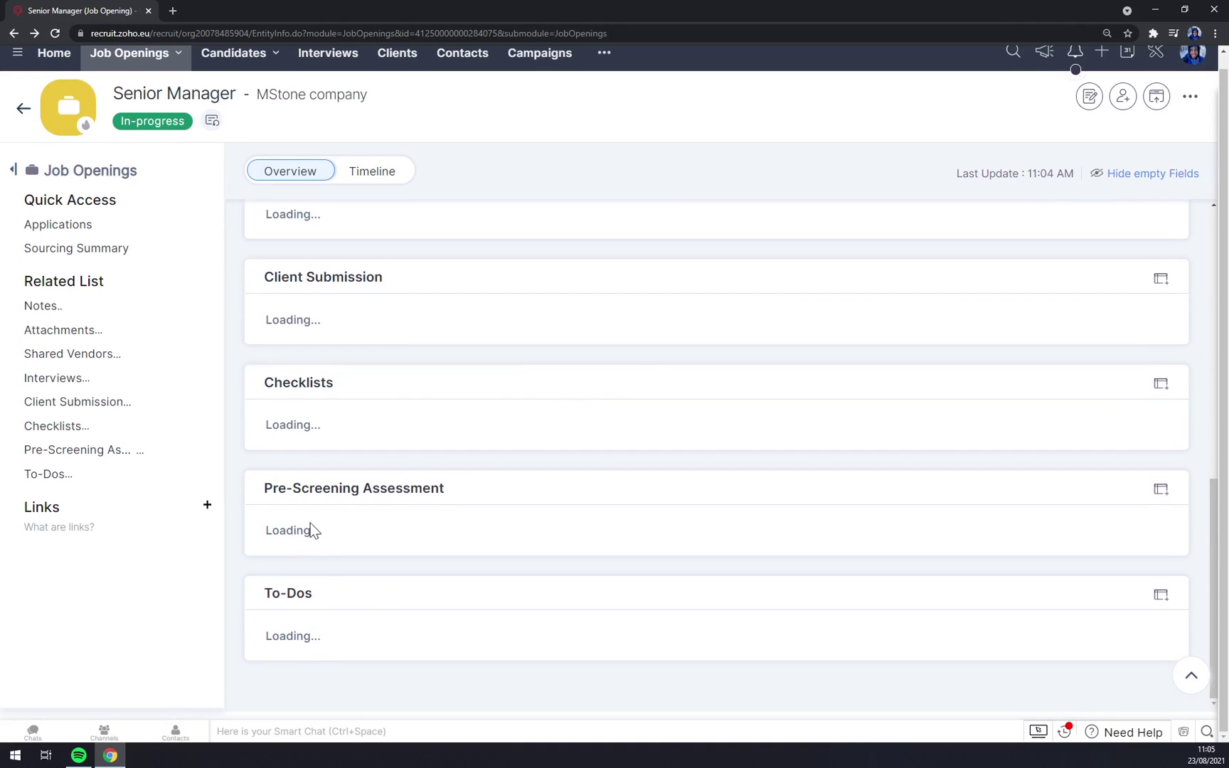
scroll(310, 526, up, 3)
scroll(436, 554, up, 6)
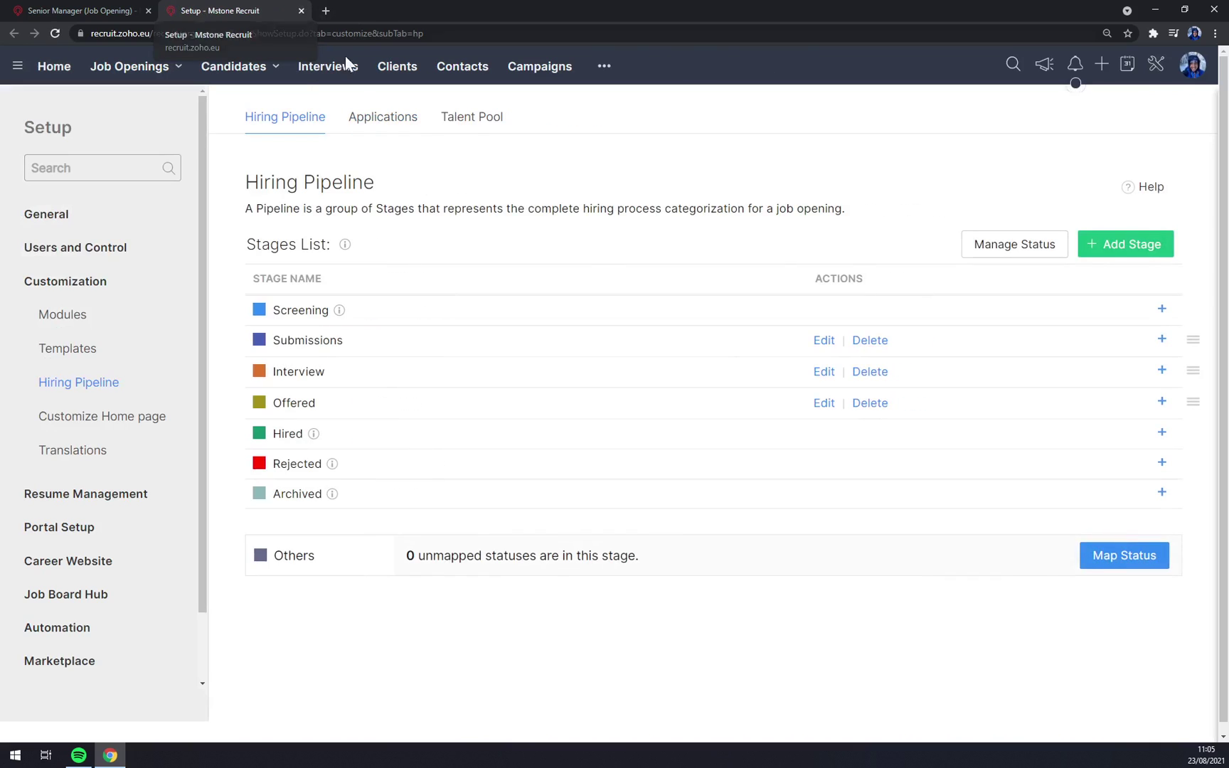
click(301, 10)
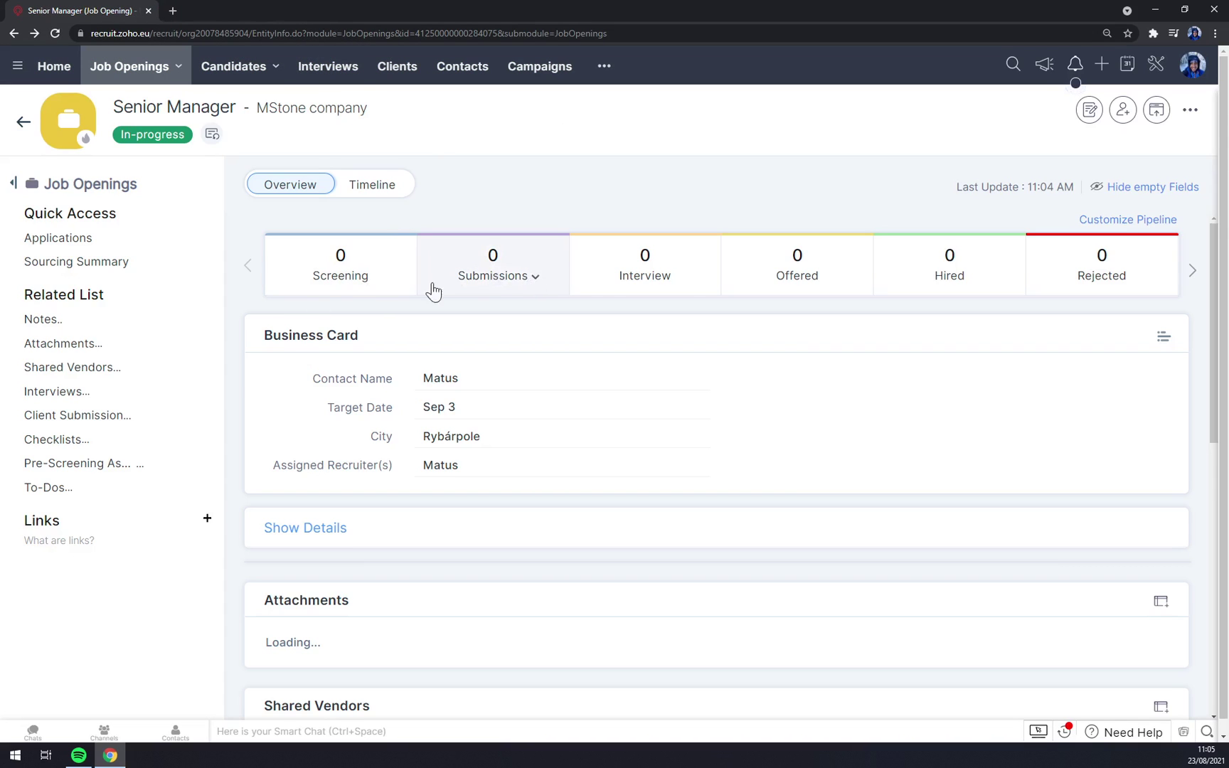
- Peek at Screening statuses, More actions and Business Card View settings, then go to Job Openings
click(379, 279)
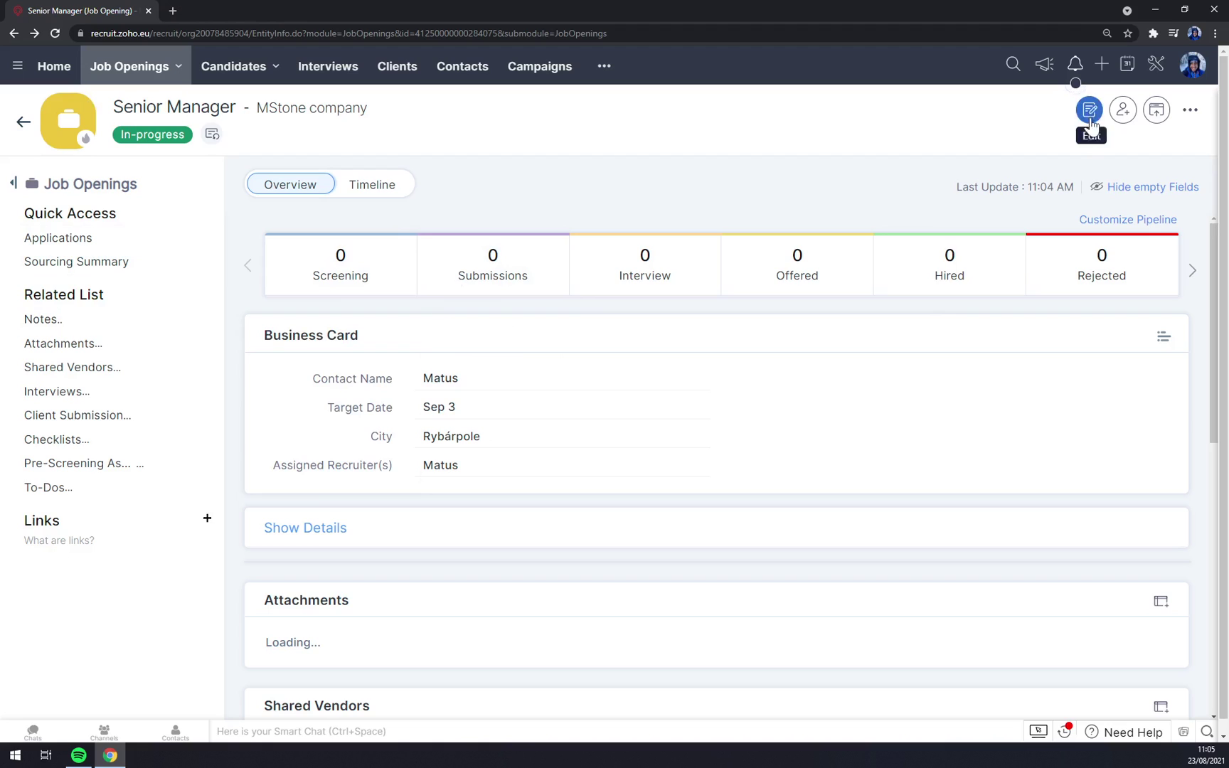
click(1192, 112)
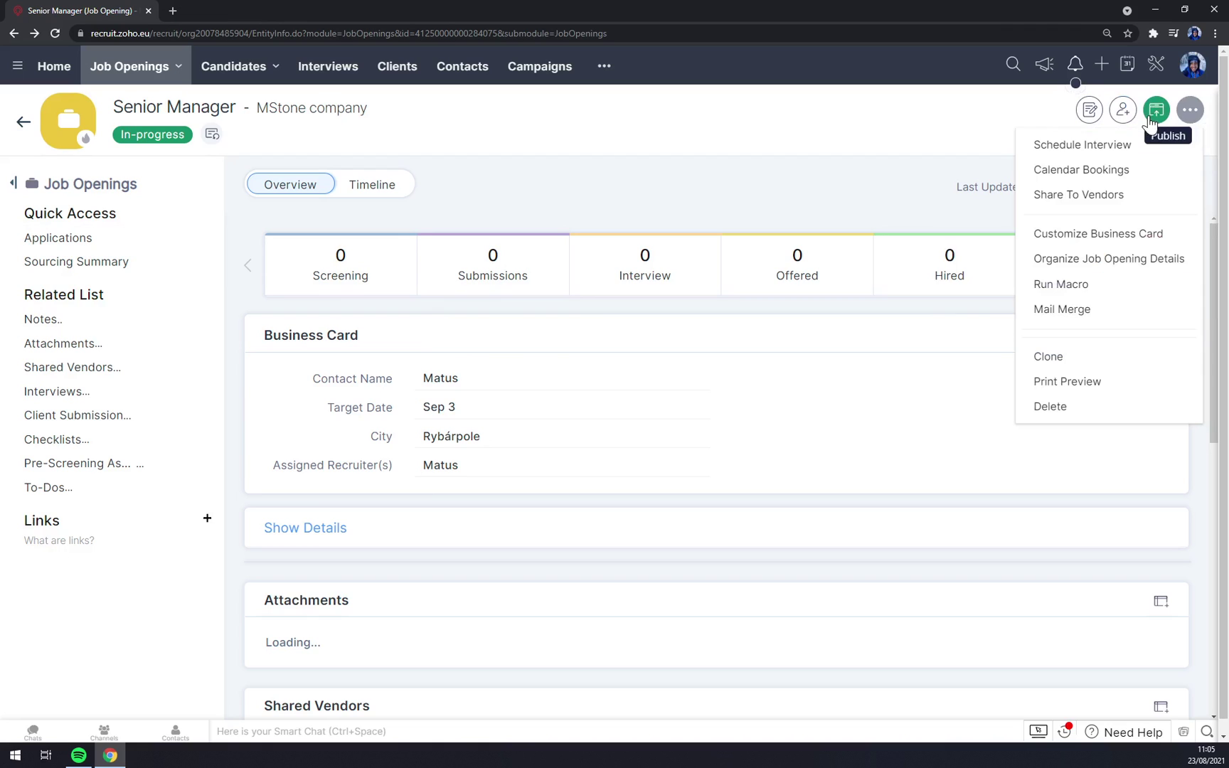
click(916, 134)
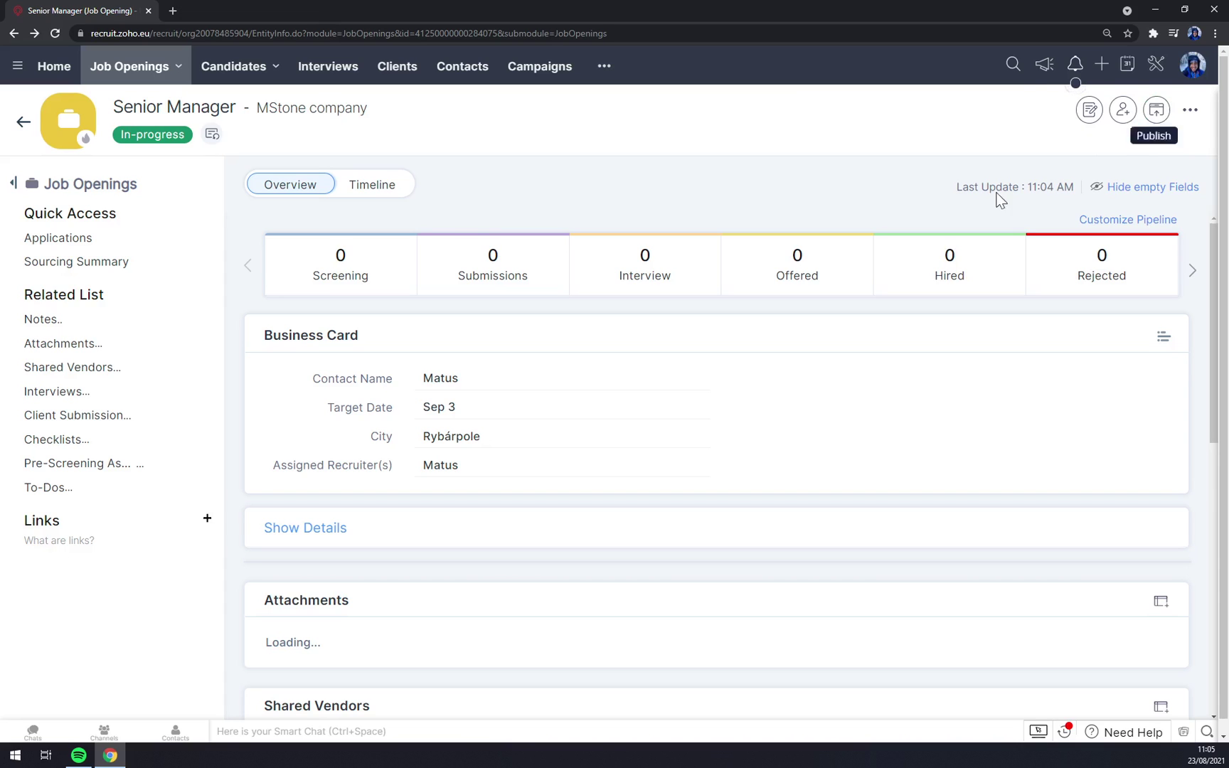
click(1165, 338)
click(807, 69)
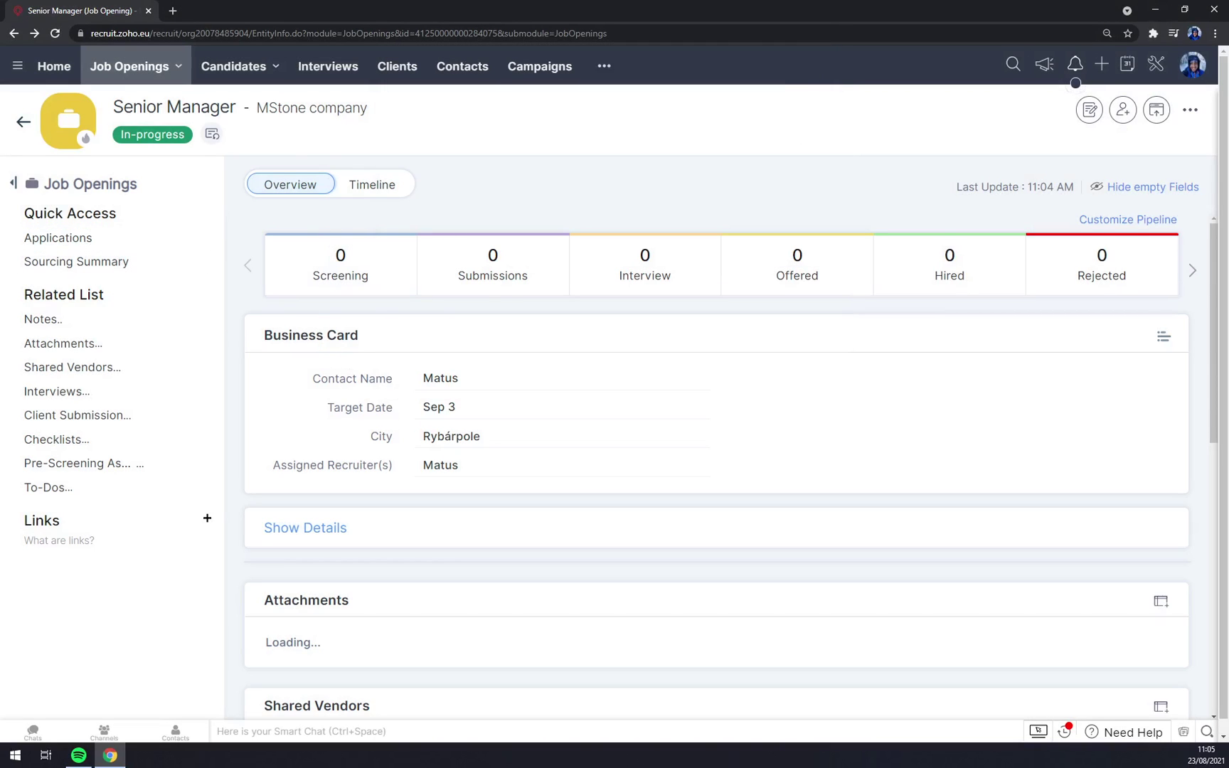
click(156, 77)
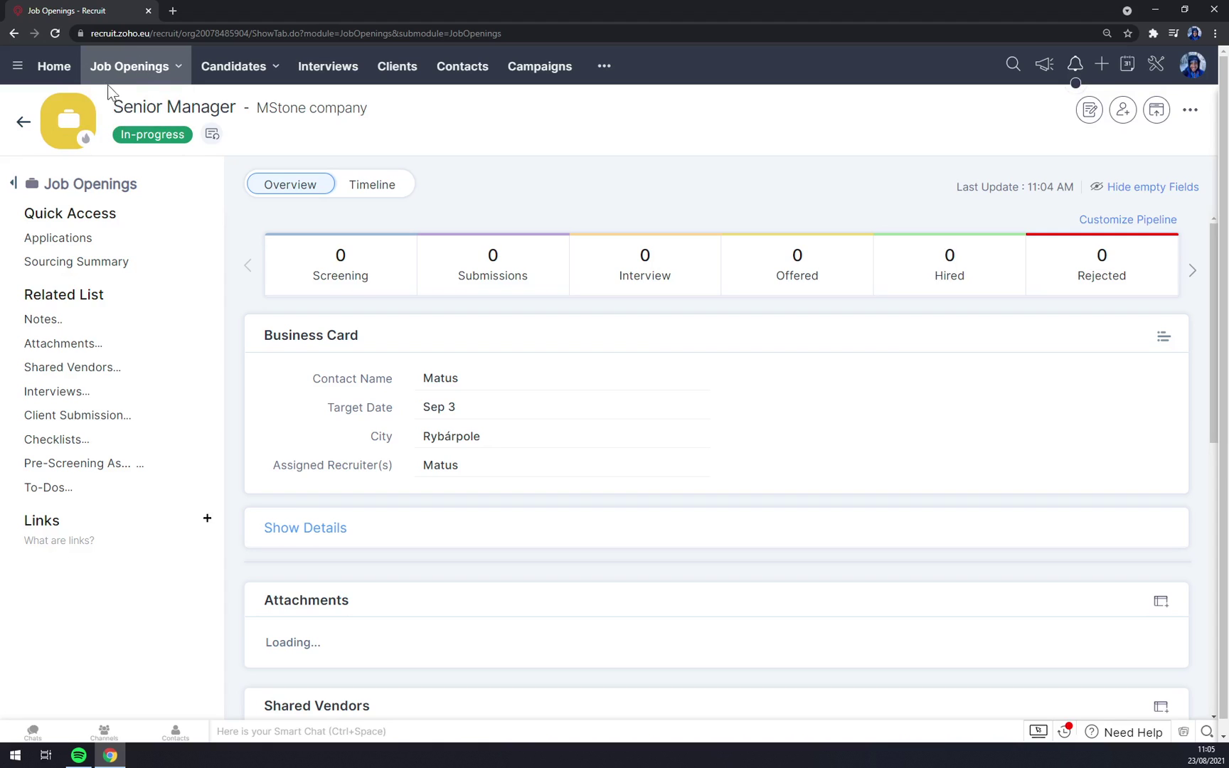
- Open Senior Manager, attempt to publish it, and acknowledge the 150-character job description warning
click(57, 68)
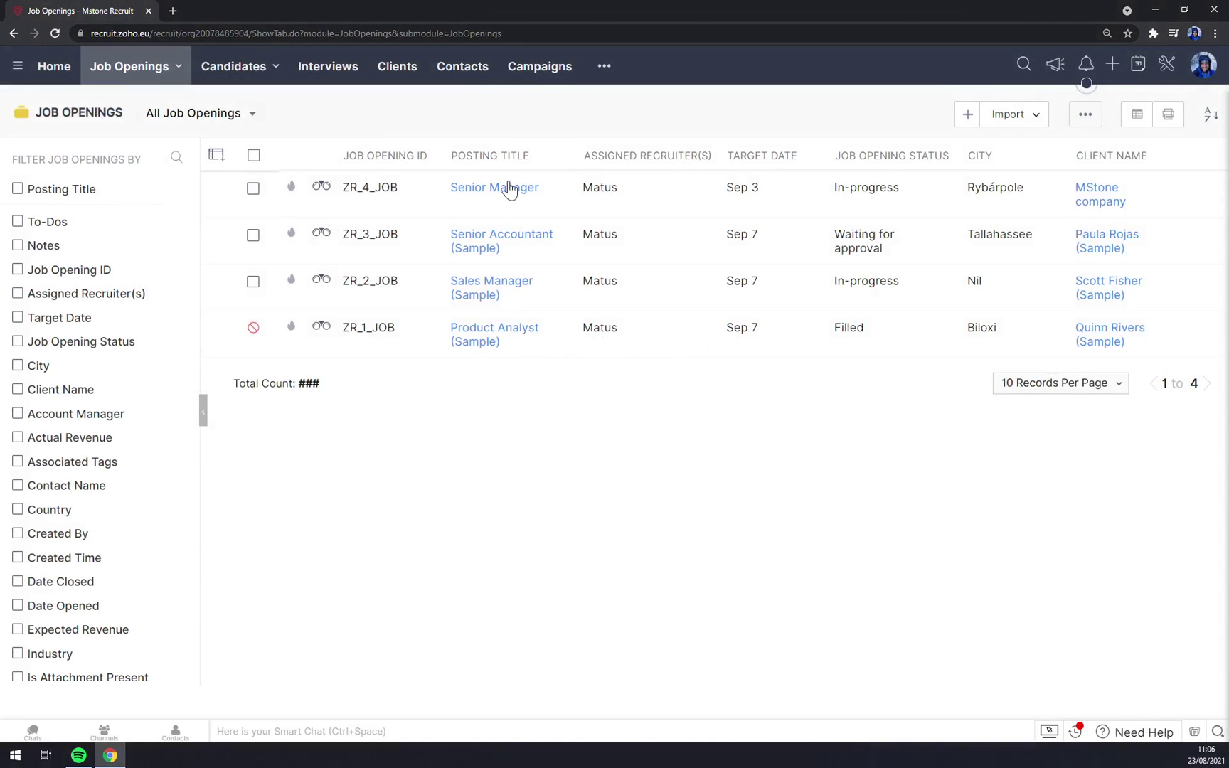
click(473, 197)
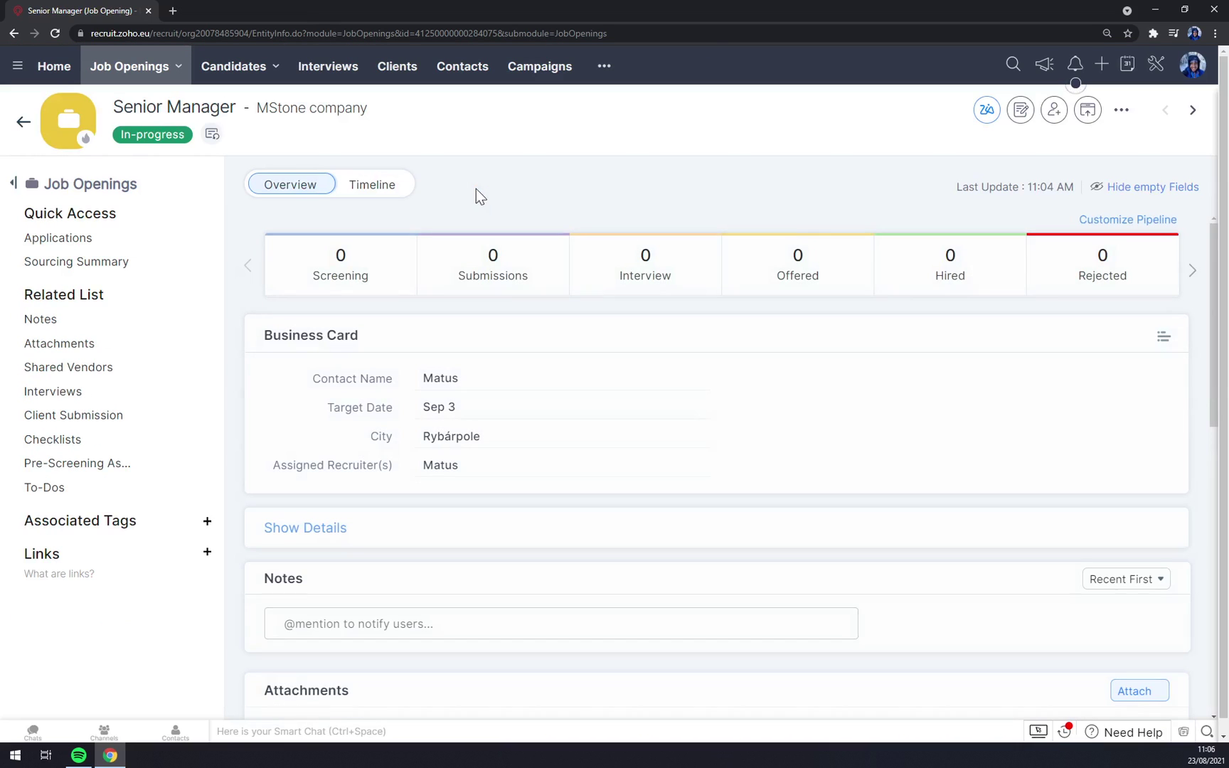
click(1087, 112)
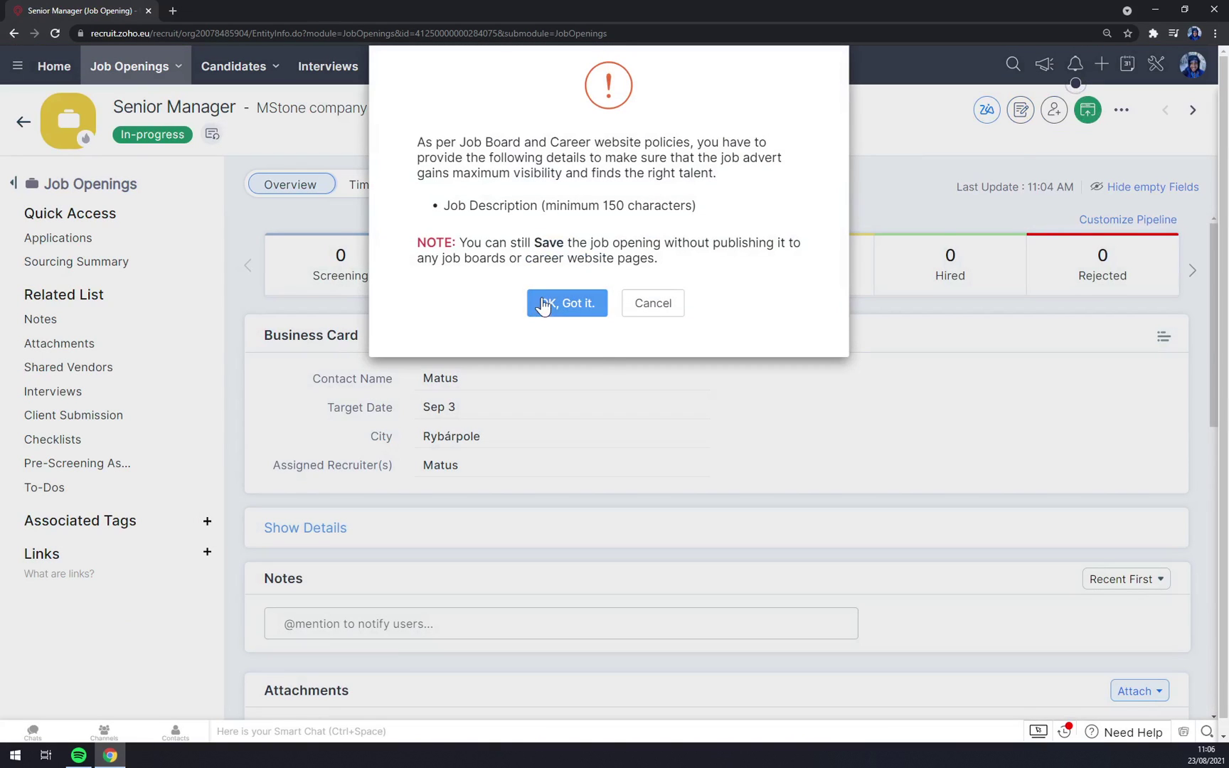
click(569, 306)
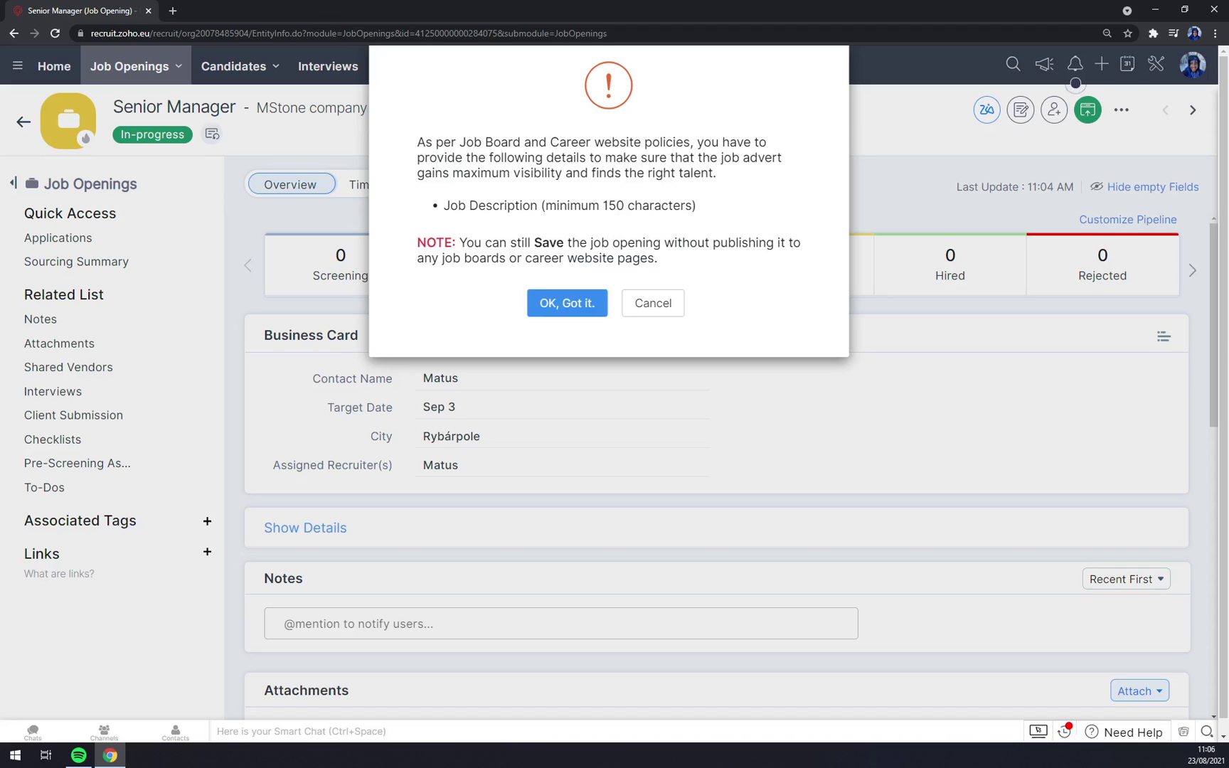
click(582, 313)
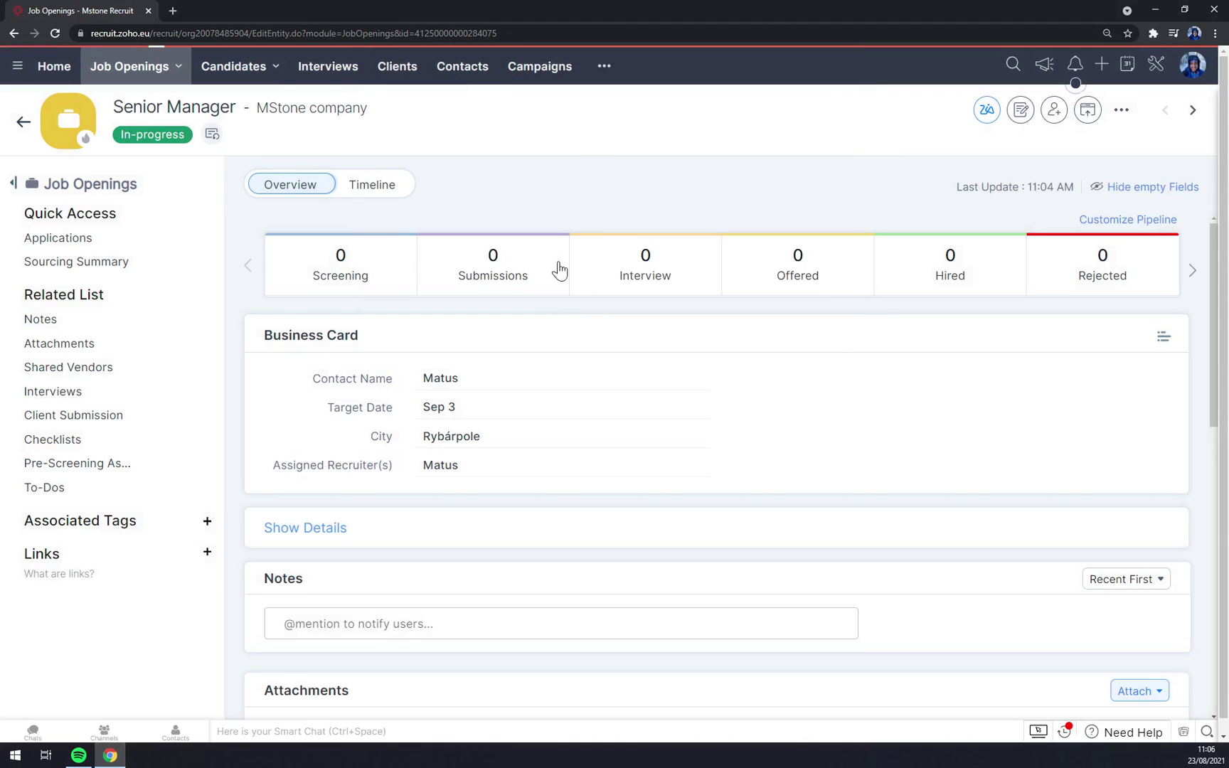
- Lengthen the Senior Manager job description with two lines of filler text, then save and publish
scroll(360, 446, down, 10)
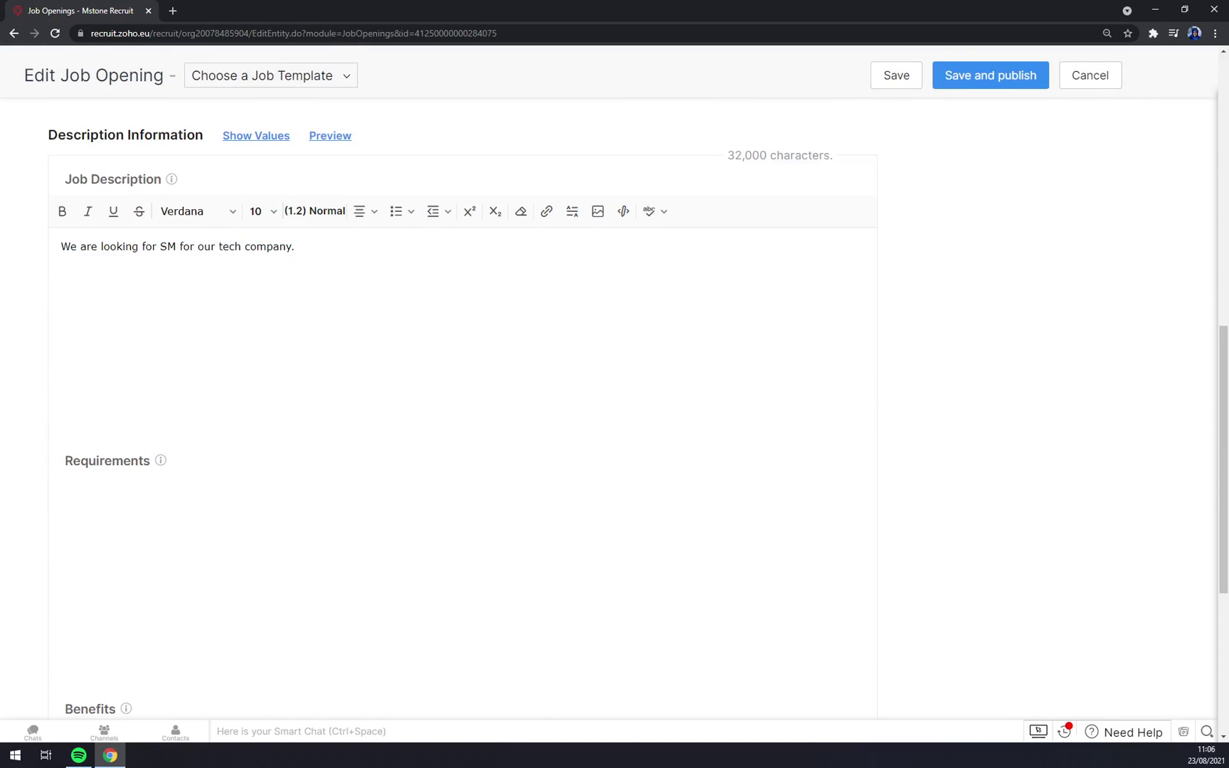
scroll(113, 276, up, 1)
click(295, 311)
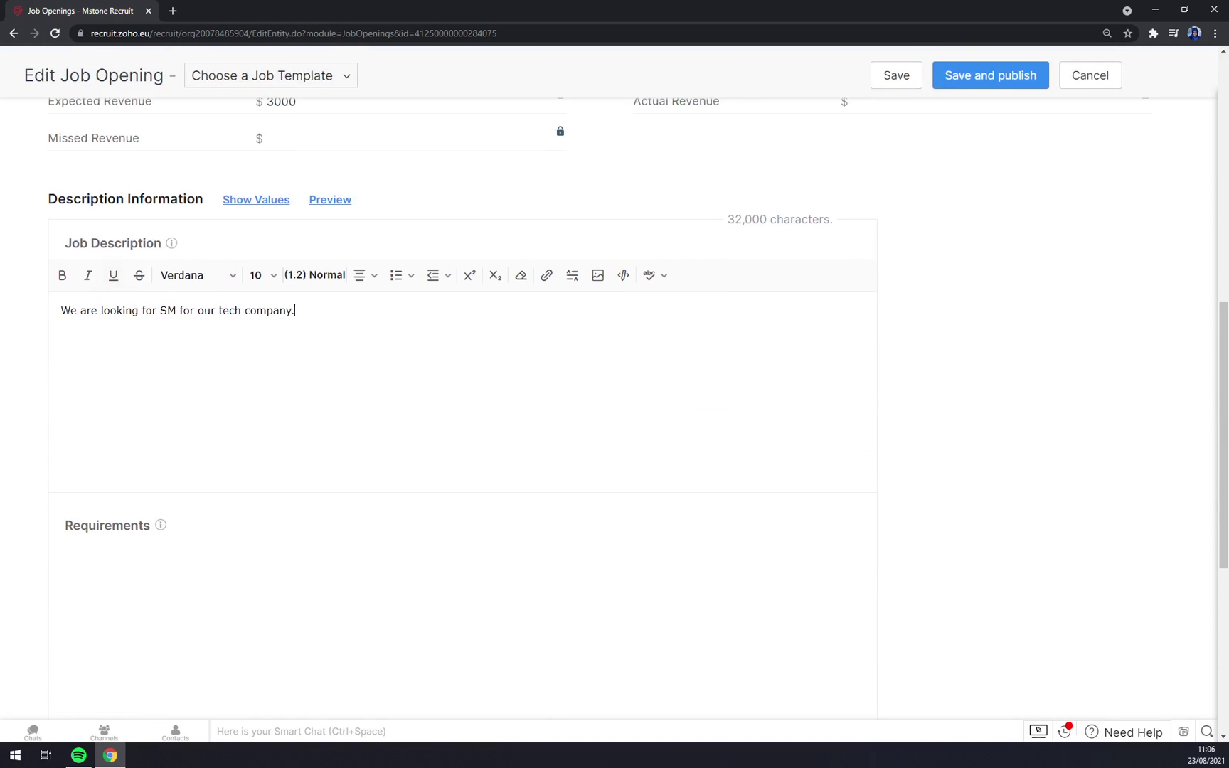
text(ssssssssssssssssssssssssssssssssssssssssssssssssssssssssssssssss)
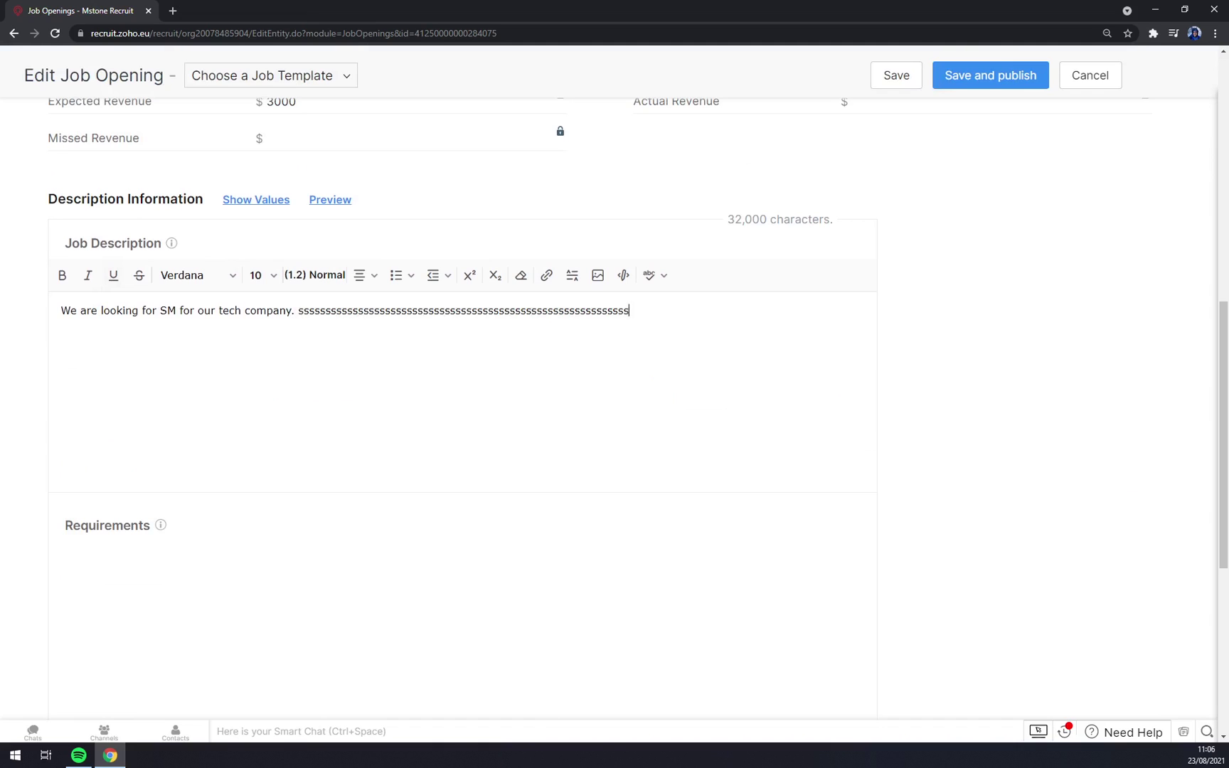
text(sssssssssssssssssssssssssssssssssssssssssssssssssssssssssssssss)
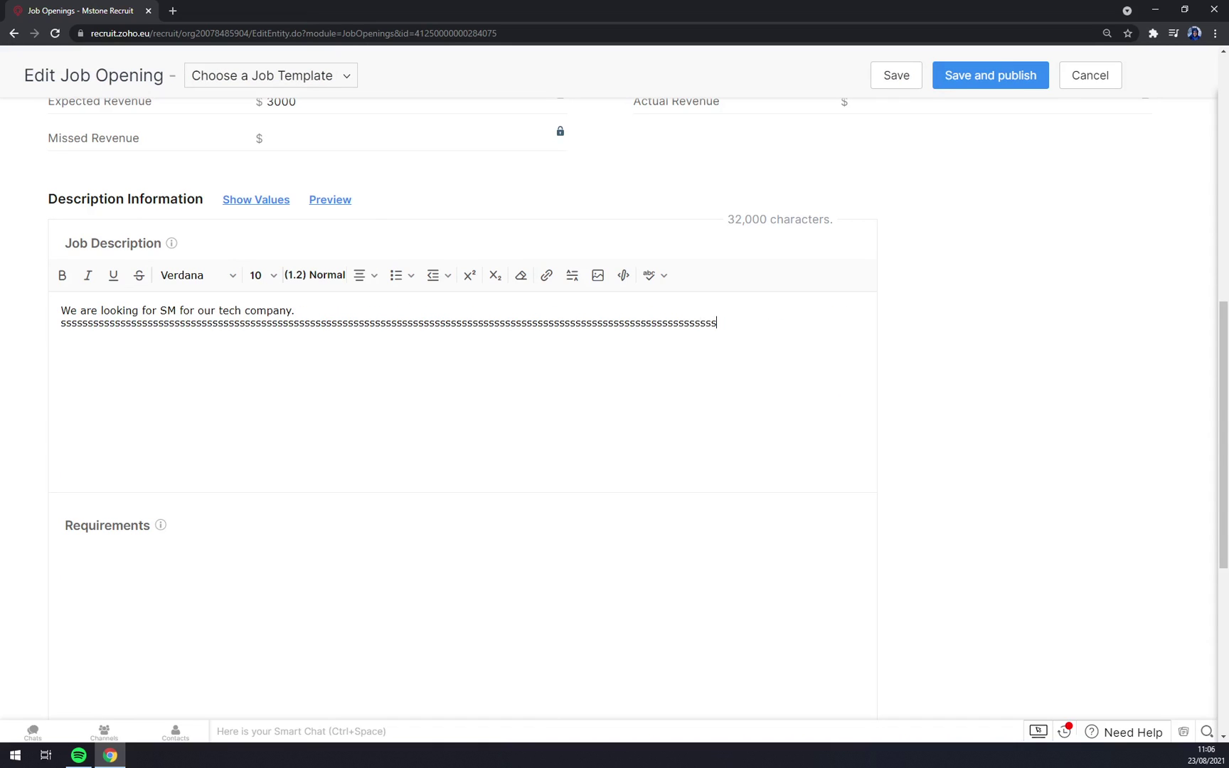
text(sssssssssssssssssssssssssssssssssssssssssssssssssssssssssssssssss)
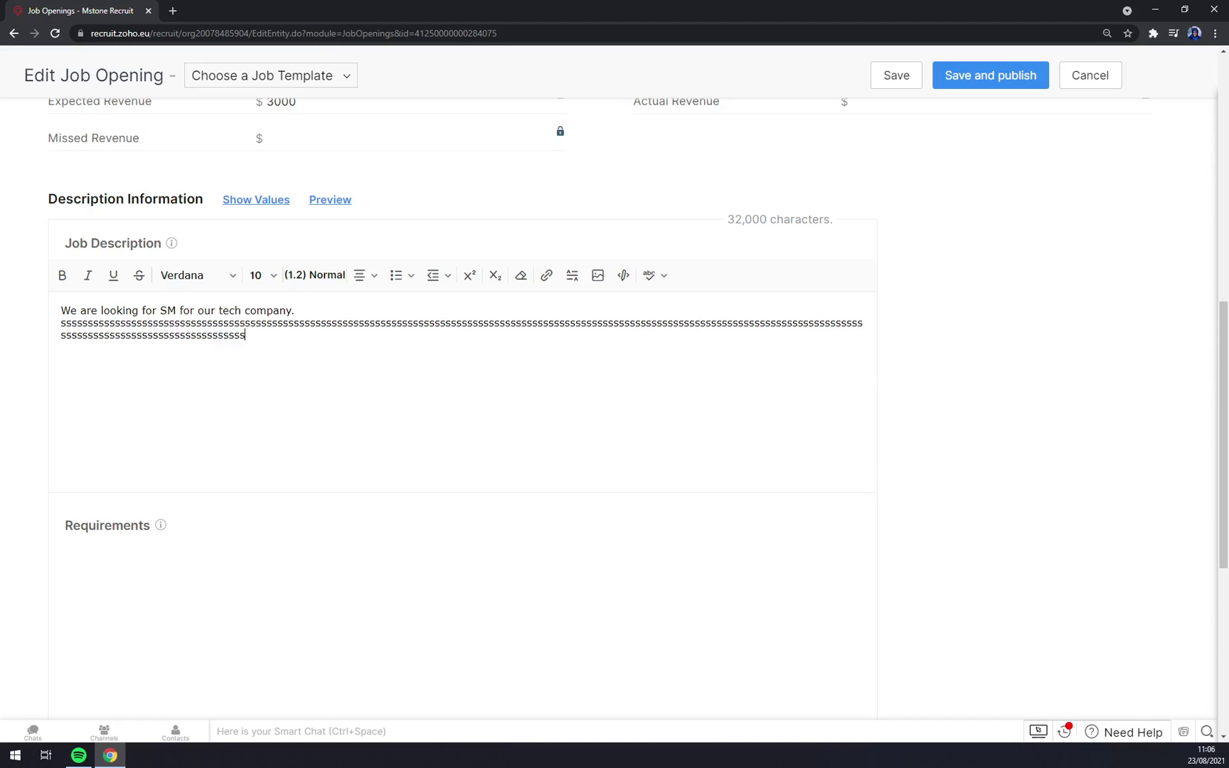
text(ssssssssssssssssssssssssssssssssssssssssssssssssssssssssssssssssssssssssssssssssssssssssssssssssssssssssssss)
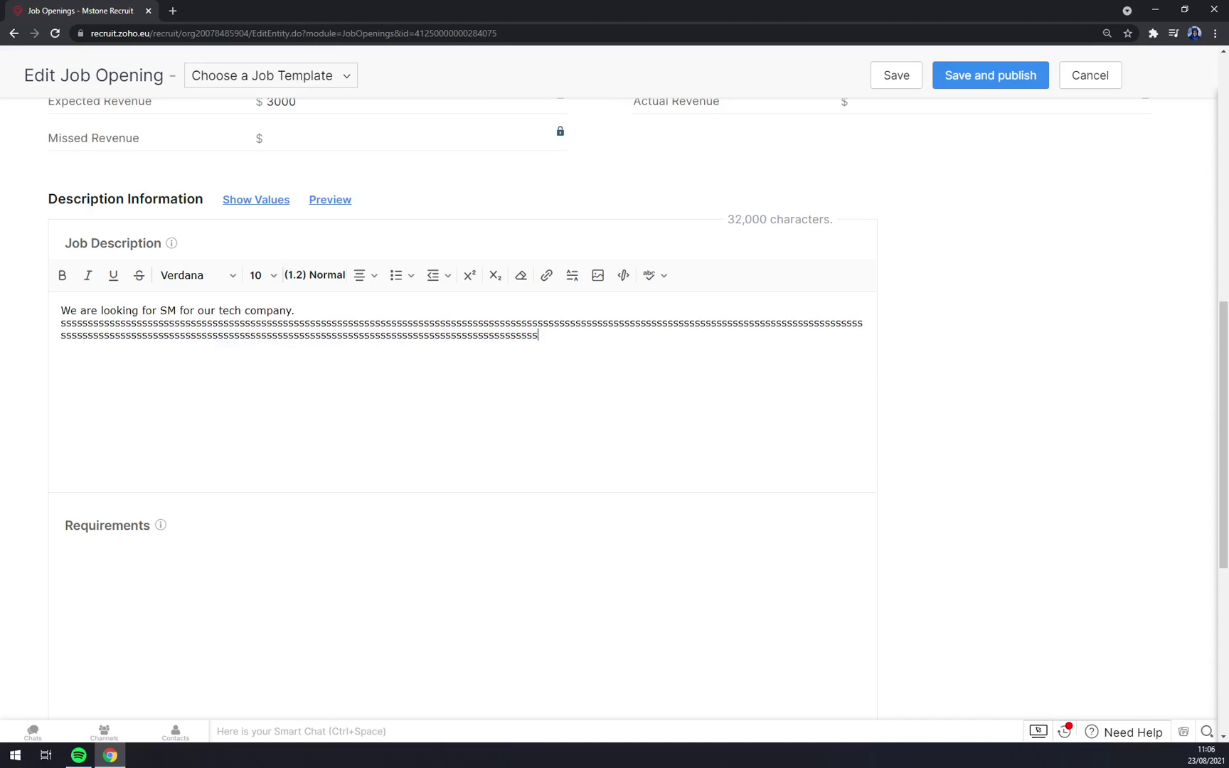
key(ctrl+shift+Up)
key(shift+Up)
key(shift+Down)
key(shift+Down)
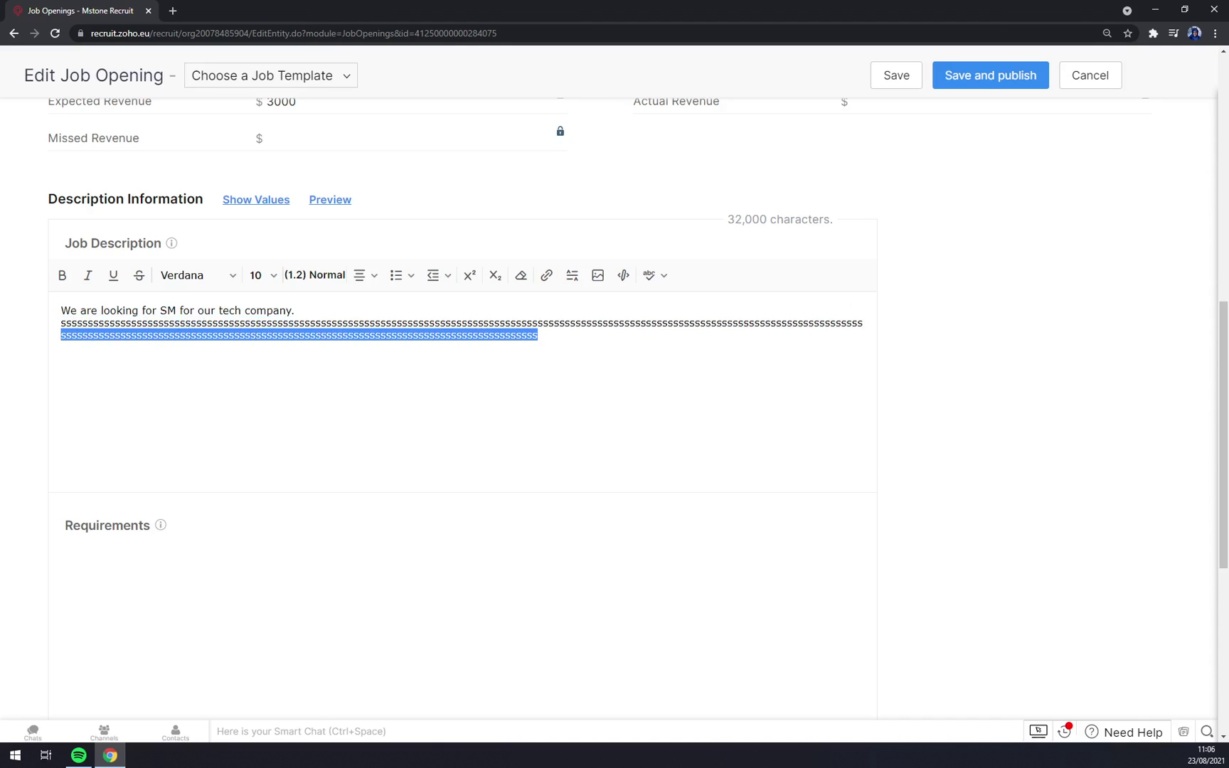
key(shift+Down)
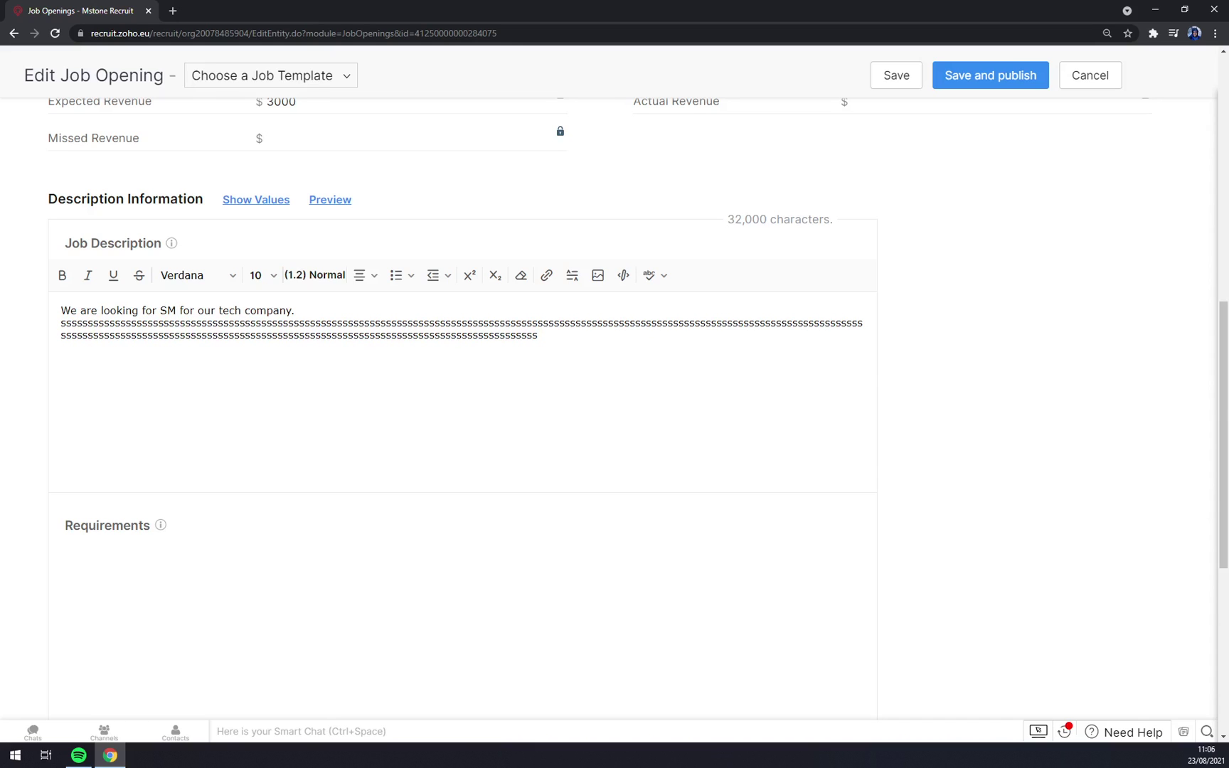
key(Return)
text(ssssssssssssssssssssssssssssssssssssssssssssssssssssssssssssssssssssssssssssssssssssssssssssssssssssssssssssssssssssssssssssssssssssssssssssssssssssssssssssssssssssssssssssssssssssssssssssssssssssssssssssssssssssssssssssssssssssssssssssssssssssssssssssssssssssssssssssssssssssssssssssssssssssssssssssssssssssssssssssssssssssssssssssssssssssssssssssssssssssssssssssssssssssss)
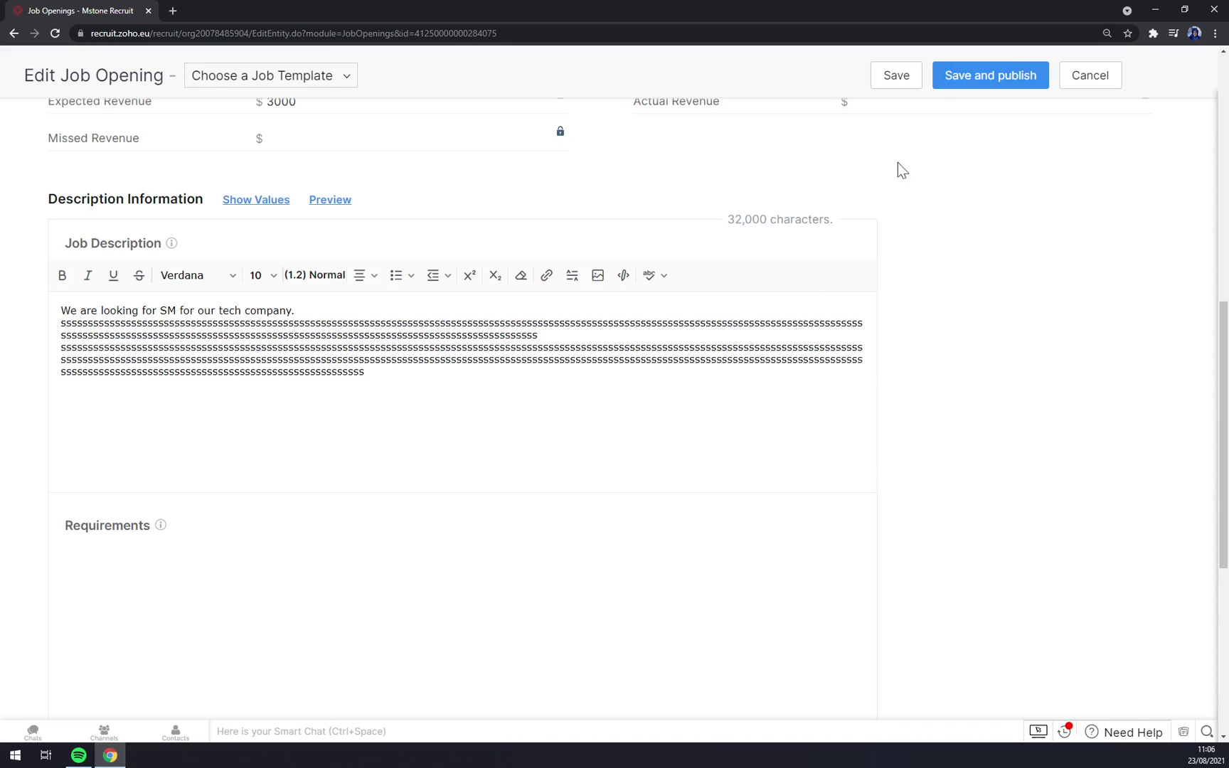
click(995, 81)
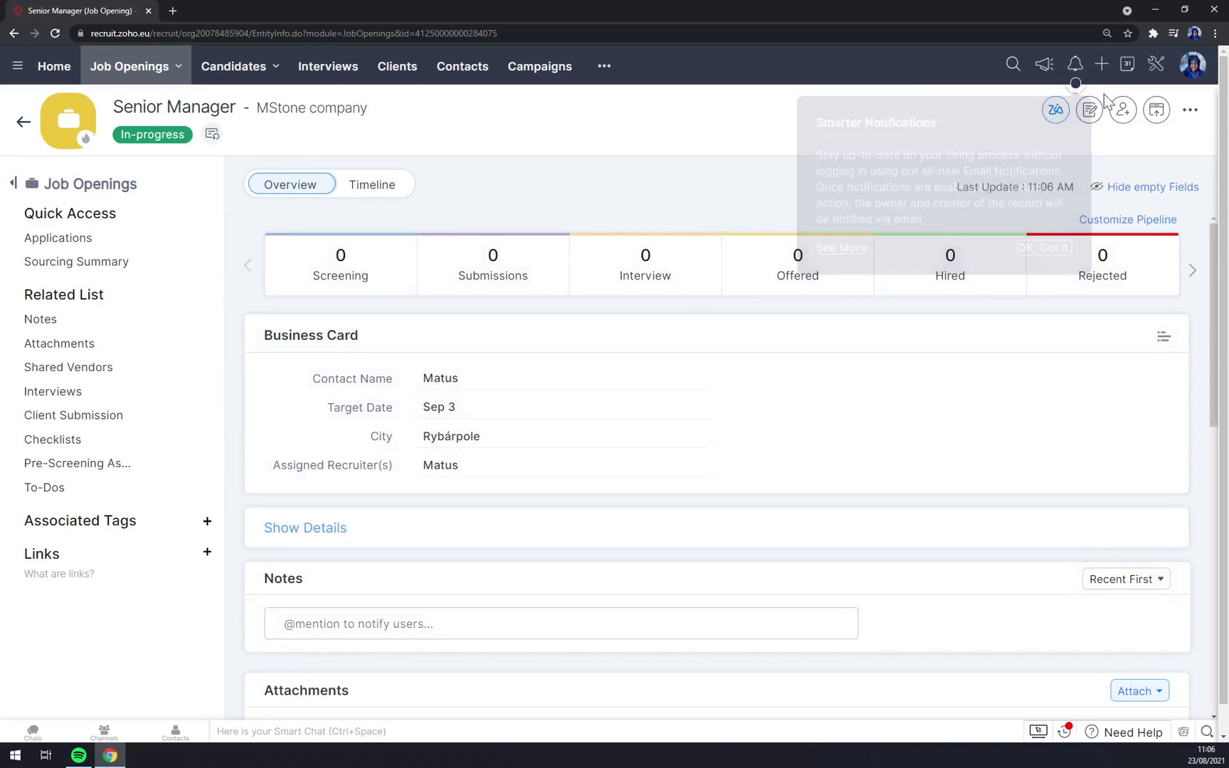
- Request manual verification of the Mstone company profile with reason 'dadsadsad', then close Company Details
click(1158, 110)
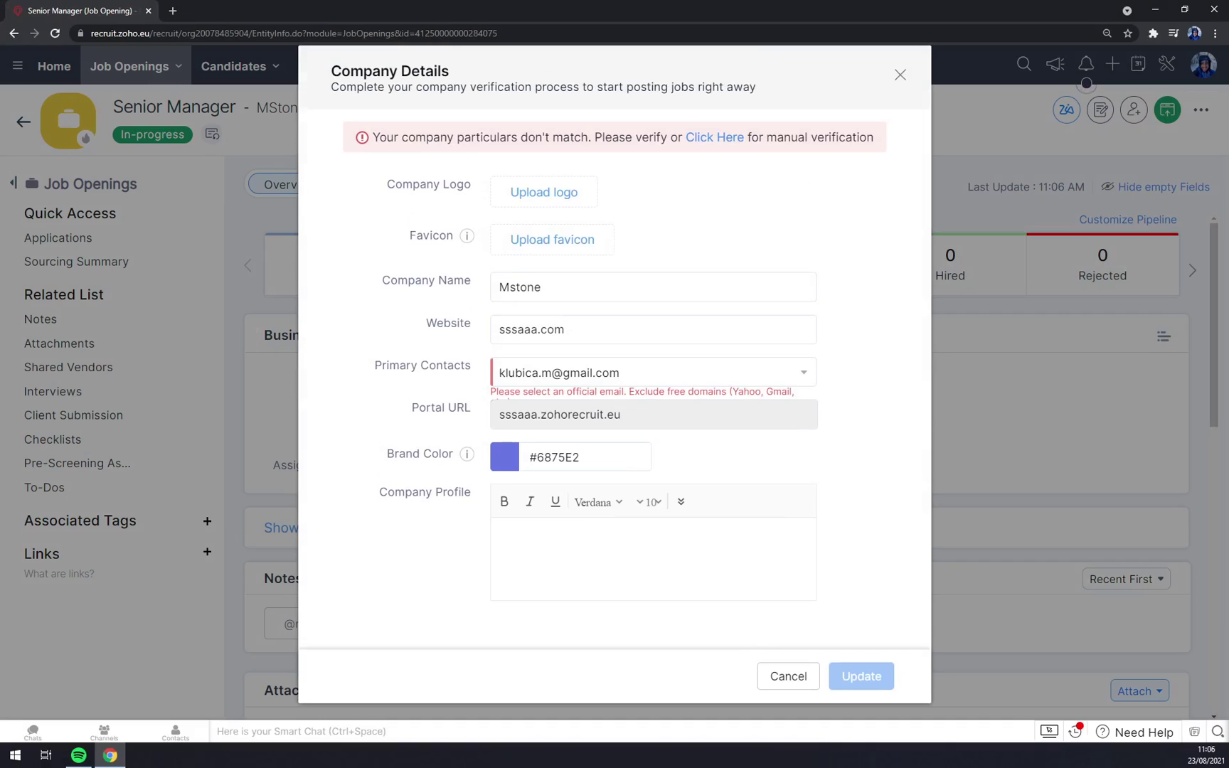
click(648, 371)
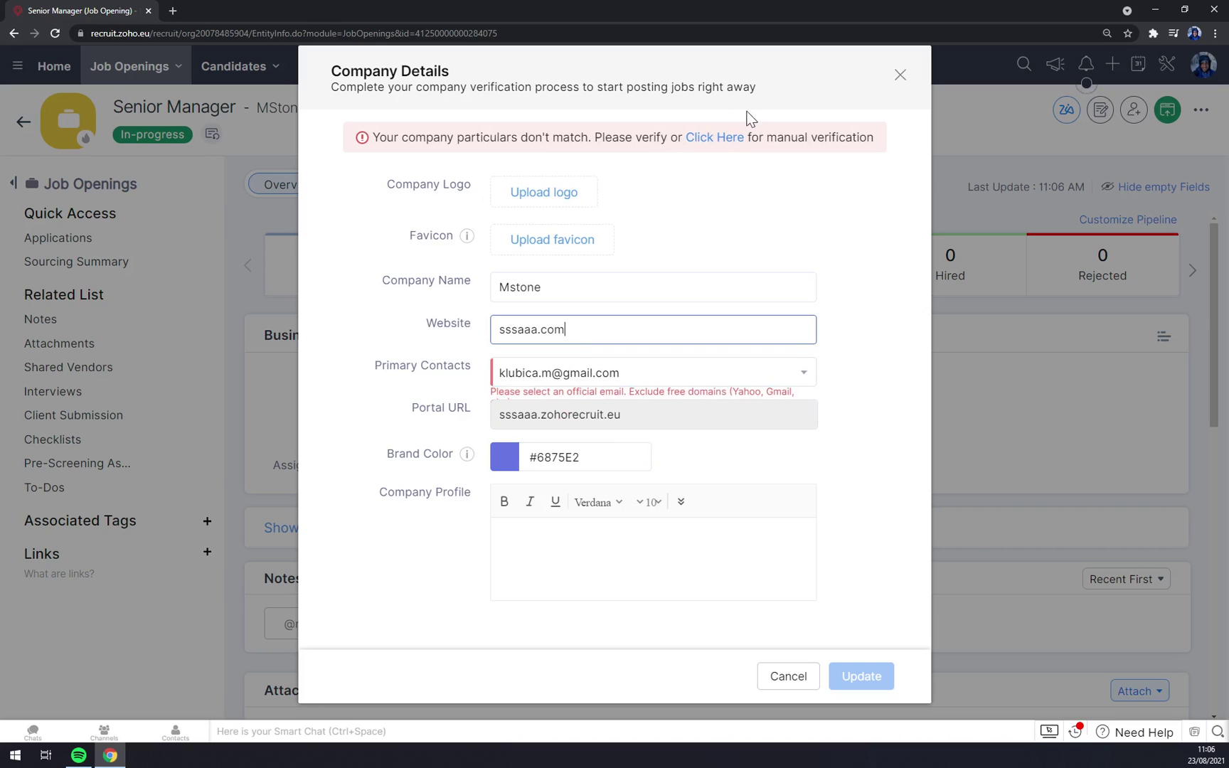
click(720, 144)
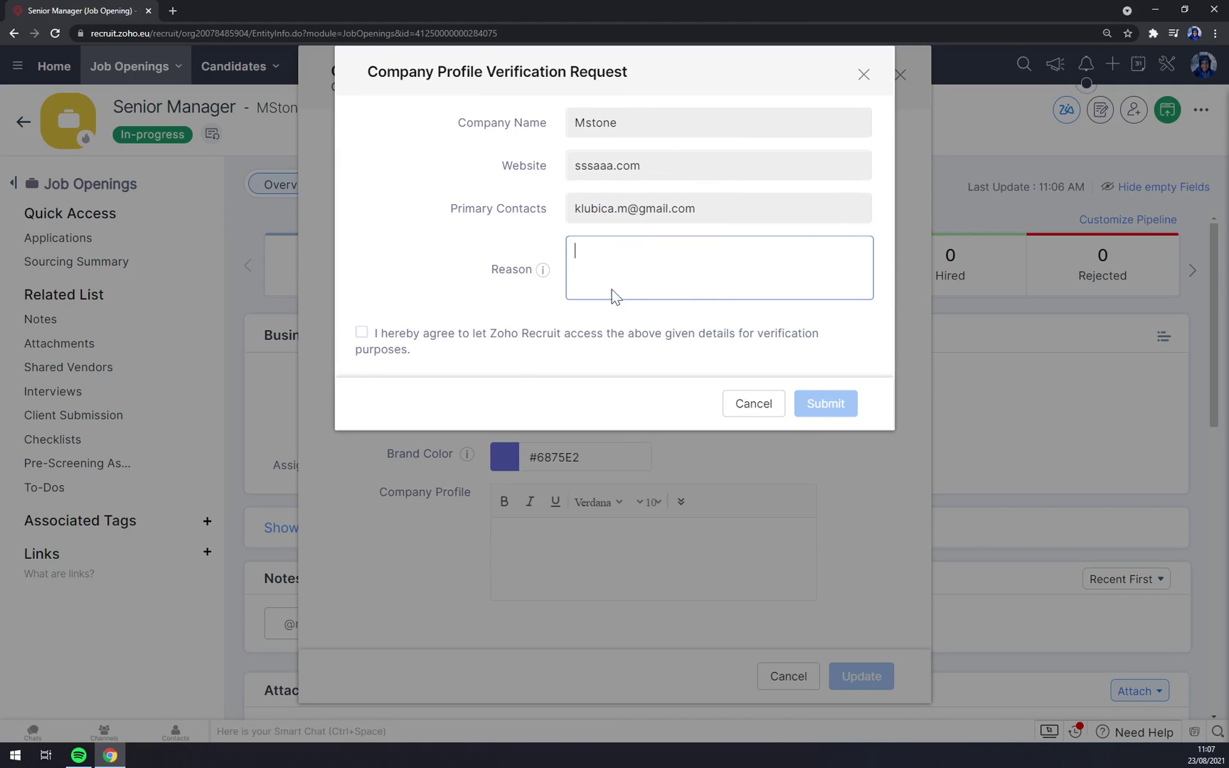
click(442, 336)
click(851, 401)
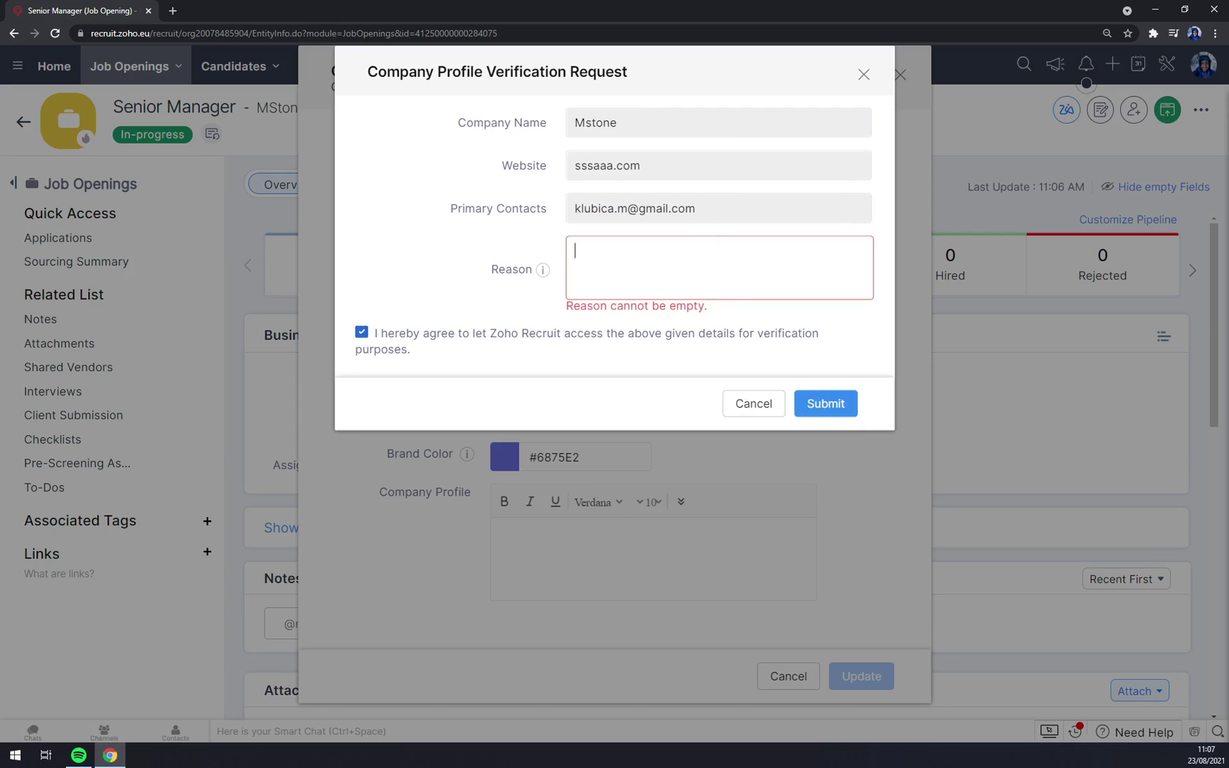
text(dadsadsad)
click(850, 409)
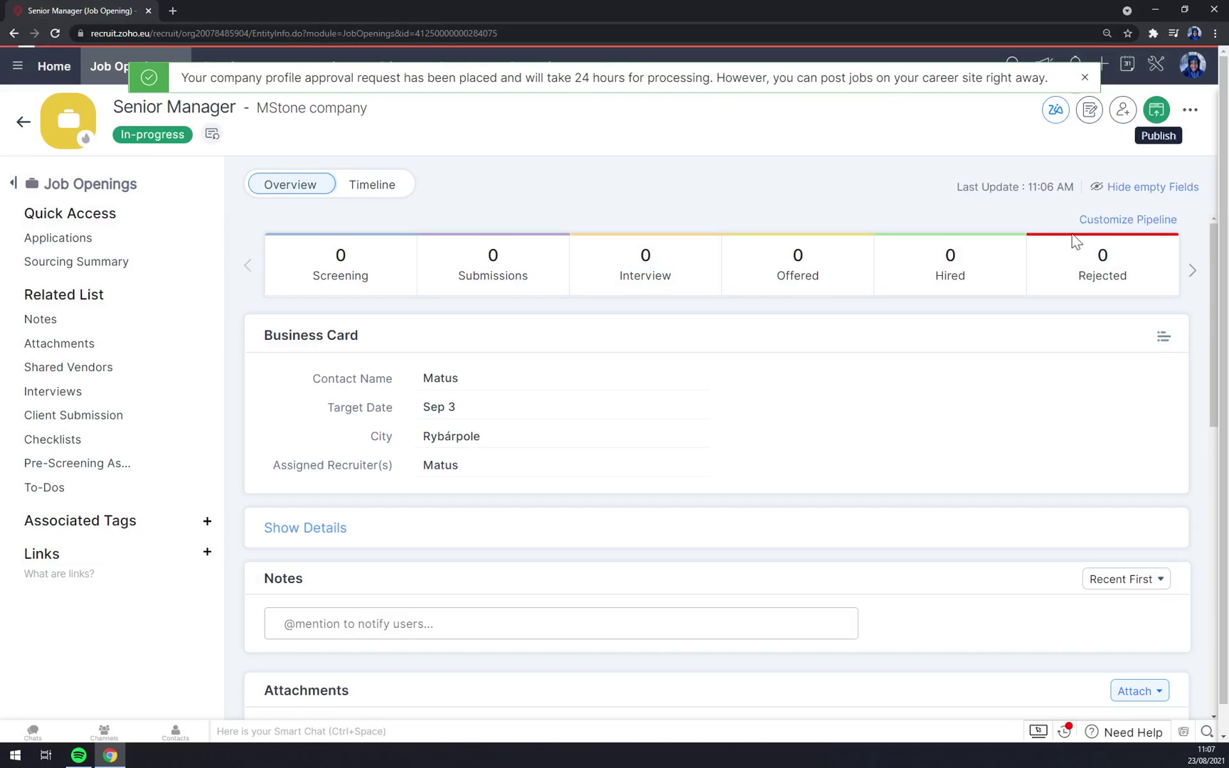
click(1157, 109)
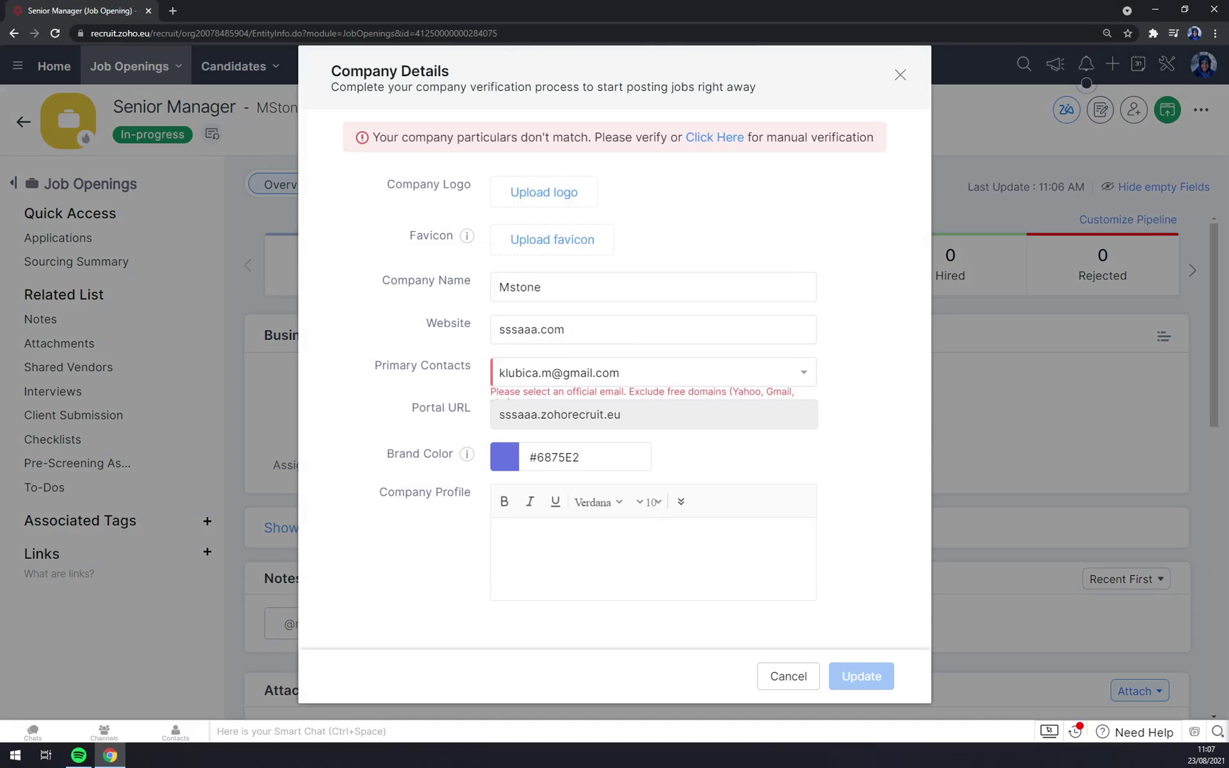
click(900, 75)
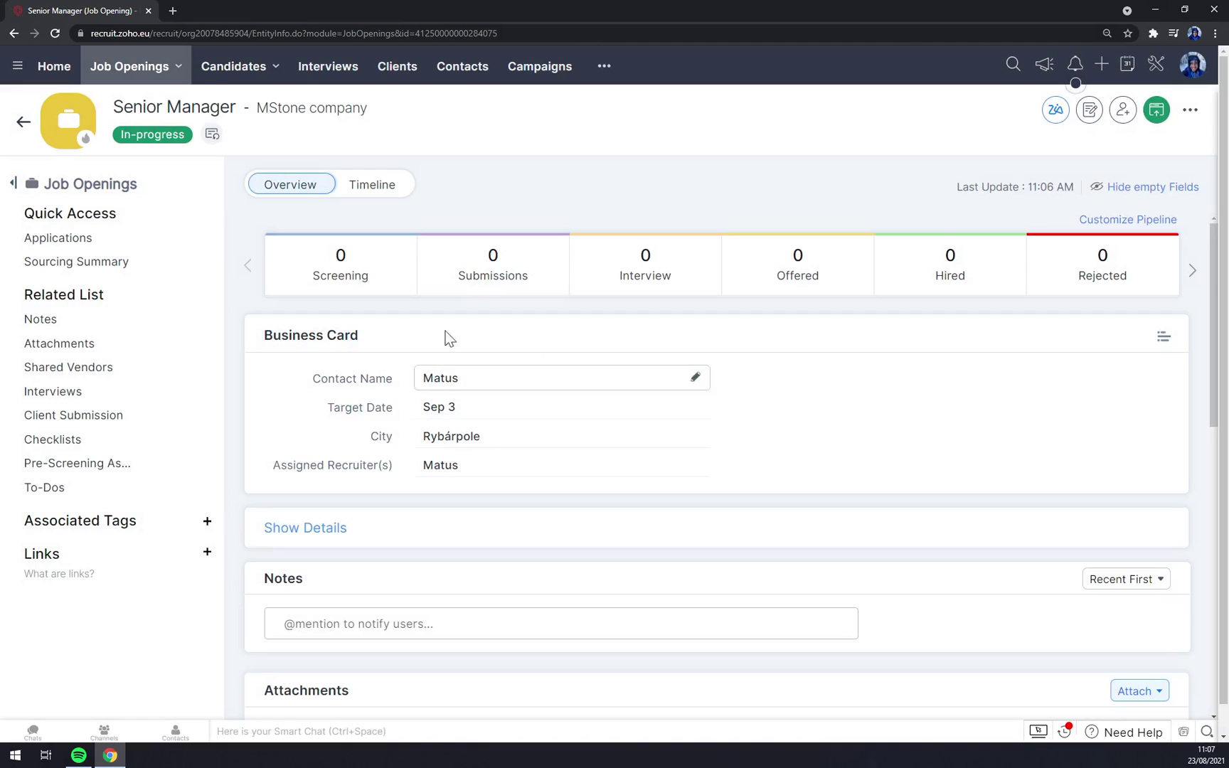
mouse_move(211, 78)
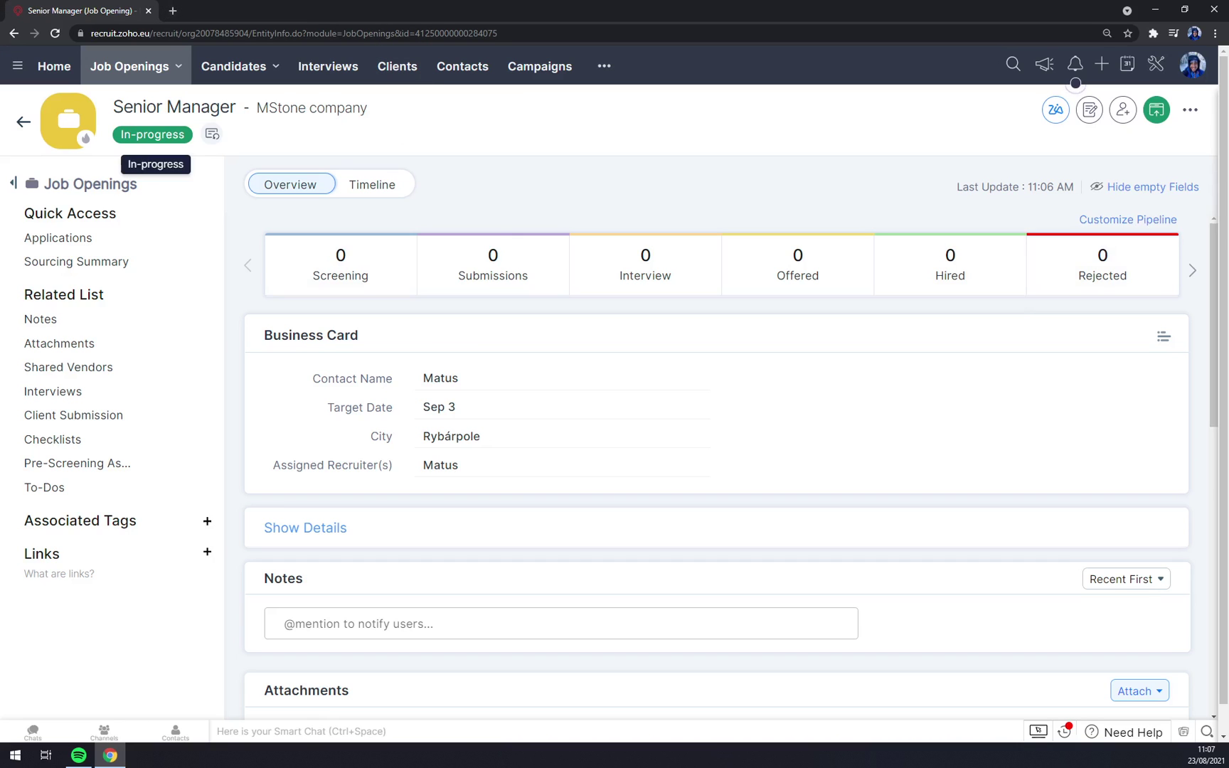
- Open the Aberdeen sample candidate, a Visual Designer at Beatrix Studios, and scroll through the details
click(233, 83)
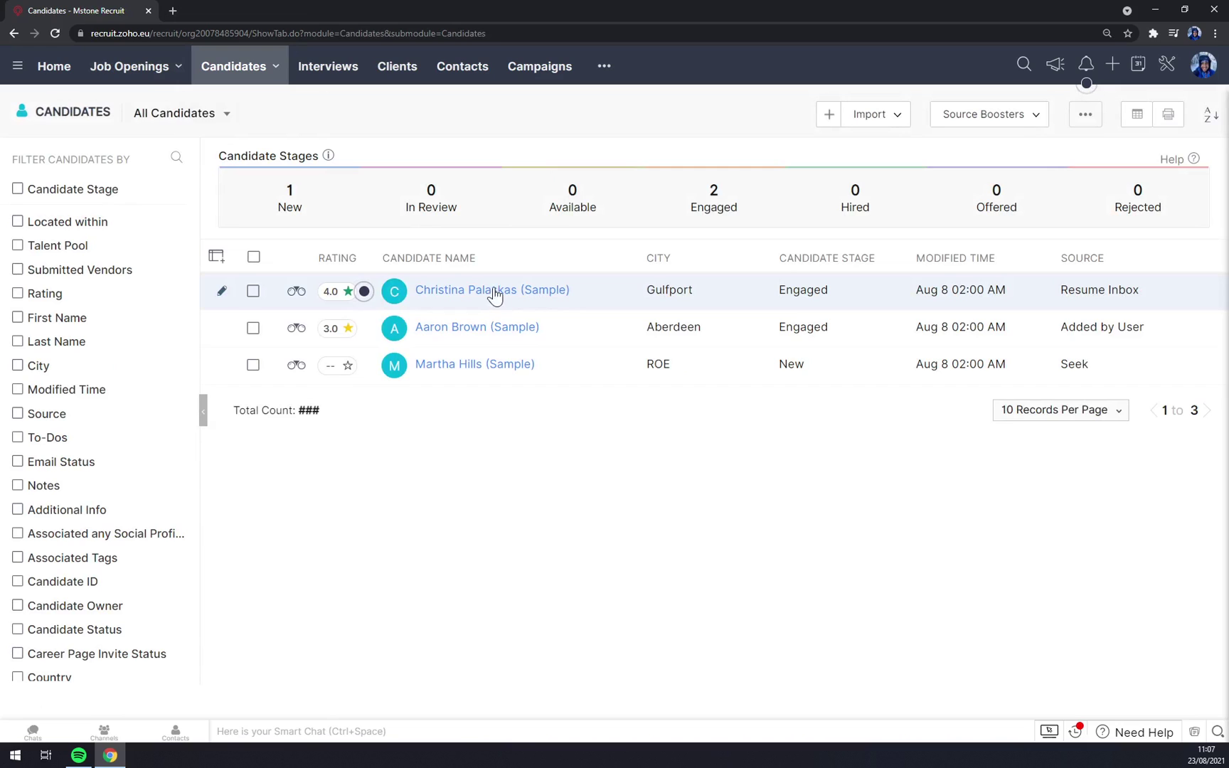
click(364, 292)
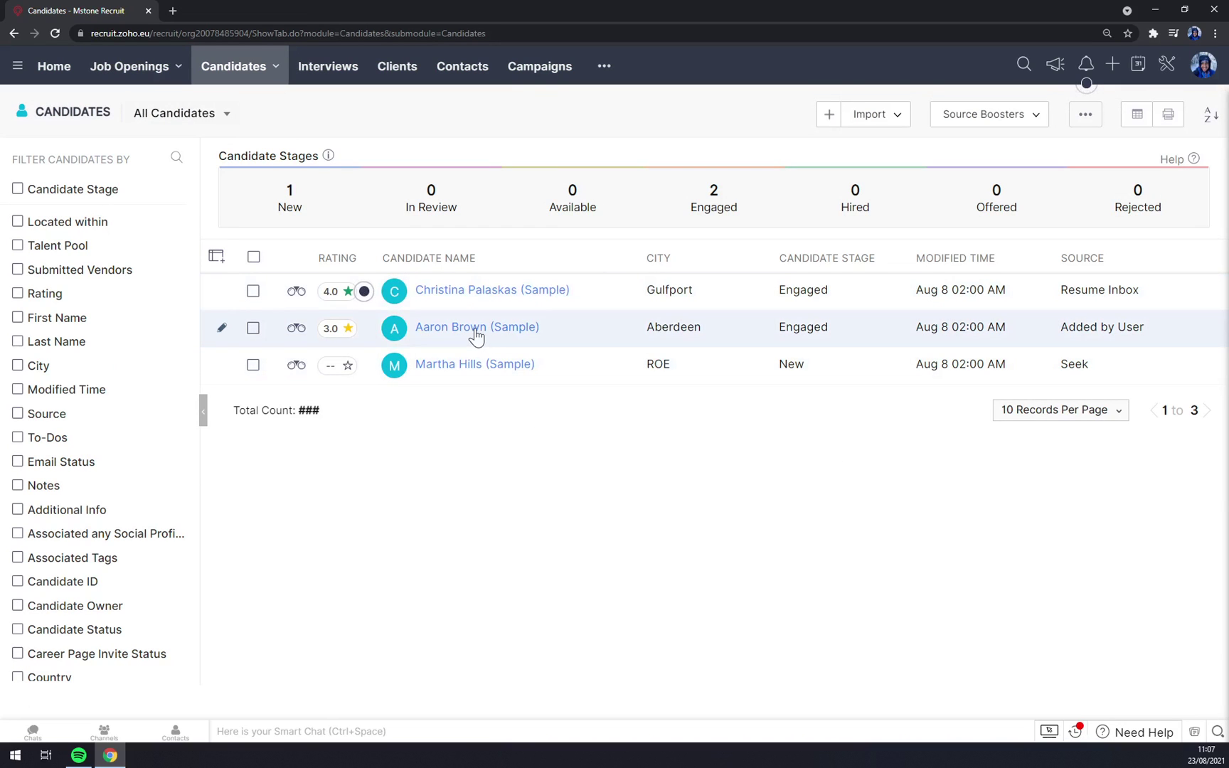
click(475, 329)
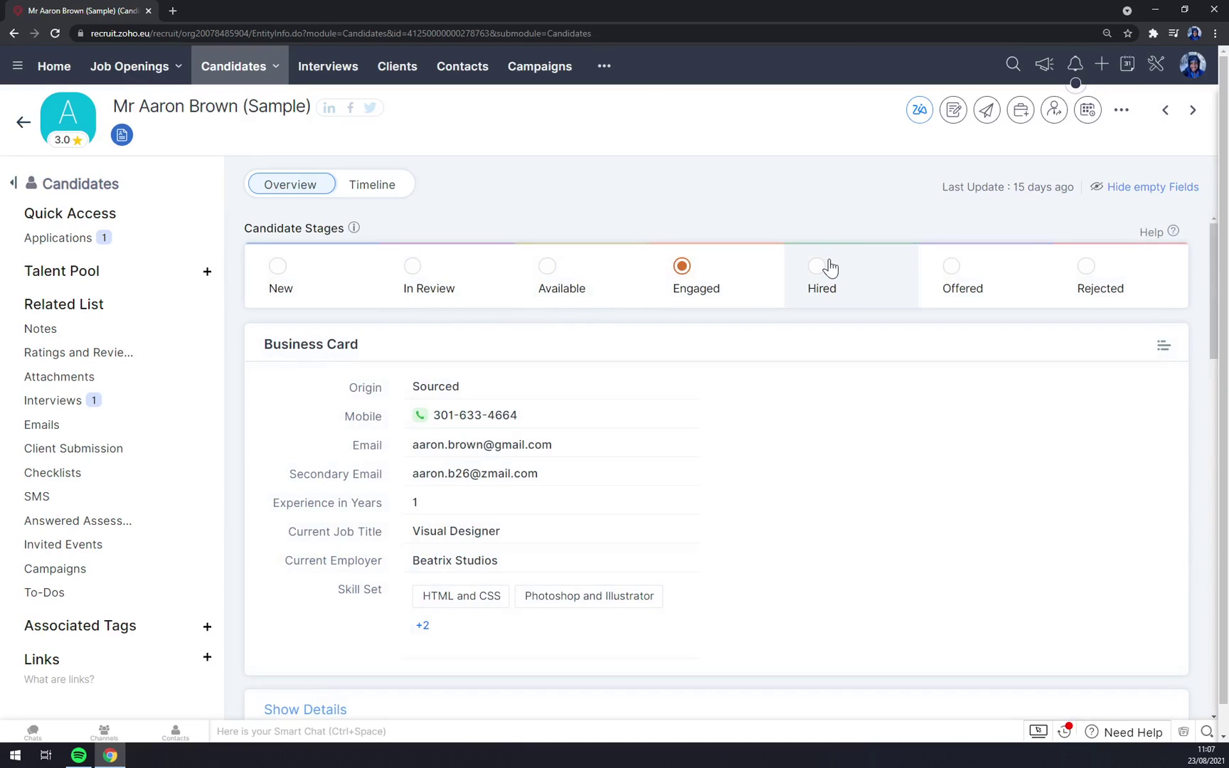
scroll(817, 285, down, 3)
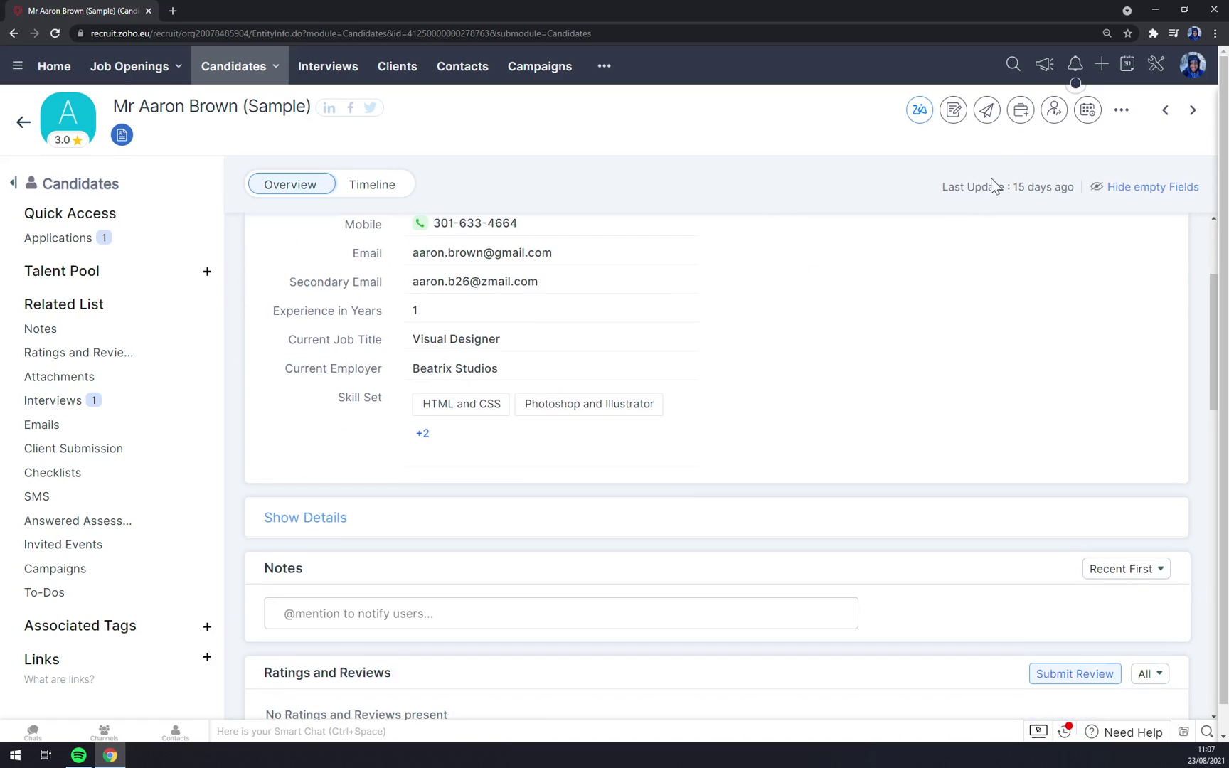
scroll(923, 390, up, 2)
scroll(923, 390, up, 1)
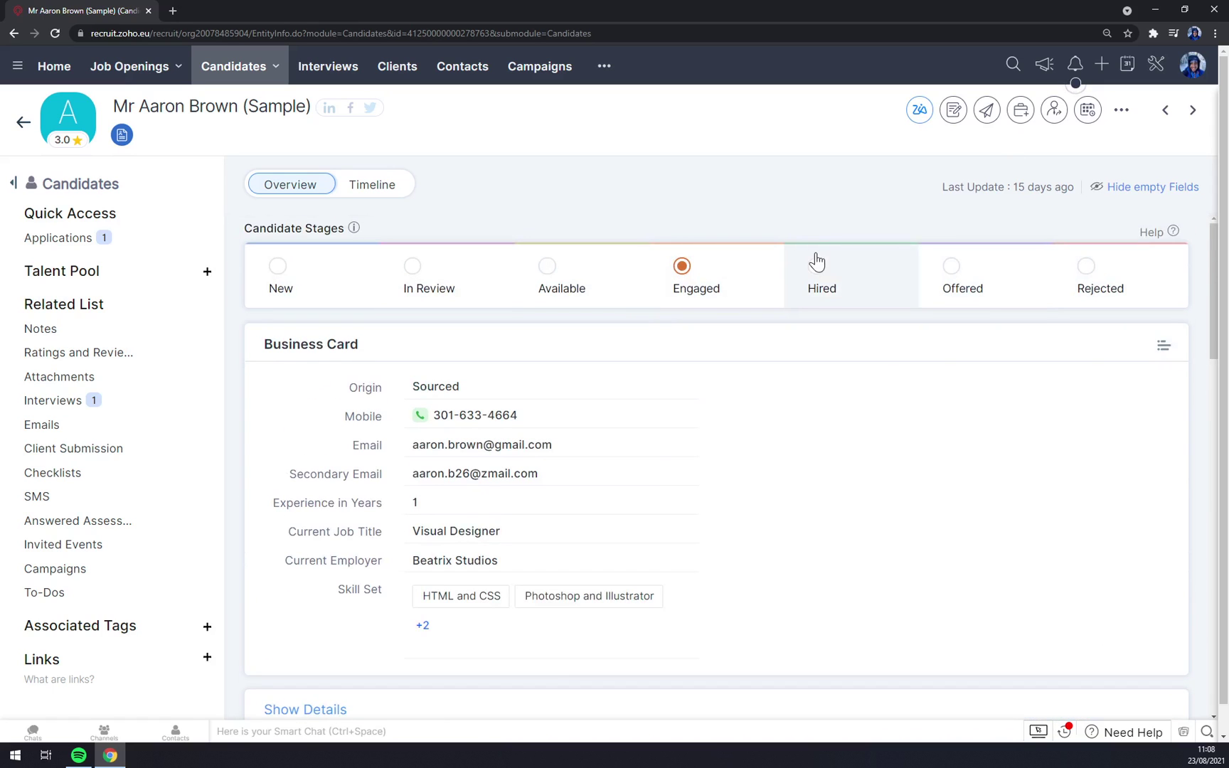
scroll(552, 475, down, 8)
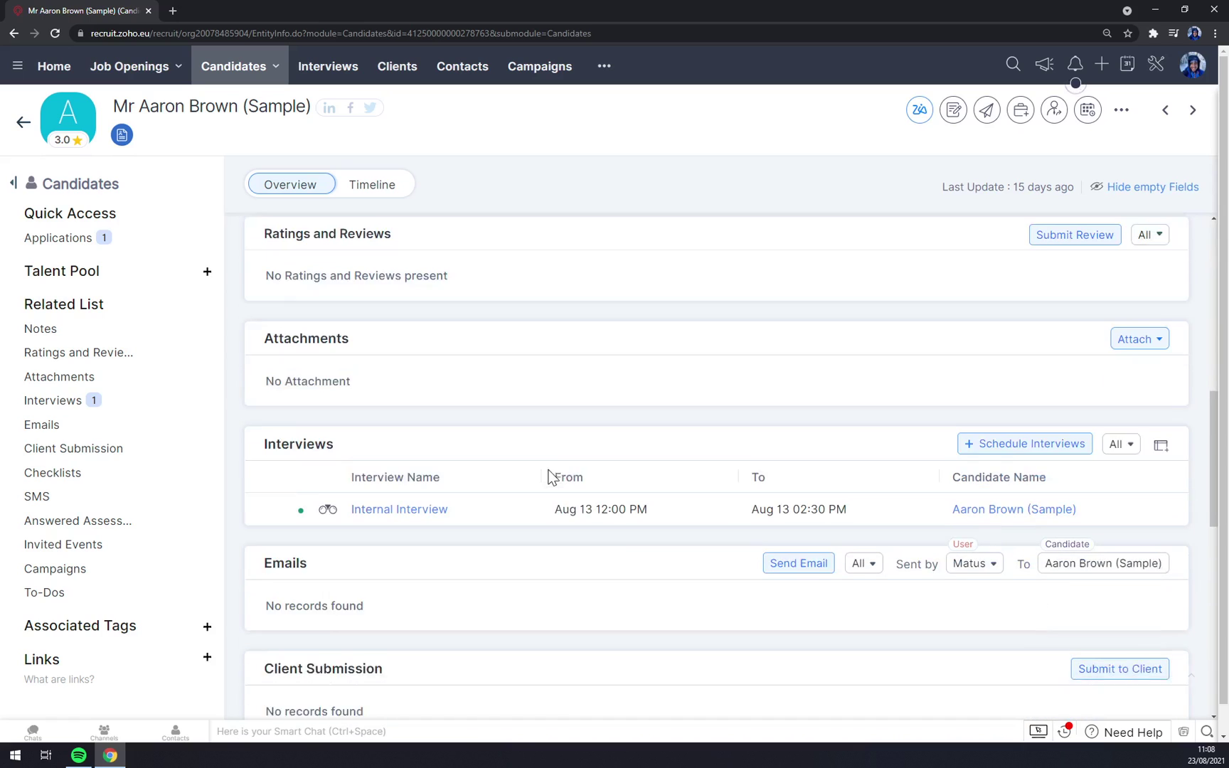
scroll(551, 469, up, 8)
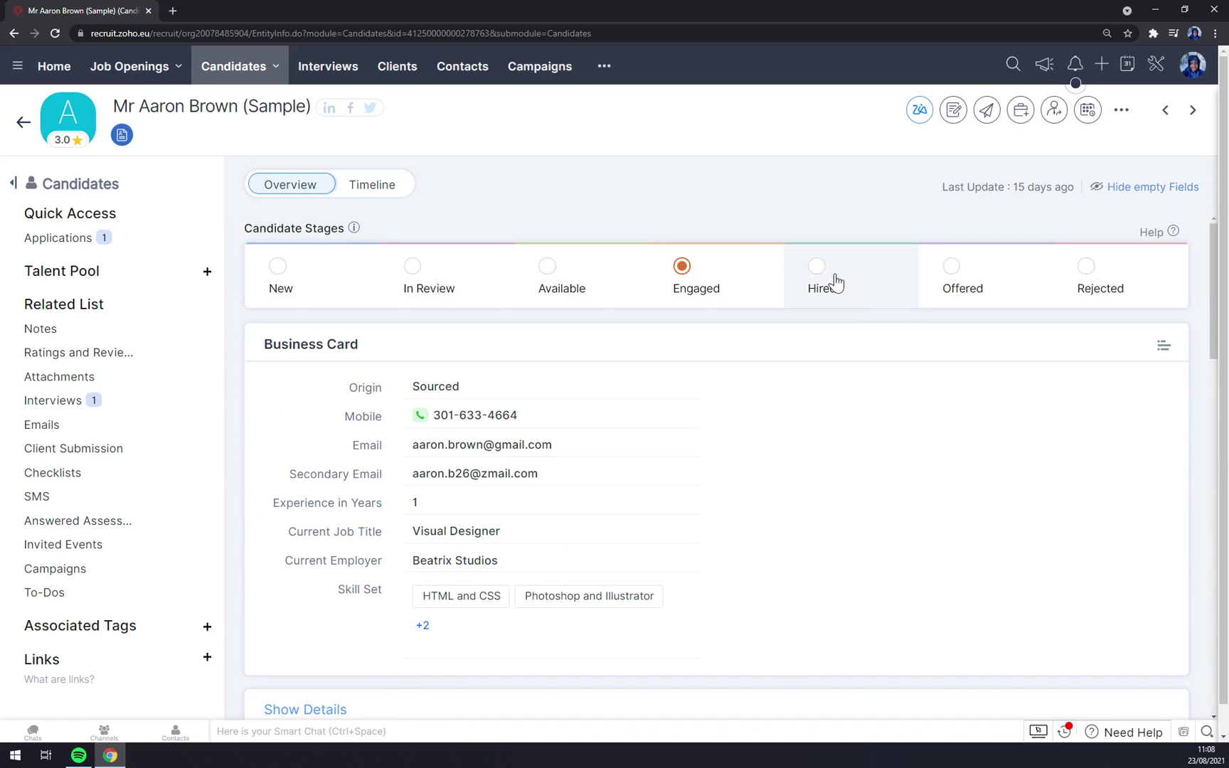
scroll(498, 448, down, 3)
scroll(958, 278, up, 2)
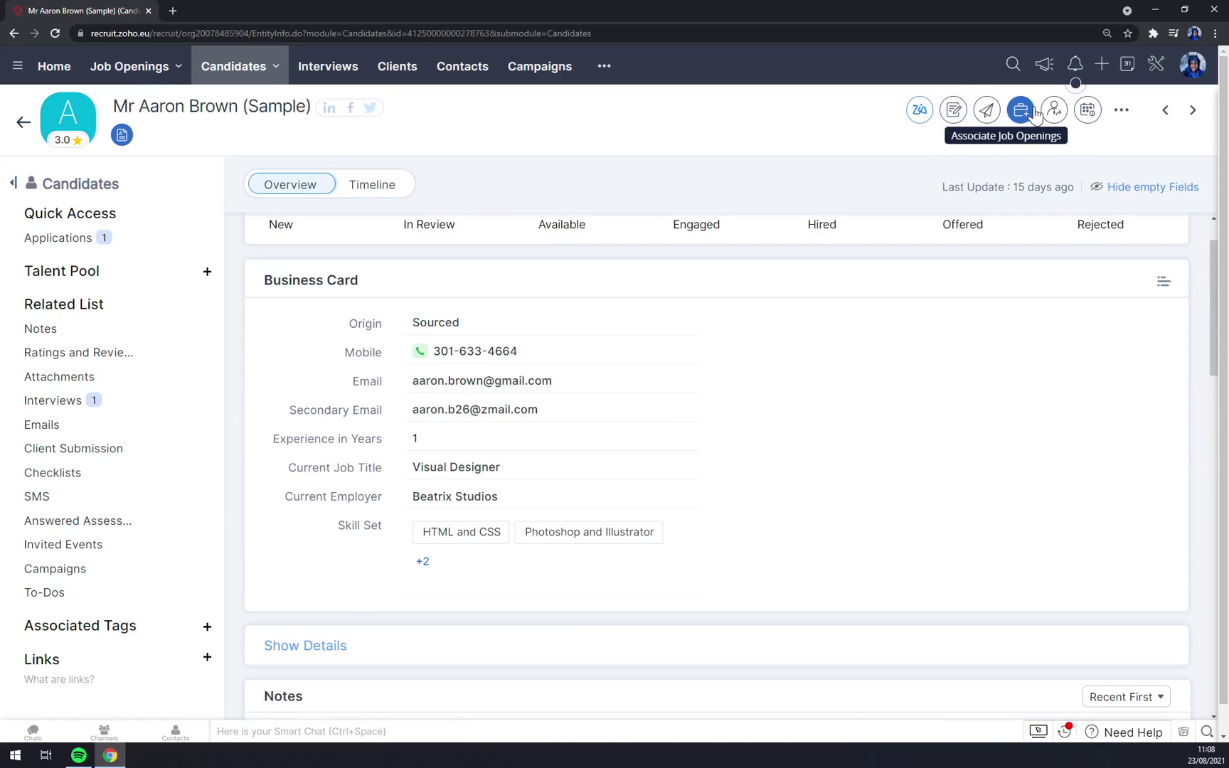
scroll(704, 464, down, 10)
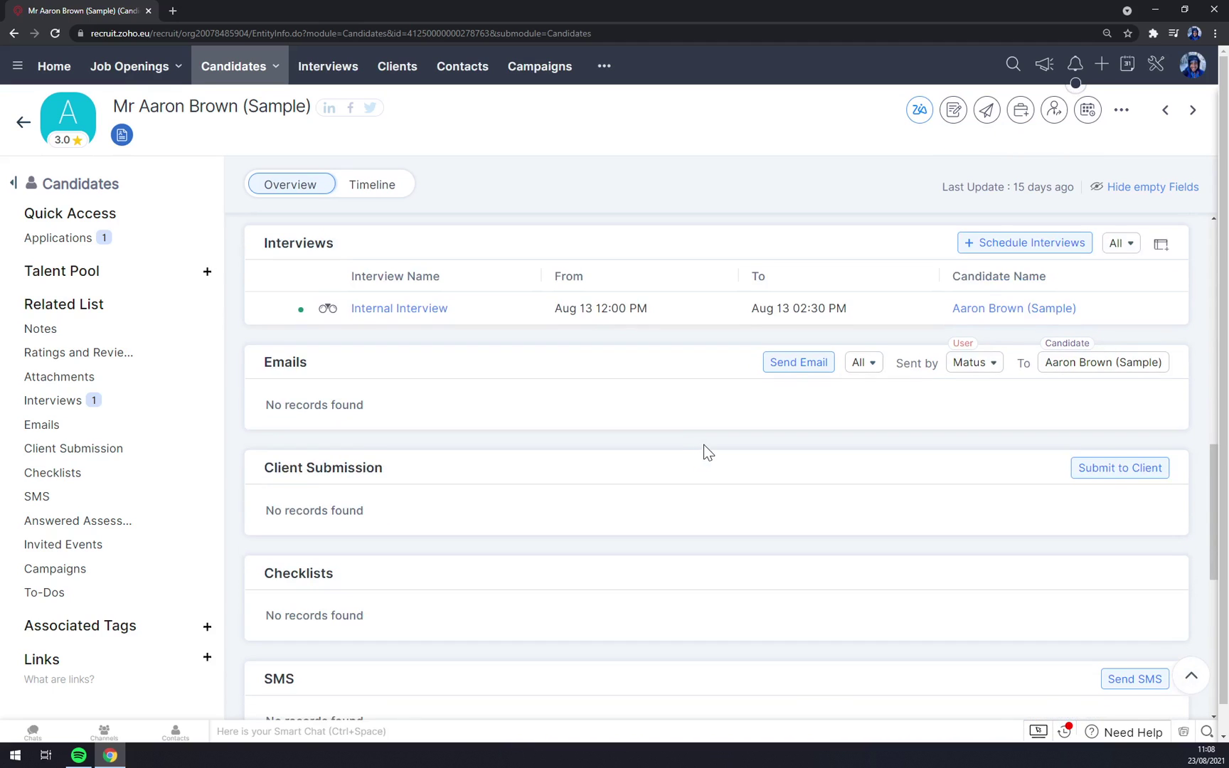
scroll(707, 451, up, 1)
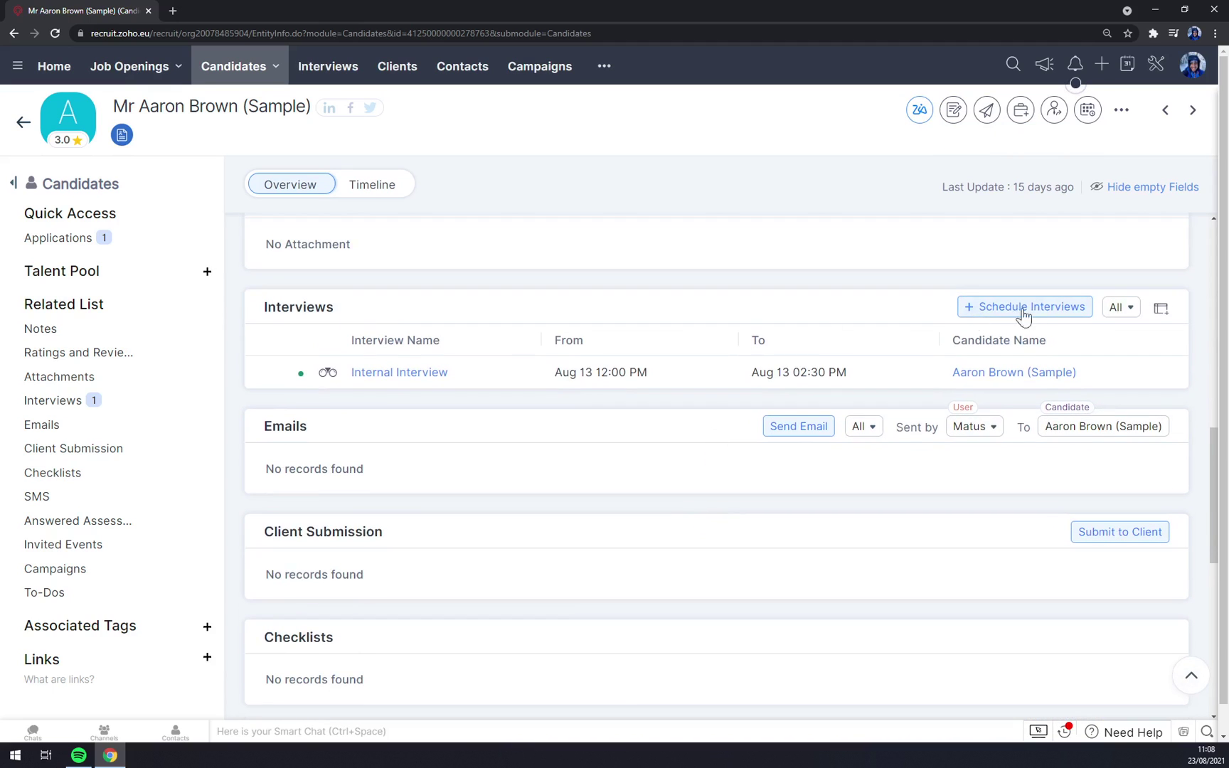
scroll(777, 437, down, 8)
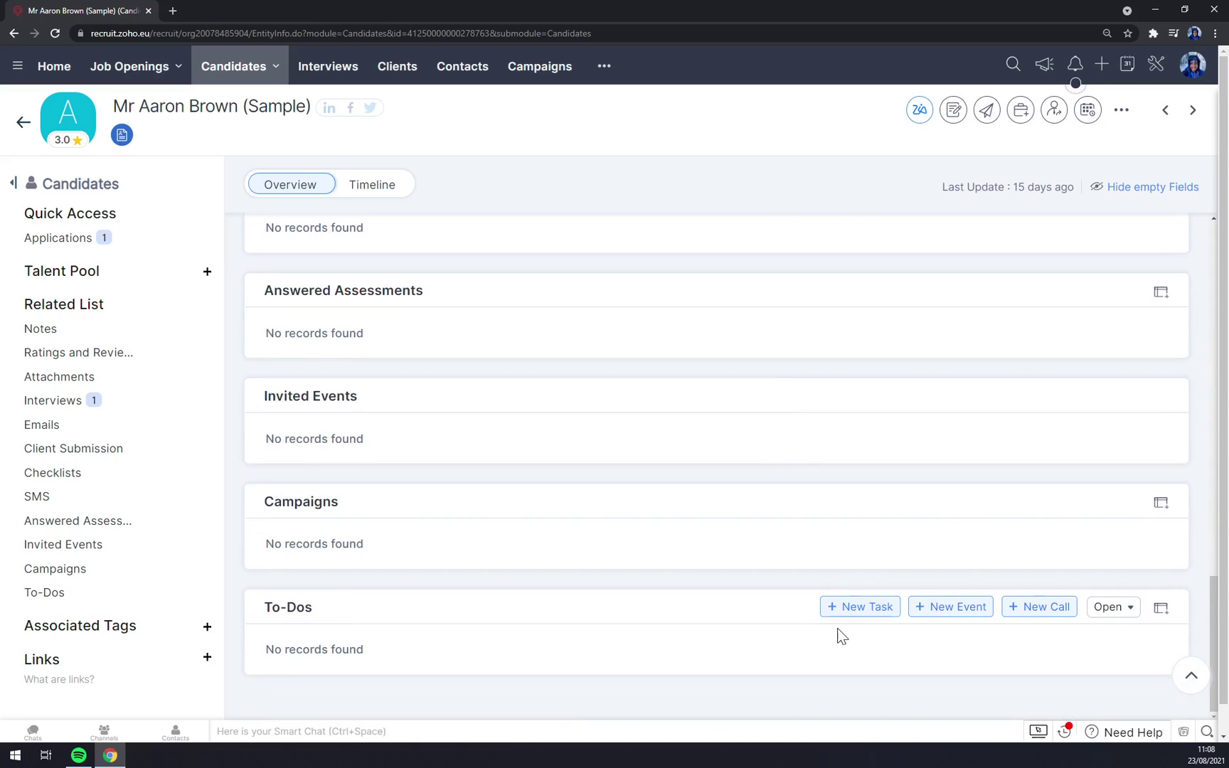
scroll(933, 653, up, 15)
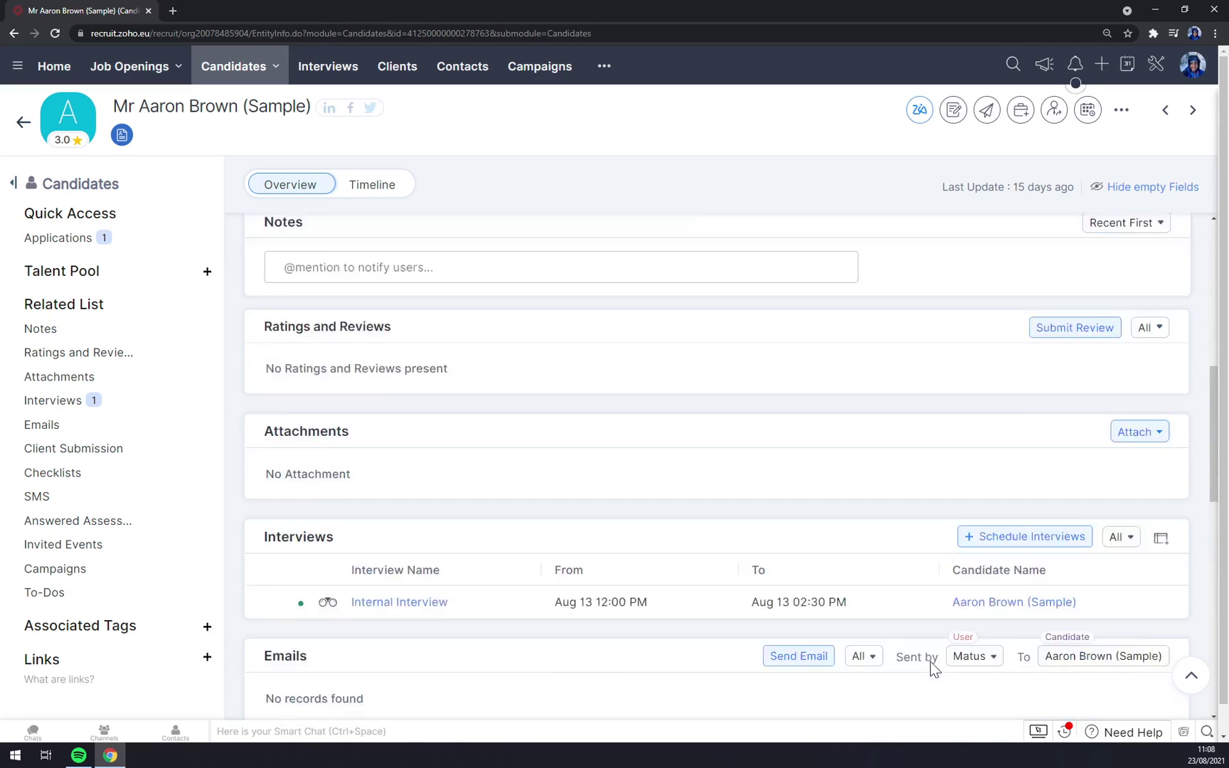
scroll(930, 661, down, 1)
scroll(931, 661, up, 2)
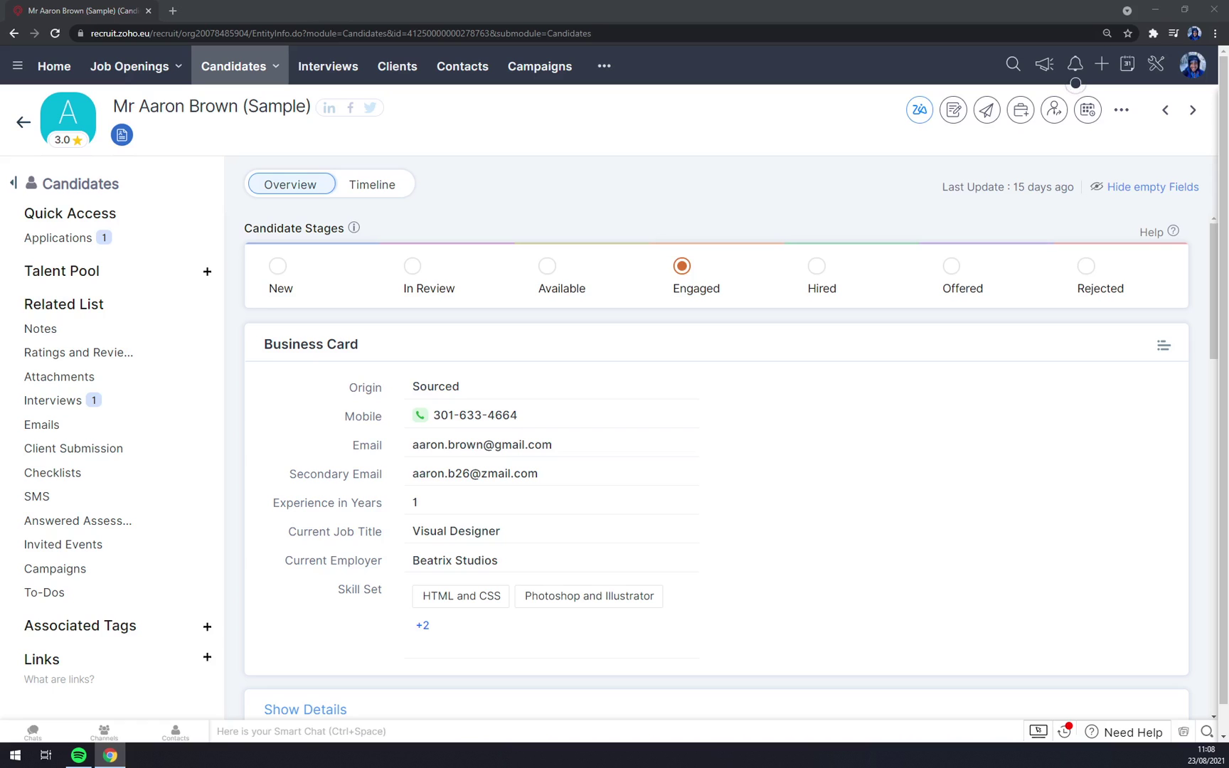
- Reopen the Senior Manager job opening, closing the Company Details form that Publish brings up
click(136, 71)
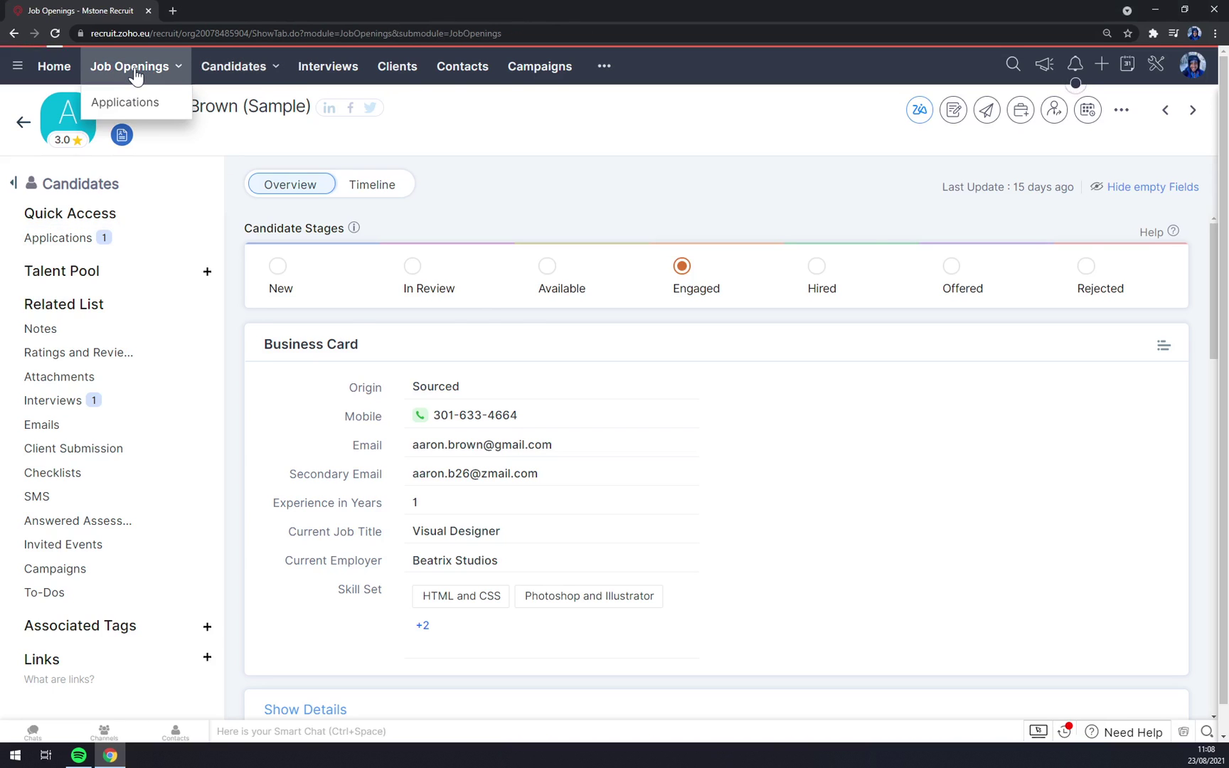
click(510, 199)
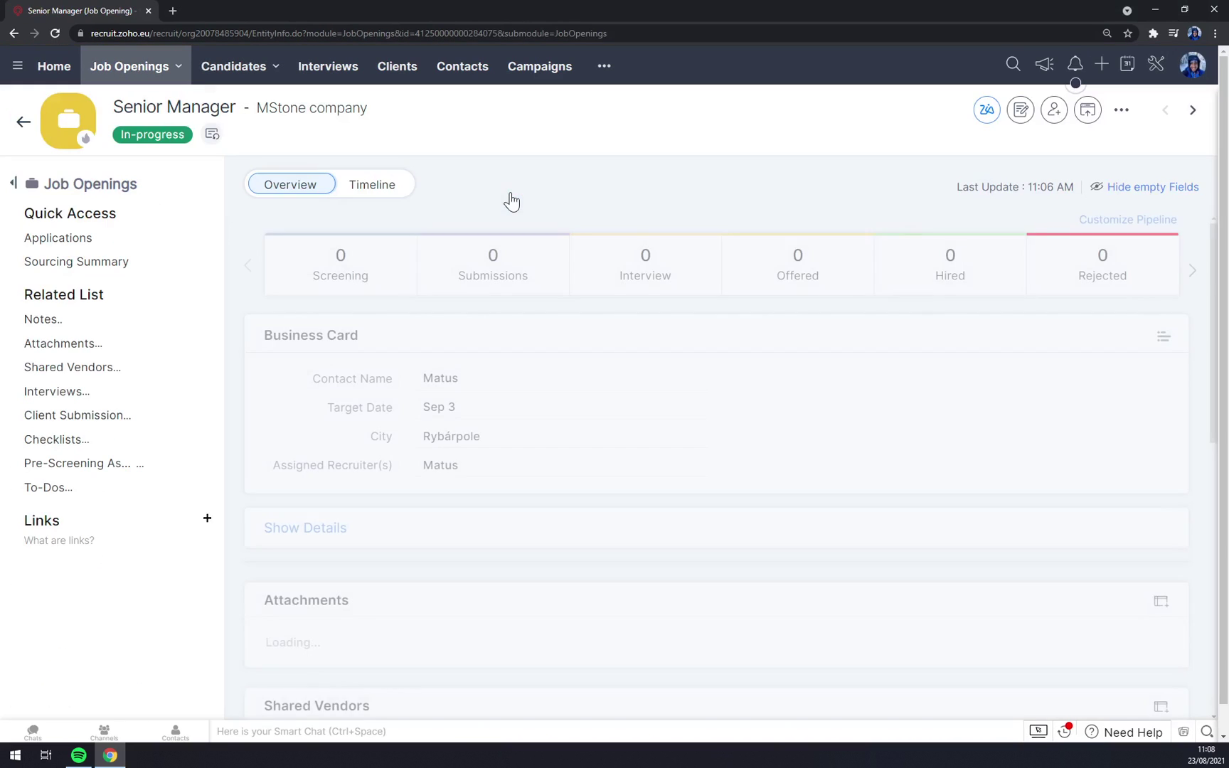
click(1089, 112)
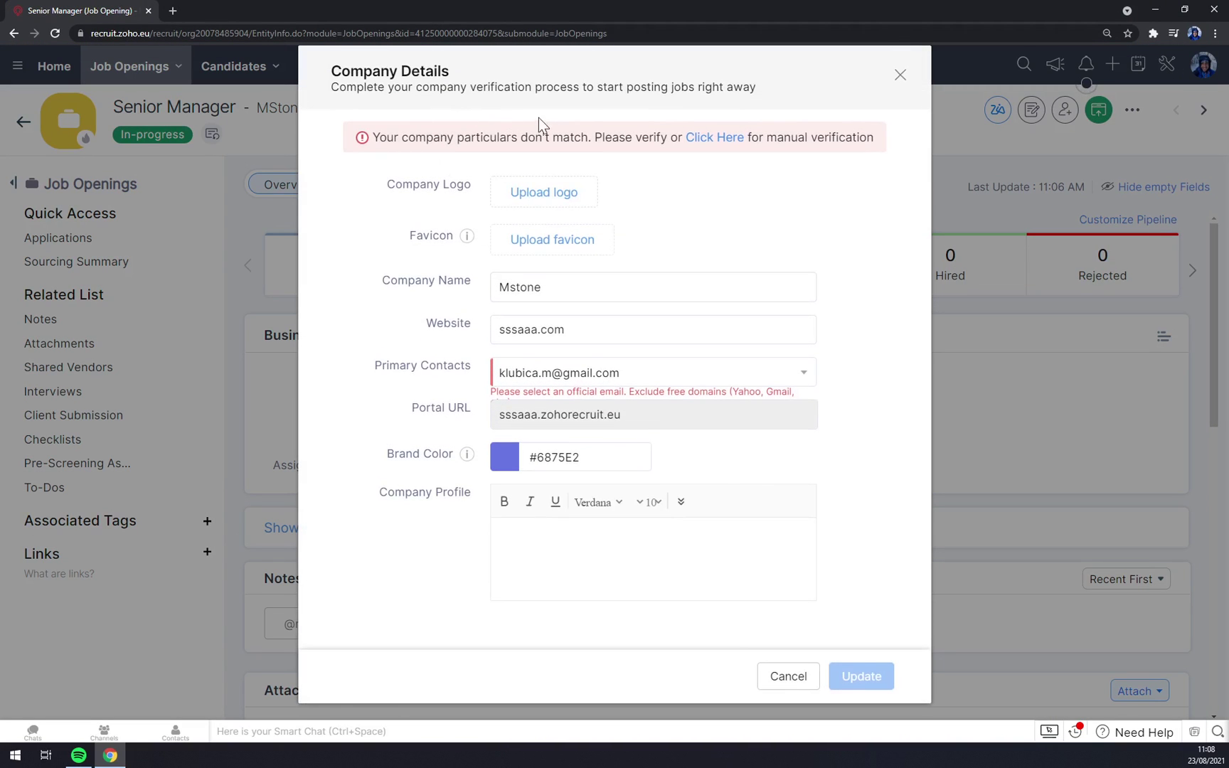
click(900, 75)
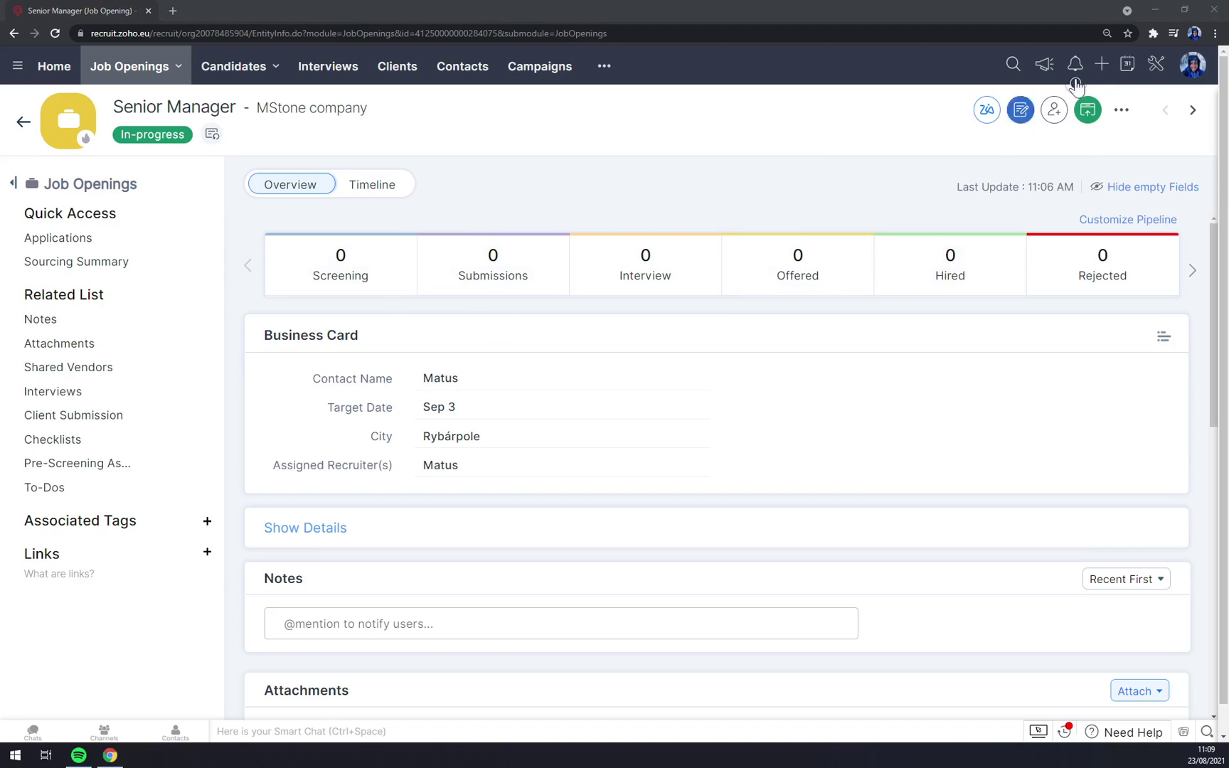
- Show the Interviews list with its two sample interviews, dismissing the More actions menu first
click(1122, 111)
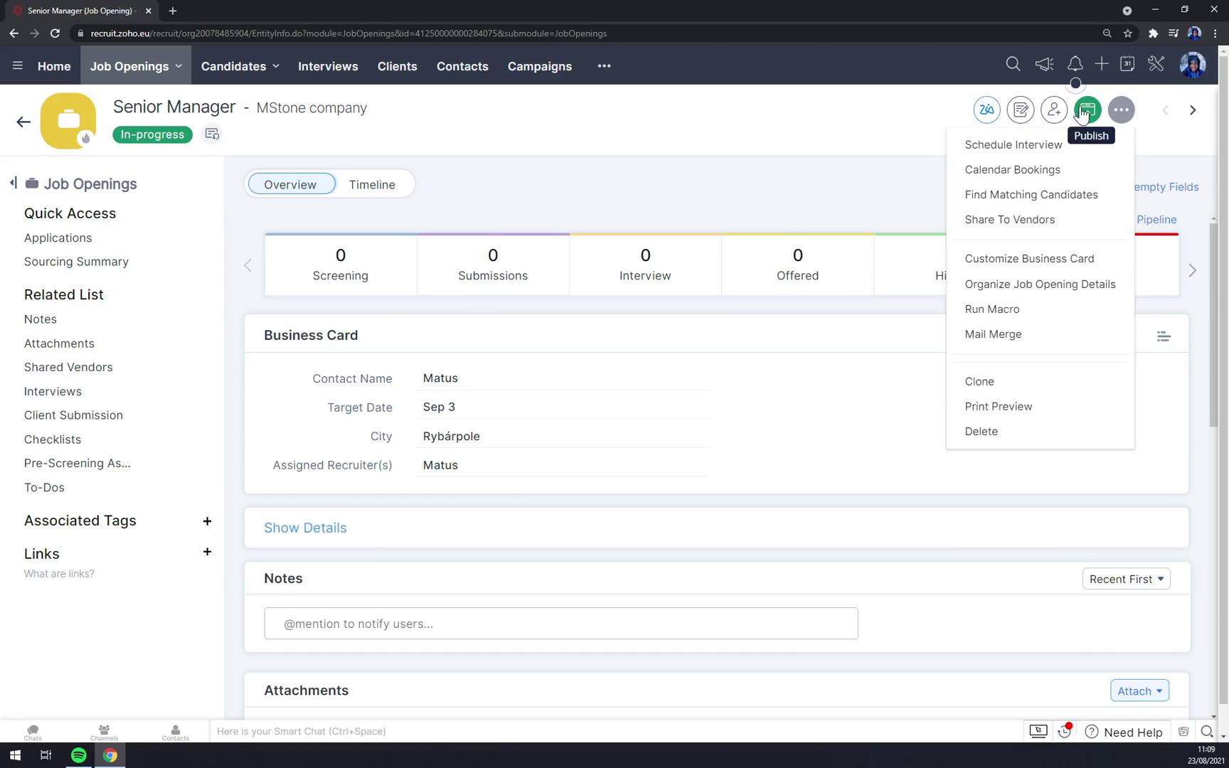
click(590, 157)
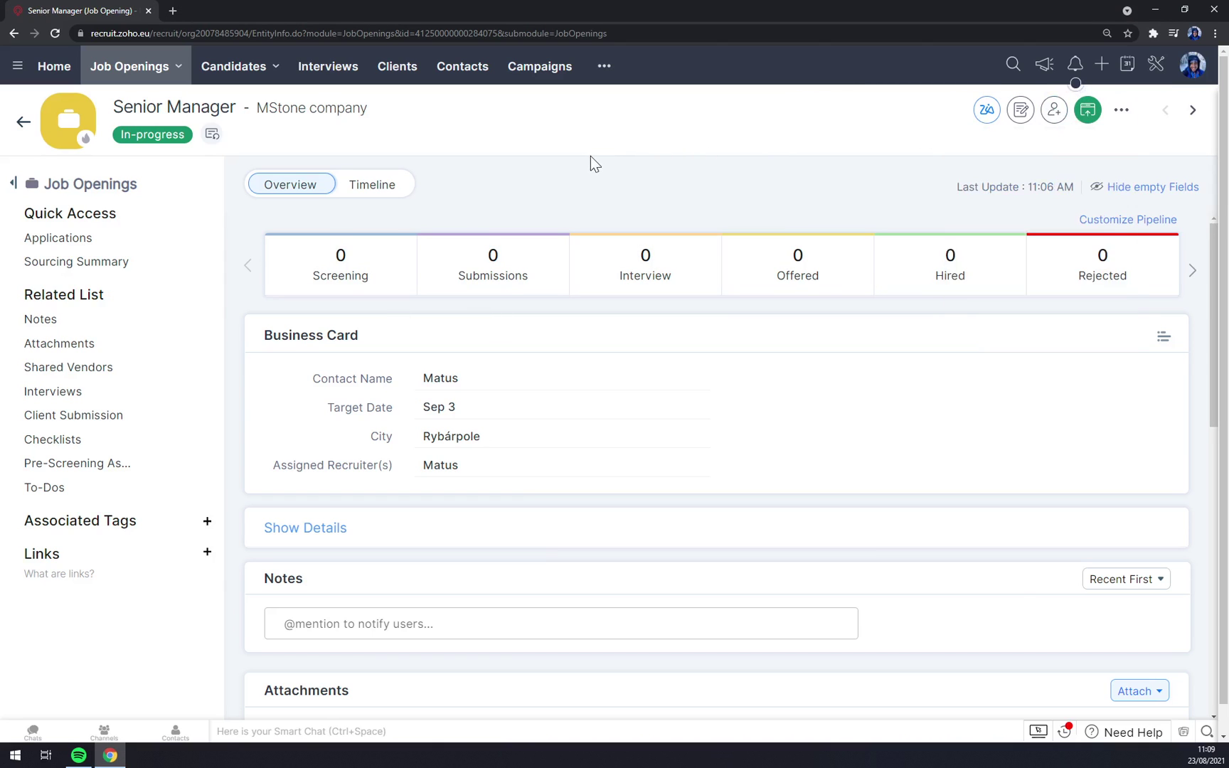
click(202, 68)
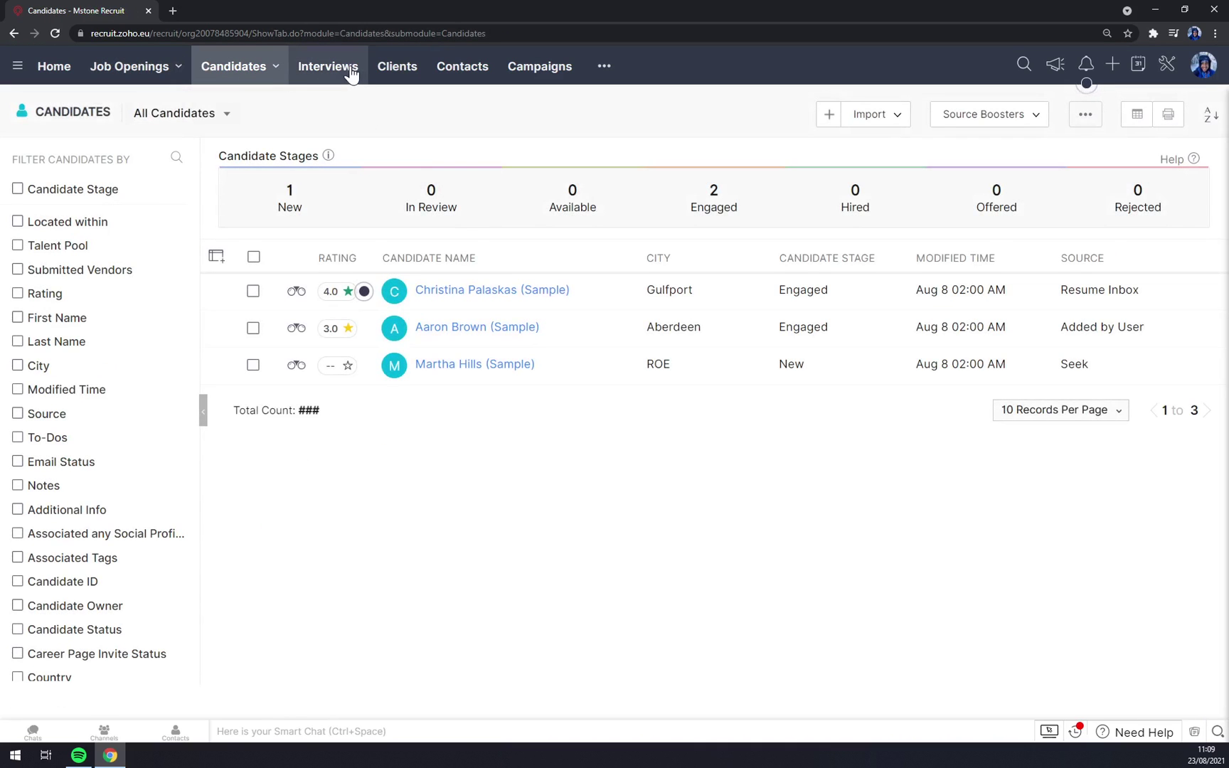
click(350, 72)
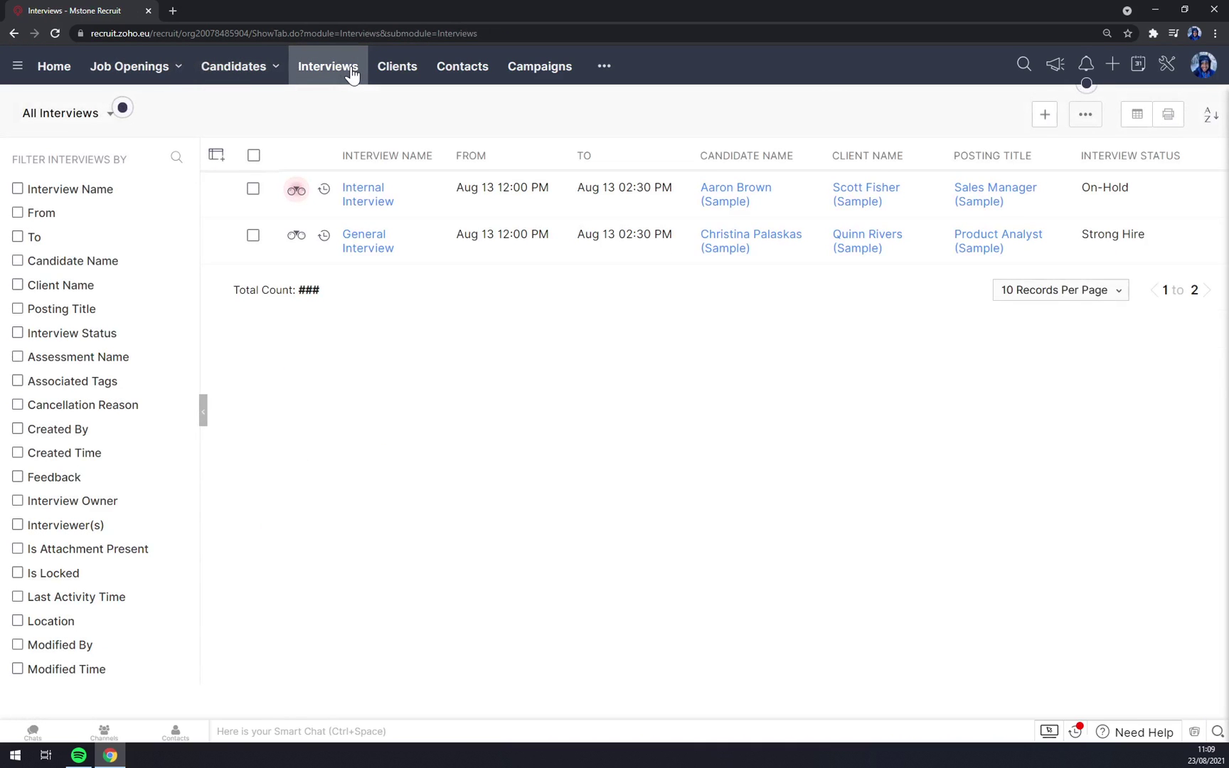